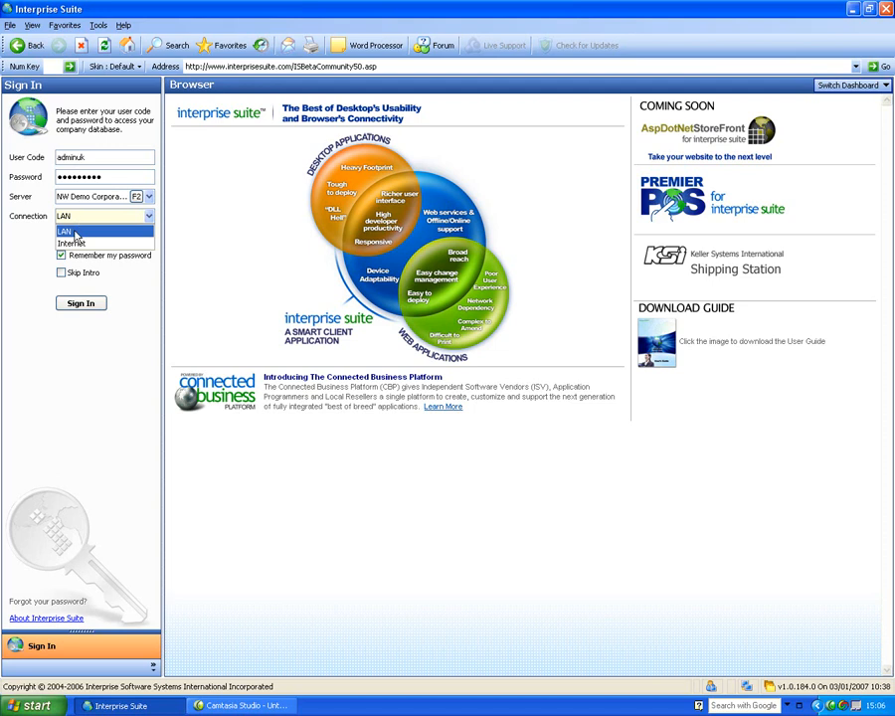
Step: Sign in over the LAN connection to reach the 100 CRM workflow dashboard
left_click(80, 230)
left_click(86, 306)
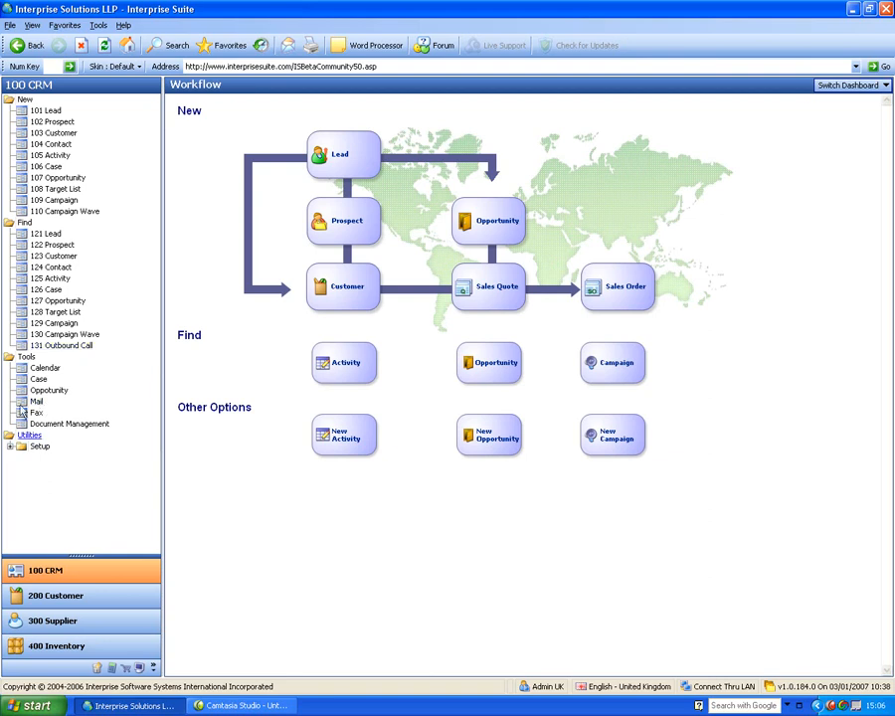
Step: Open the 300 Supplier workflow and start a 303 Purchase Order, listing 5 active suppliers
left_click(50, 621)
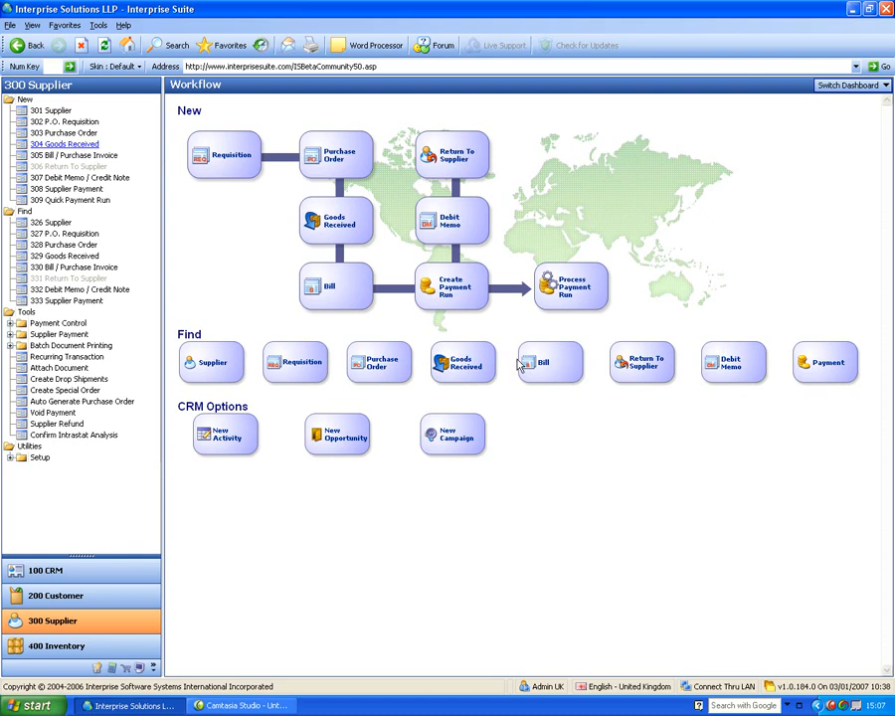
left_click(62, 134)
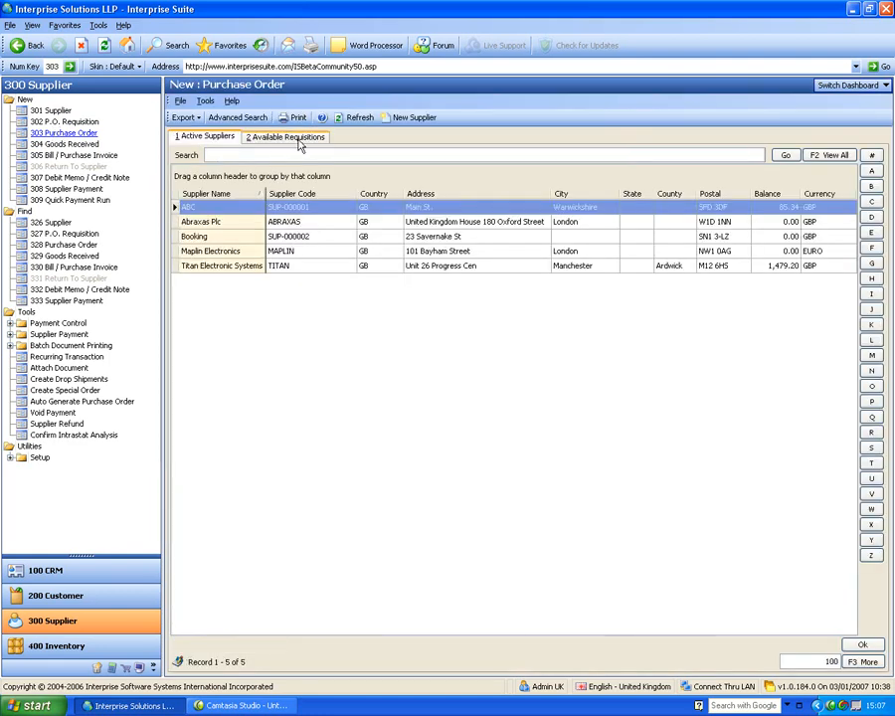
Step: Open a new purchase order for supplier Abraxas Plc
left_click(243, 239)
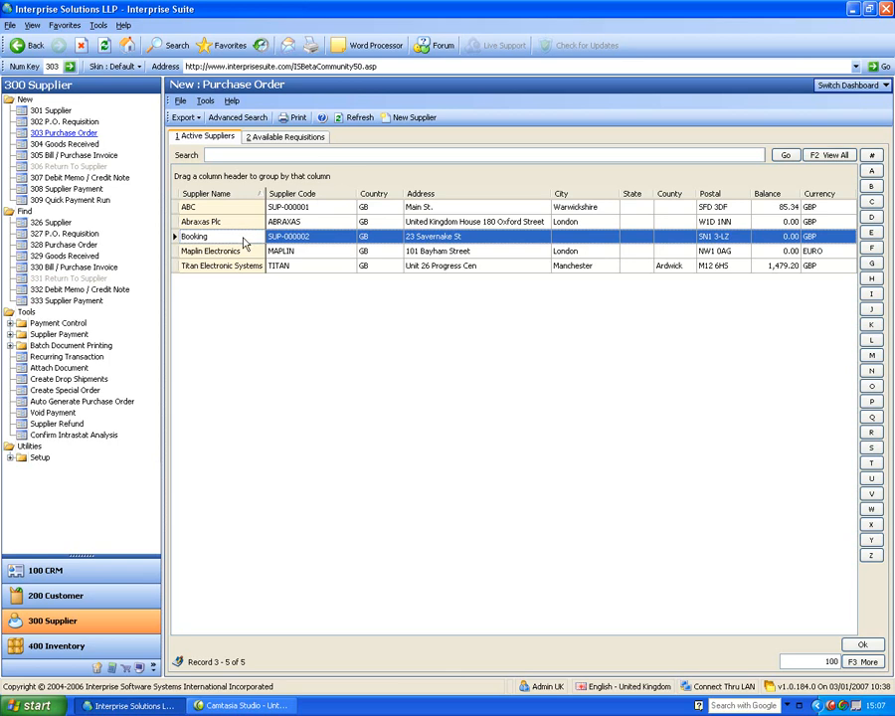
left_click(243, 225)
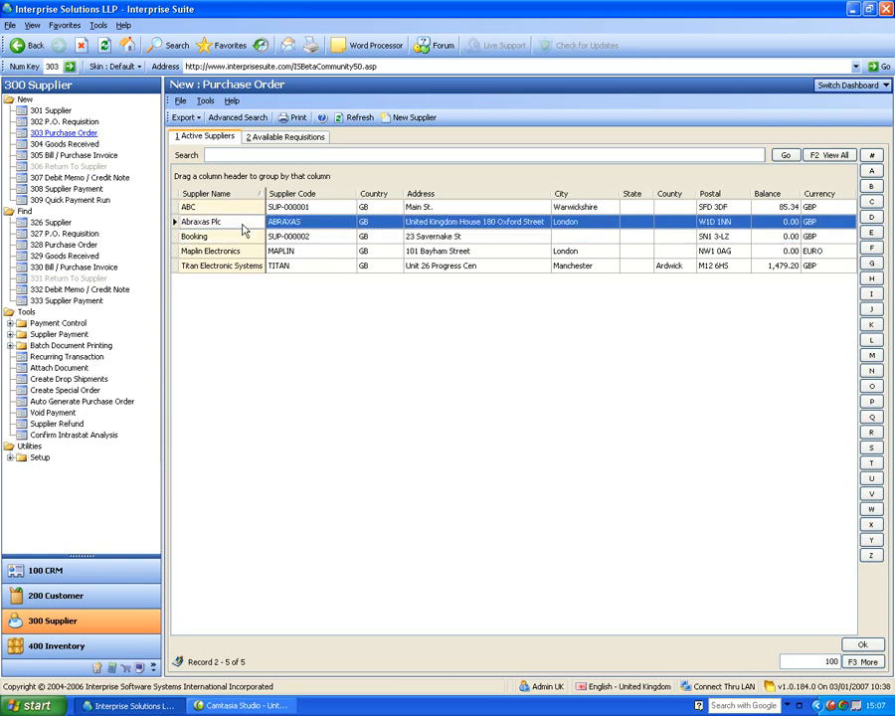
double_click(242, 224)
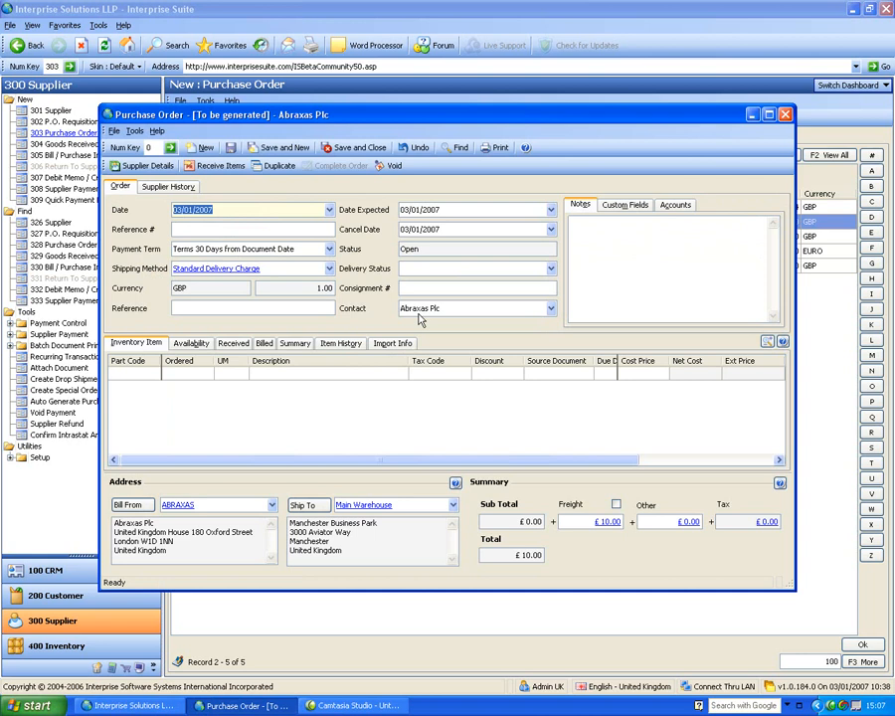
Step: Enter reference number 456789 on the Abraxas Plc order
key("Tab")
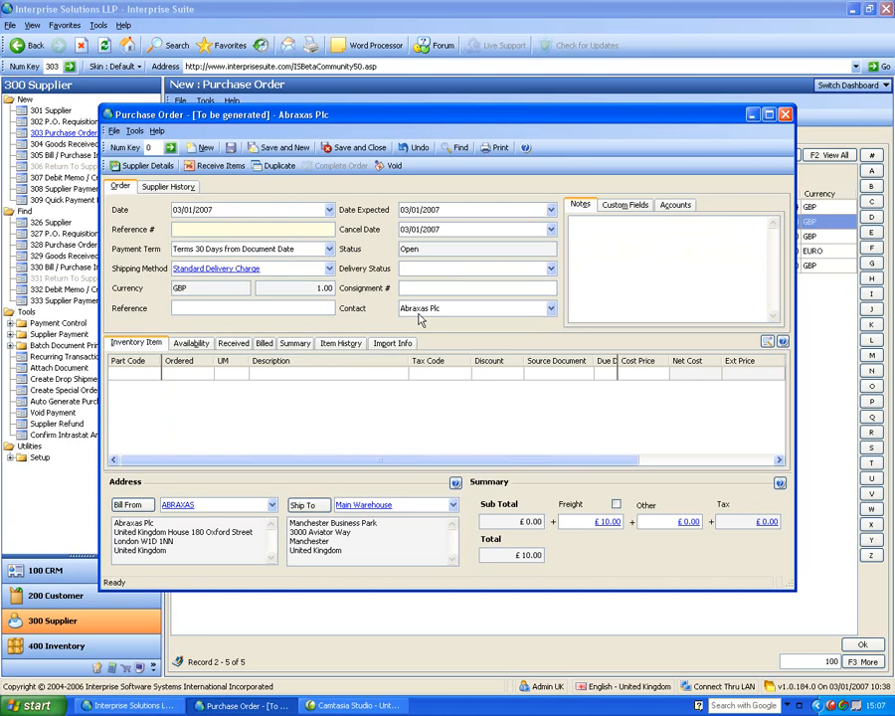
type("456789")
key("Tab")
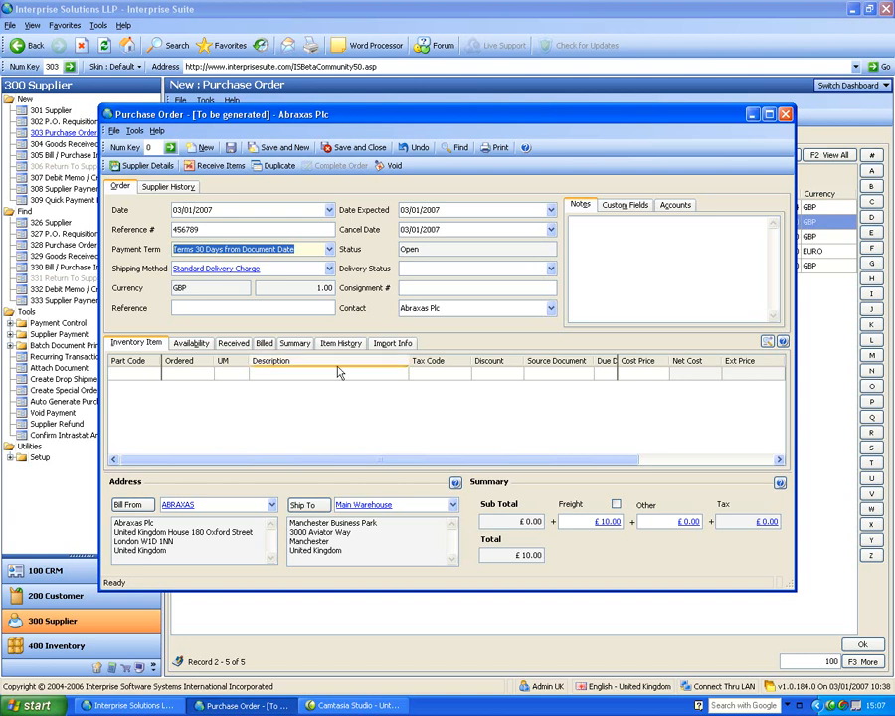
left_click(199, 309)
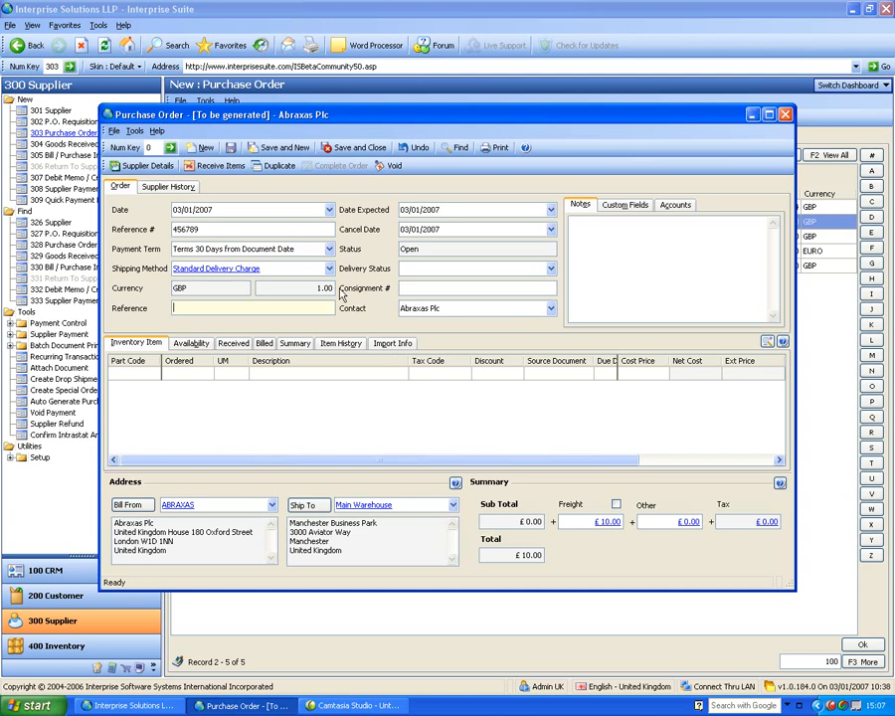
left_click(144, 374)
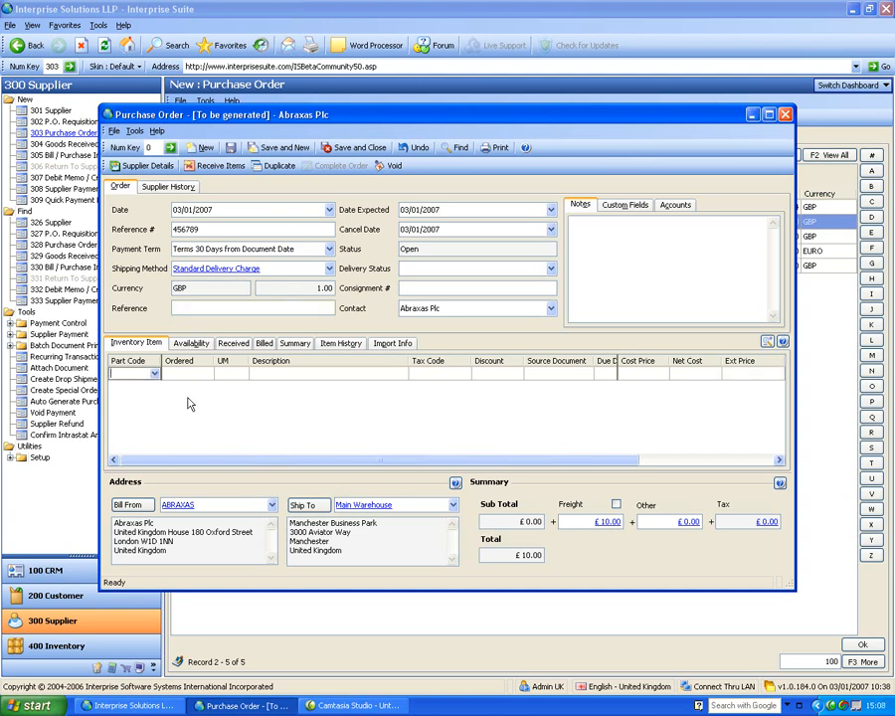
Step: Add 10 of 1 GB Kingston Memory and 20 of 2.6 Intel Duo Processor
left_click(154, 374)
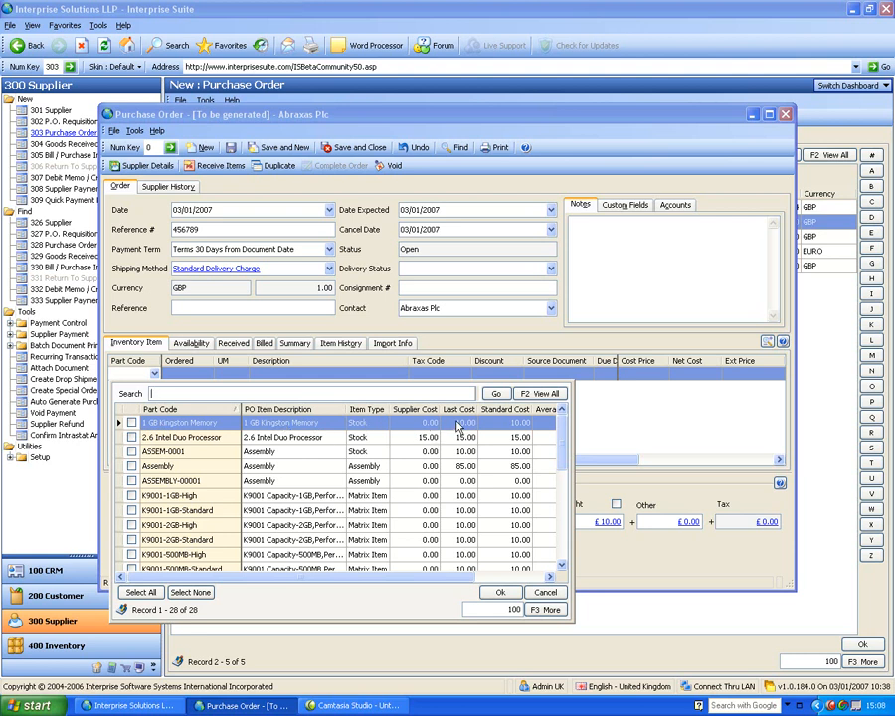
left_click_drag(571, 431, 700, 451)
left_click(131, 421)
left_click(132, 437)
left_click(627, 592)
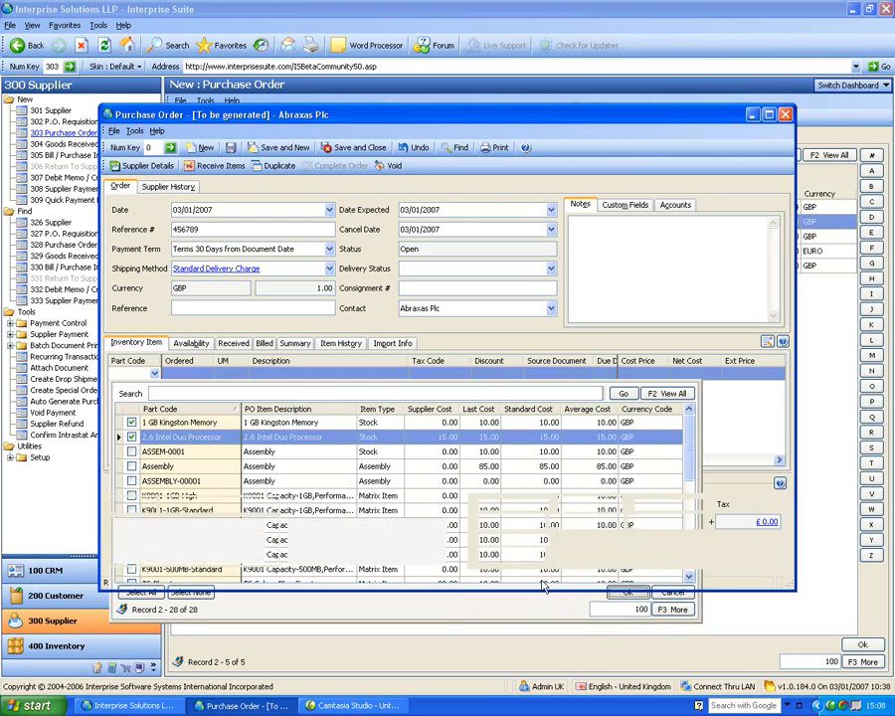
left_click(204, 373)
type("10.")
key("Down")
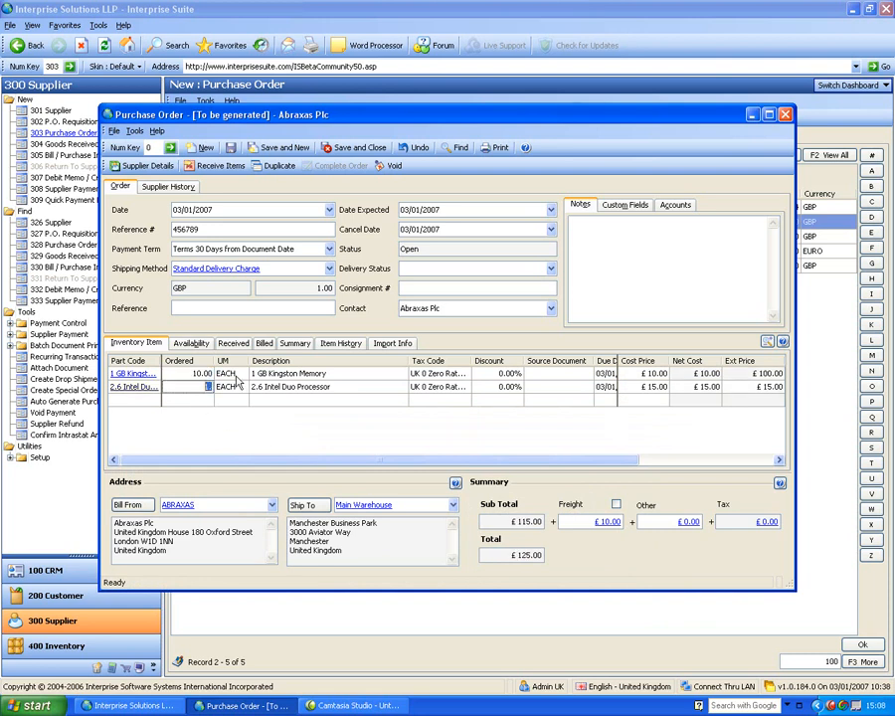
type("20")
key("Down")
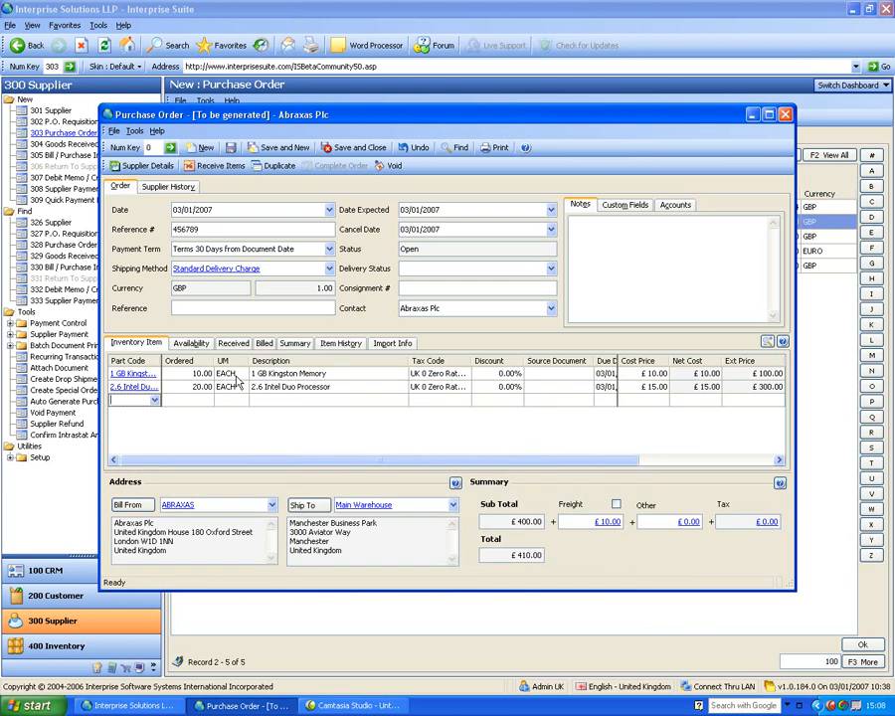
Step: Add a NONSTOCK line of 10 EACH described as 'labour to fit'
key("Tab")
type("10")
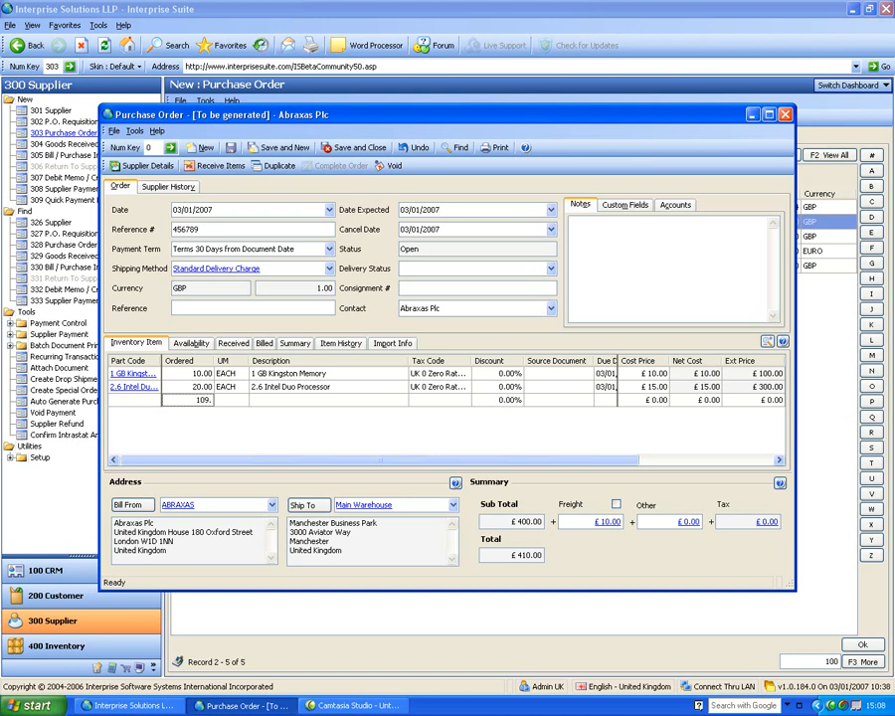
key("Tab")
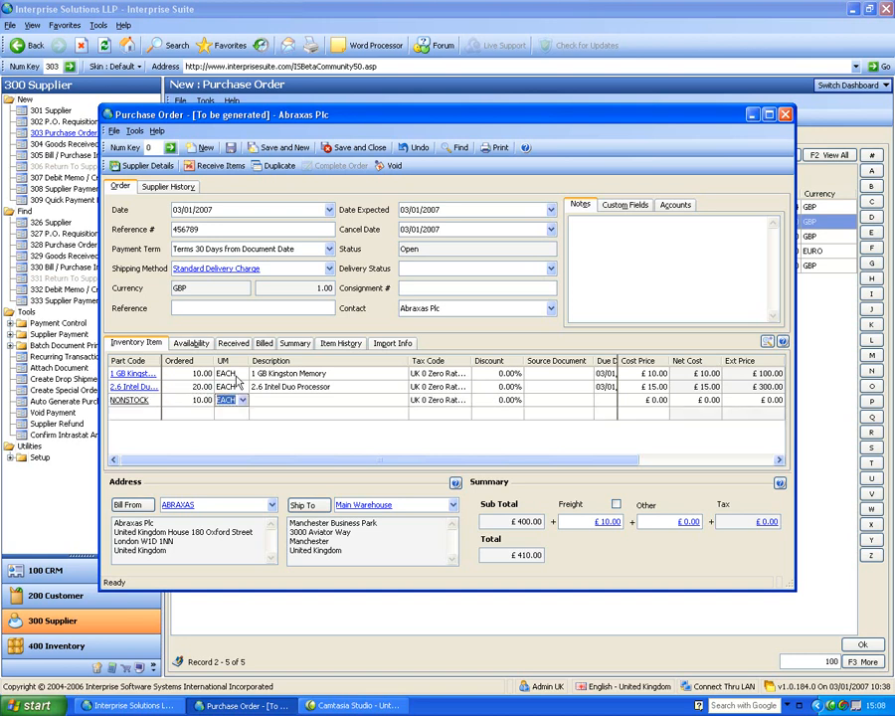
key("Tab")
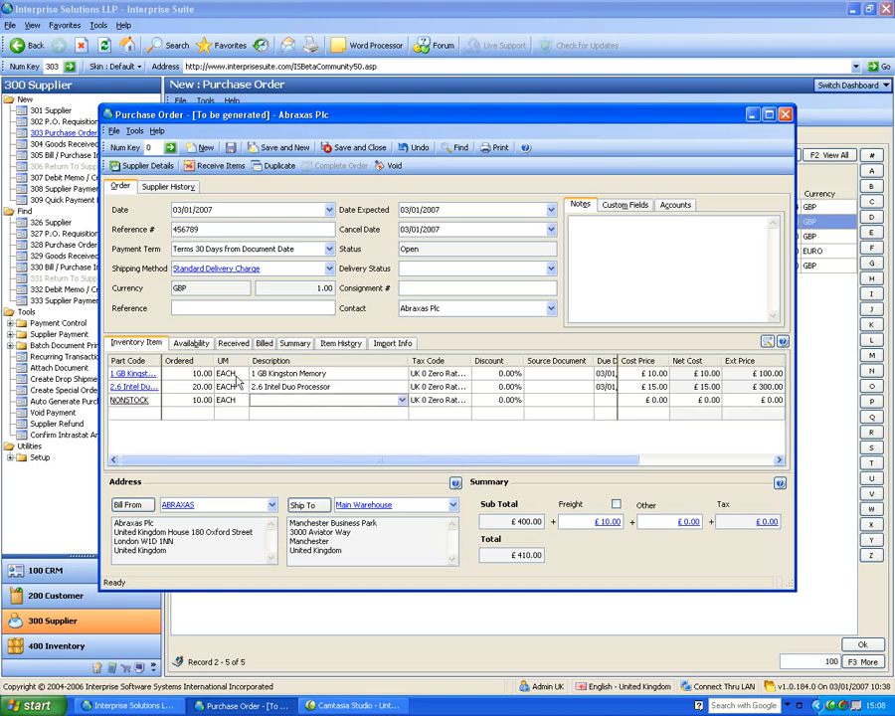
key("alt+Down")
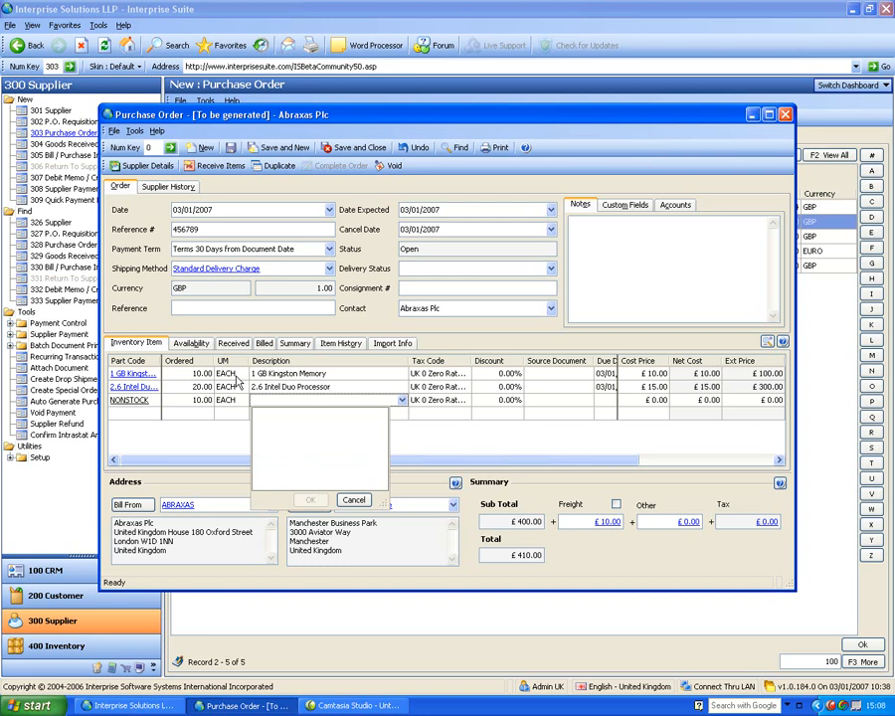
type("labour to fit")
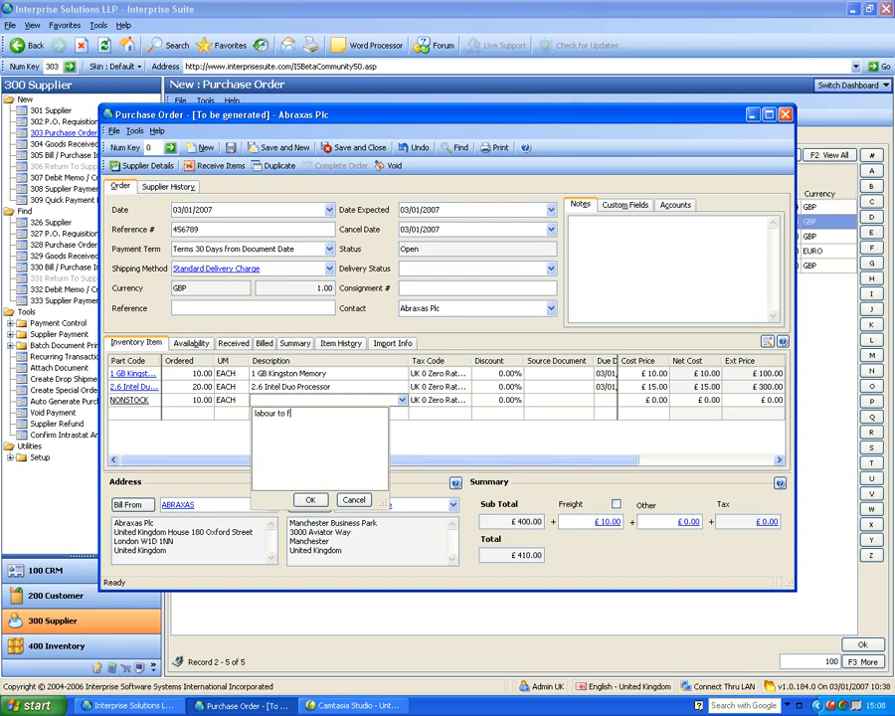
left_click(309, 500)
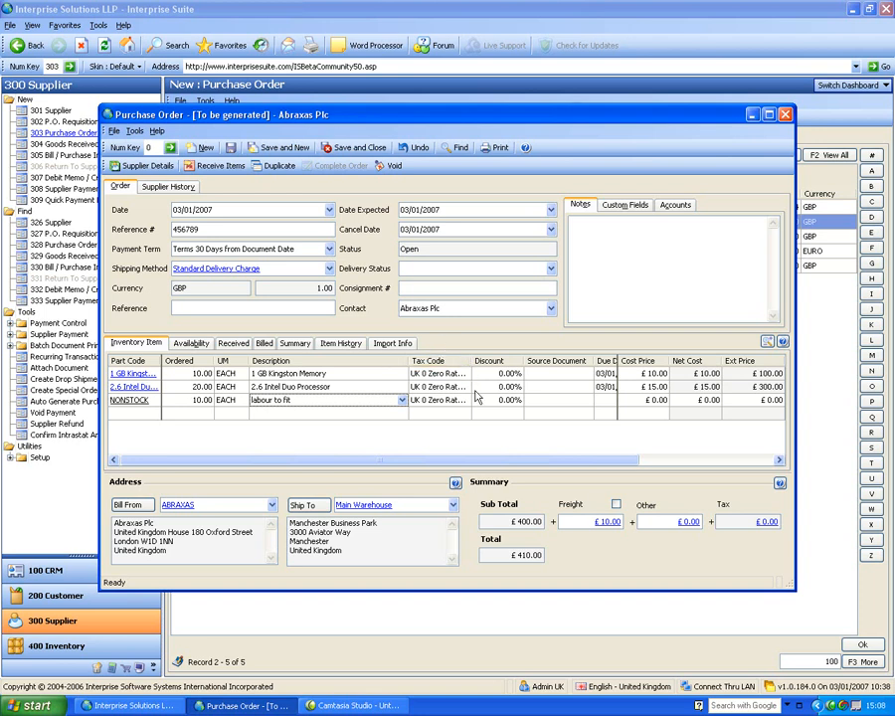
Step: Price the labour line at 100.00 and override freight to £5.00
left_click(655, 401)
type("1")
key("Return")
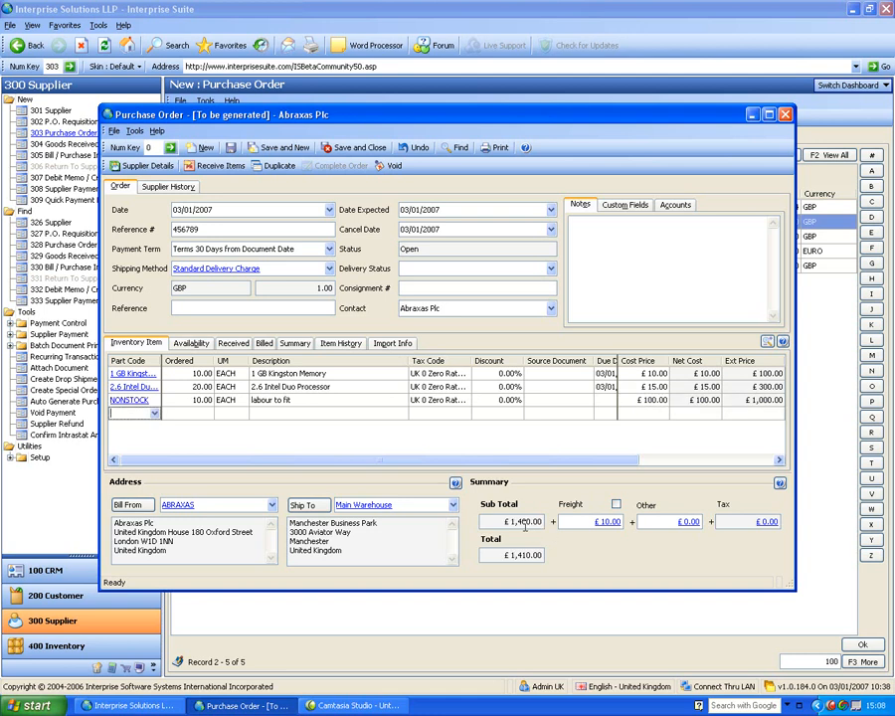
left_click(616, 504)
left_click(589, 525)
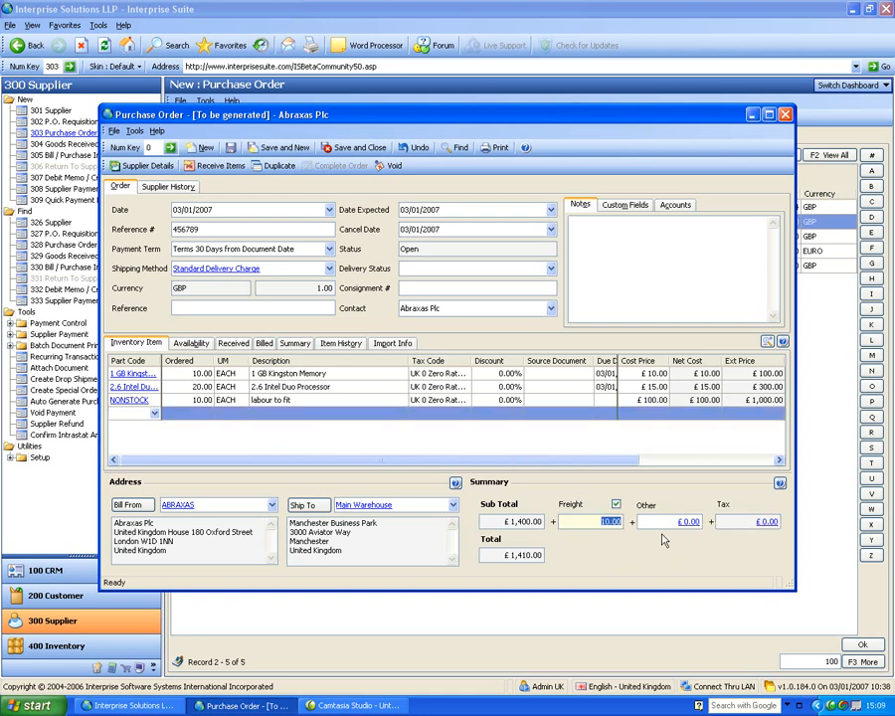
type("5")
key("Tab")
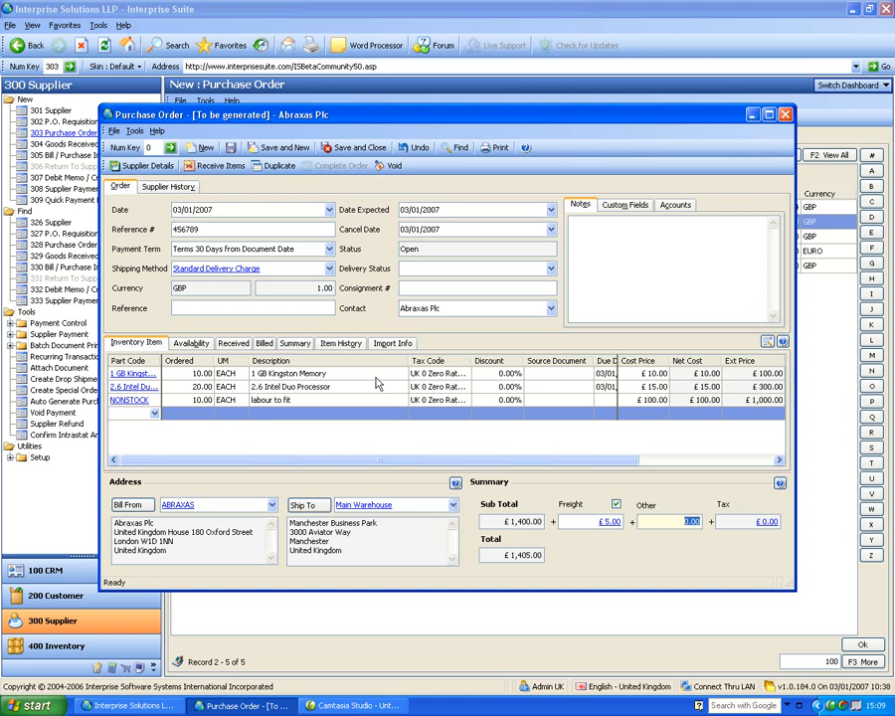
Step: Add a note to the order and save it as PO-000003
left_click(769, 321)
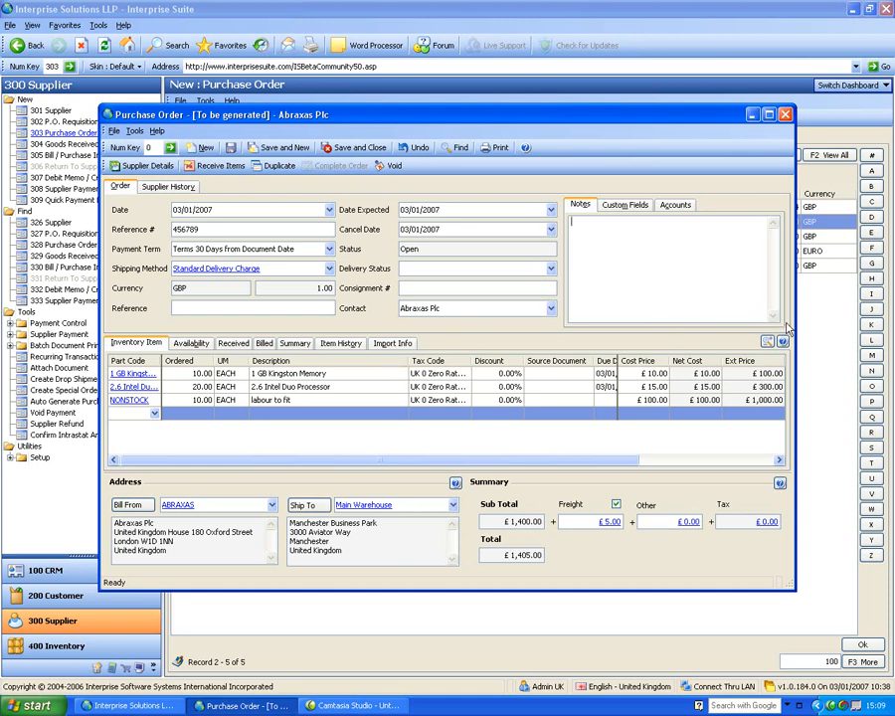
type("fgtfgfiegfuir")
left_click(230, 147)
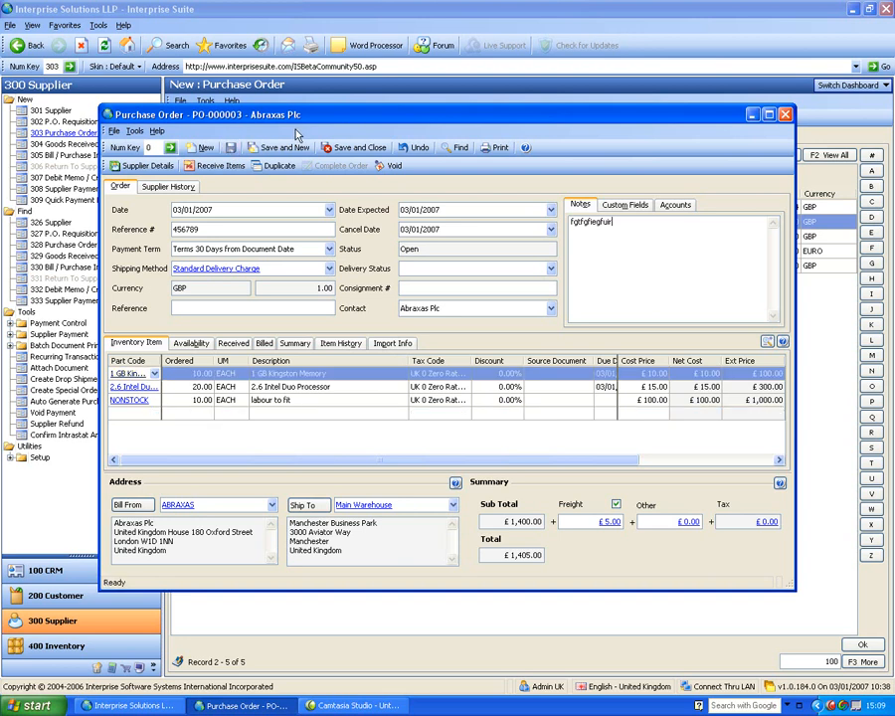
left_click_drag(296, 114, 344, 85)
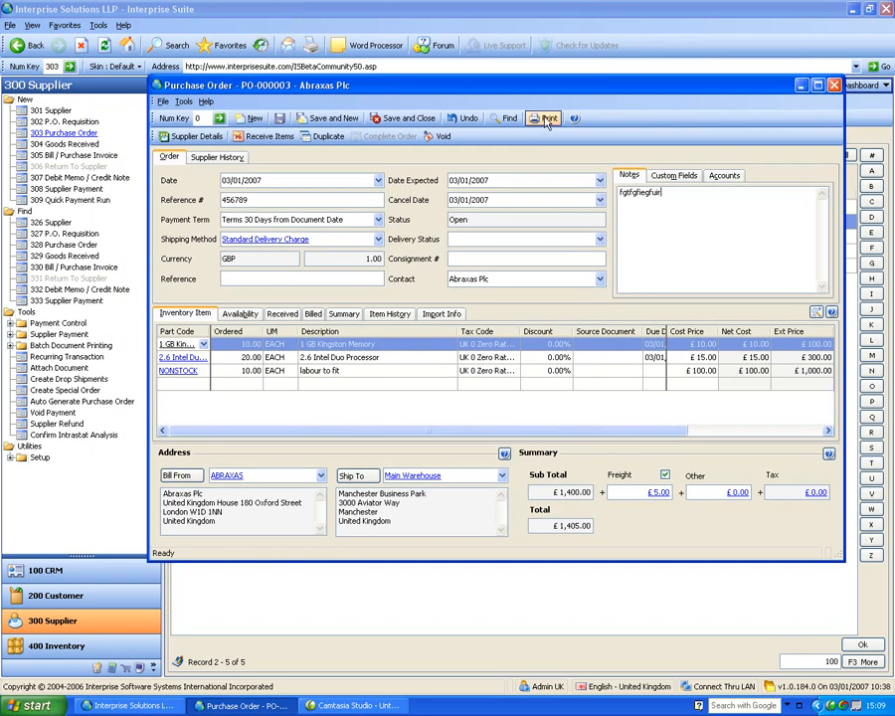
Step: Preview PO-000003 as a printed Purchase Order report, then save and close the order
left_click(545, 120)
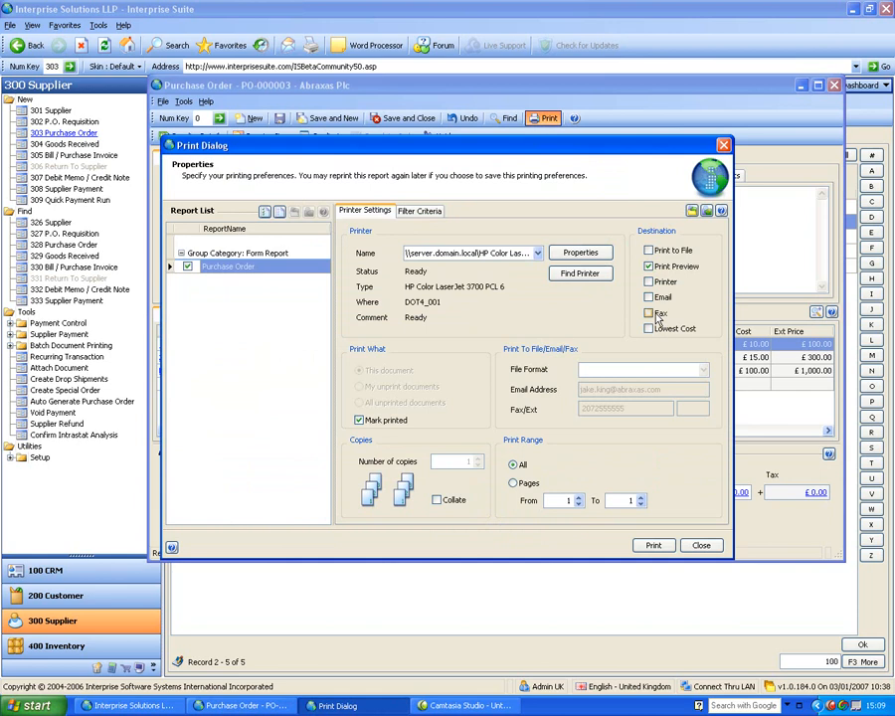
left_click(654, 545)
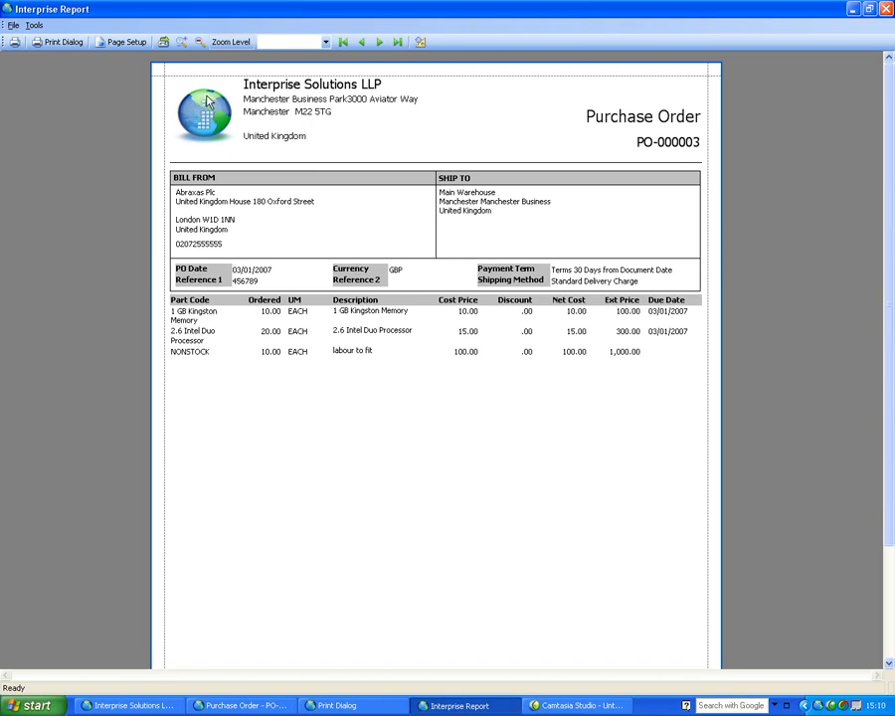
left_click(886, 9)
left_click(702, 488)
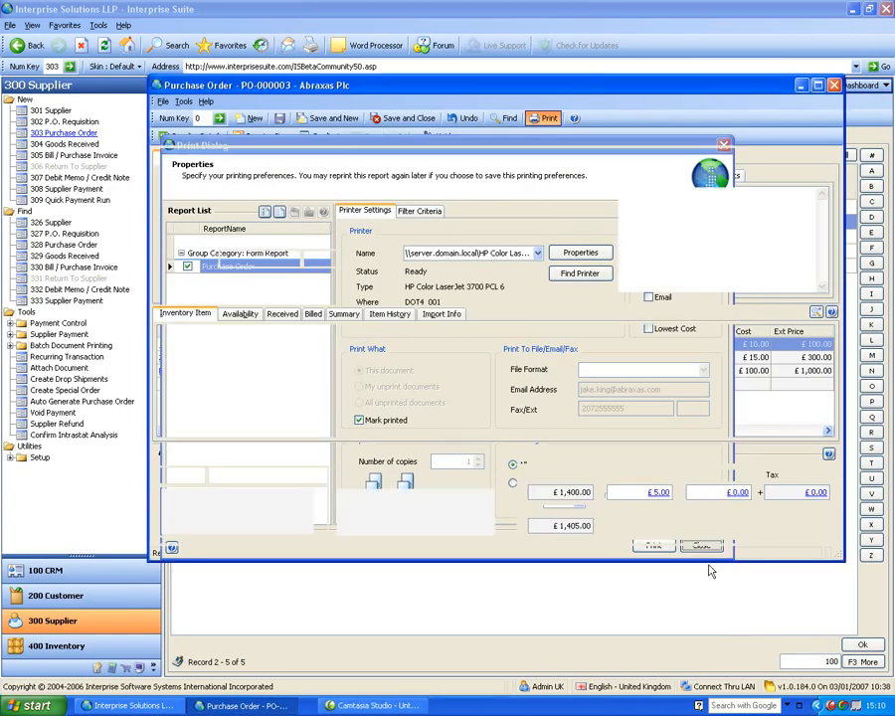
left_click(413, 122)
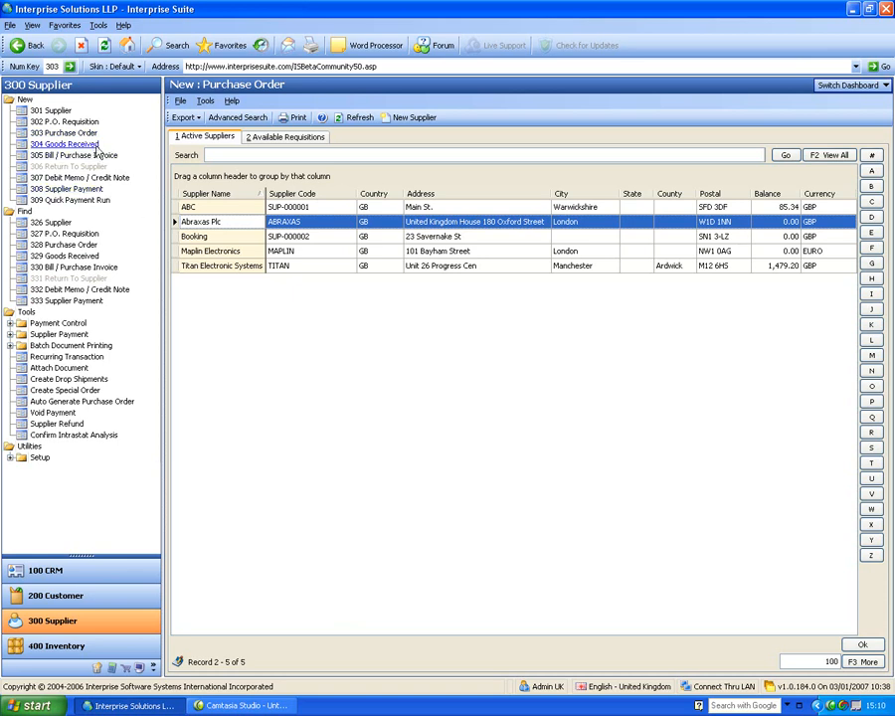
Step: Create a Goods Received form from Abraxas Plc's purchase order PO-000003
left_click(95, 146)
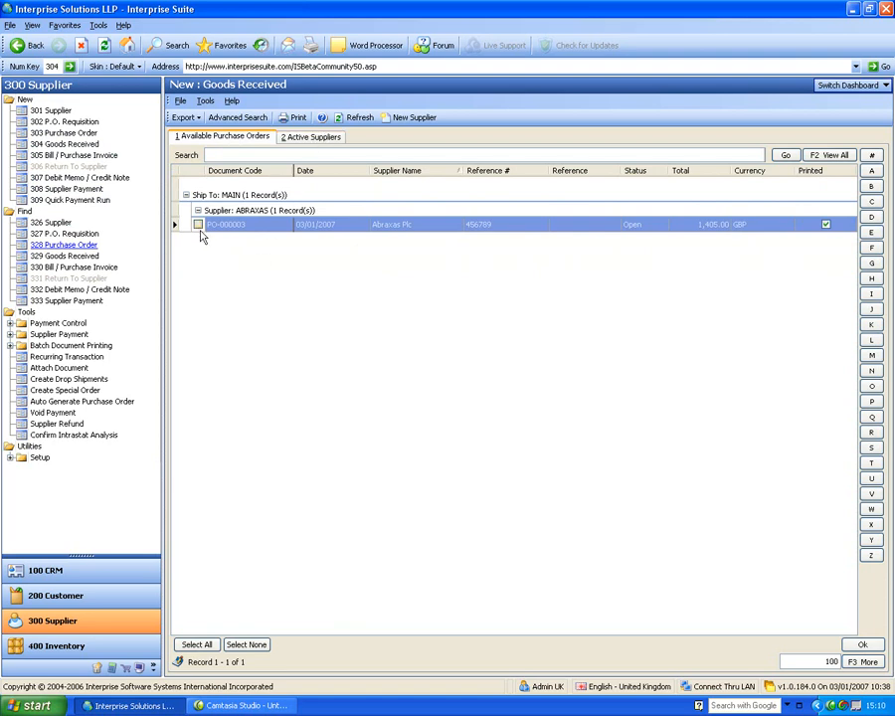
left_click(198, 226)
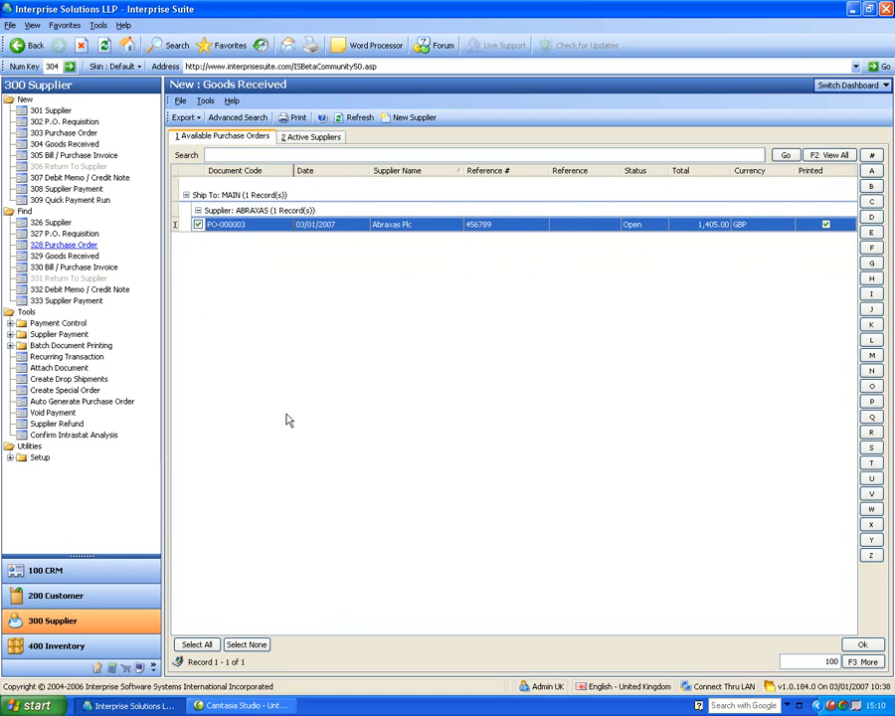
left_click(863, 647)
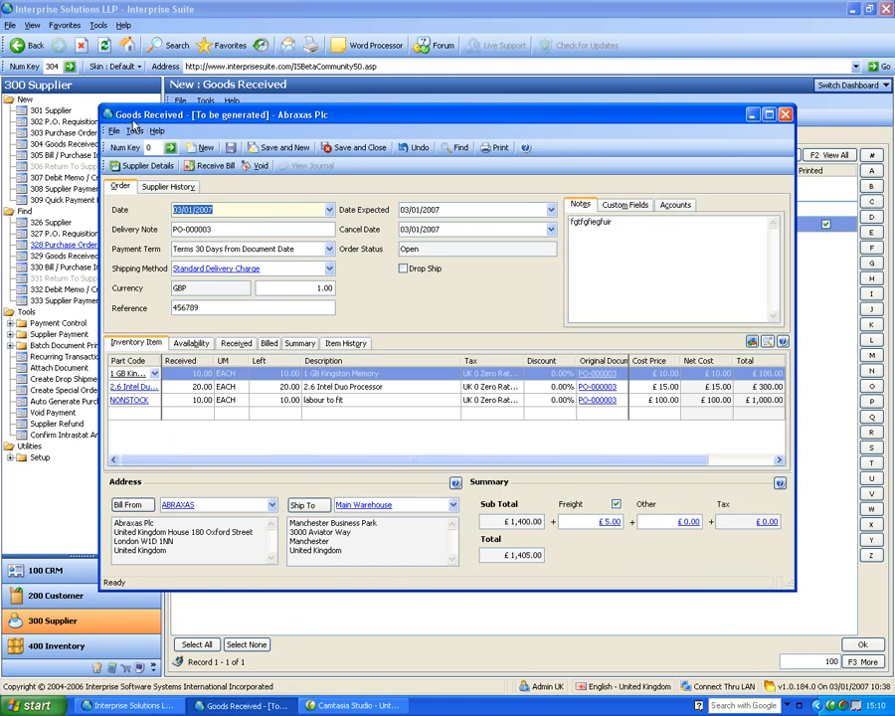
Step: Receive 5 units of 1 GB Kingston Memory, keep the ordered quantity, and save GRN-000004
left_click_drag(359, 117, 398, 91)
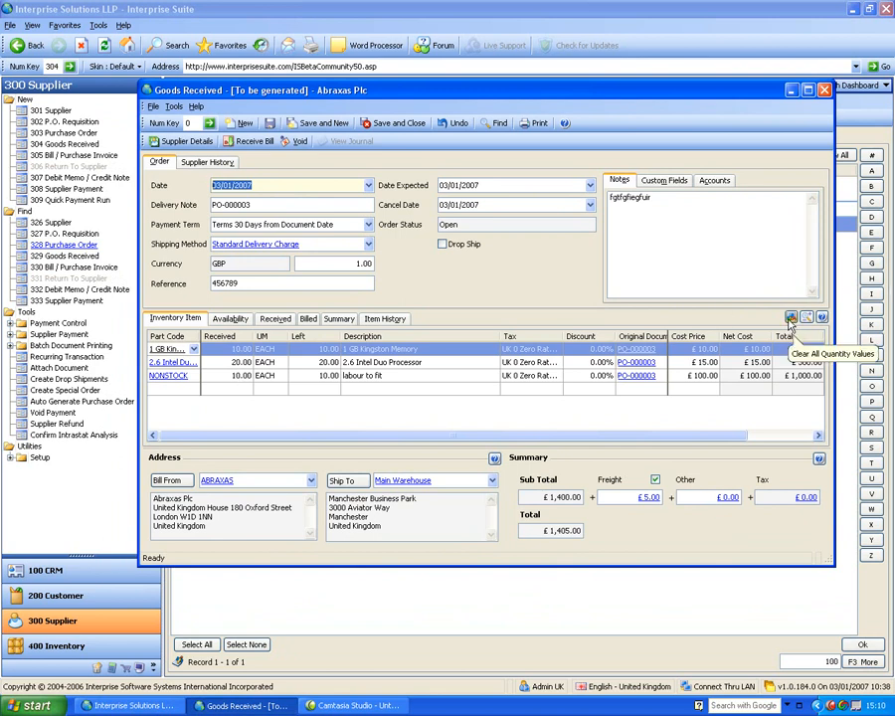
left_click(228, 349)
type("5")
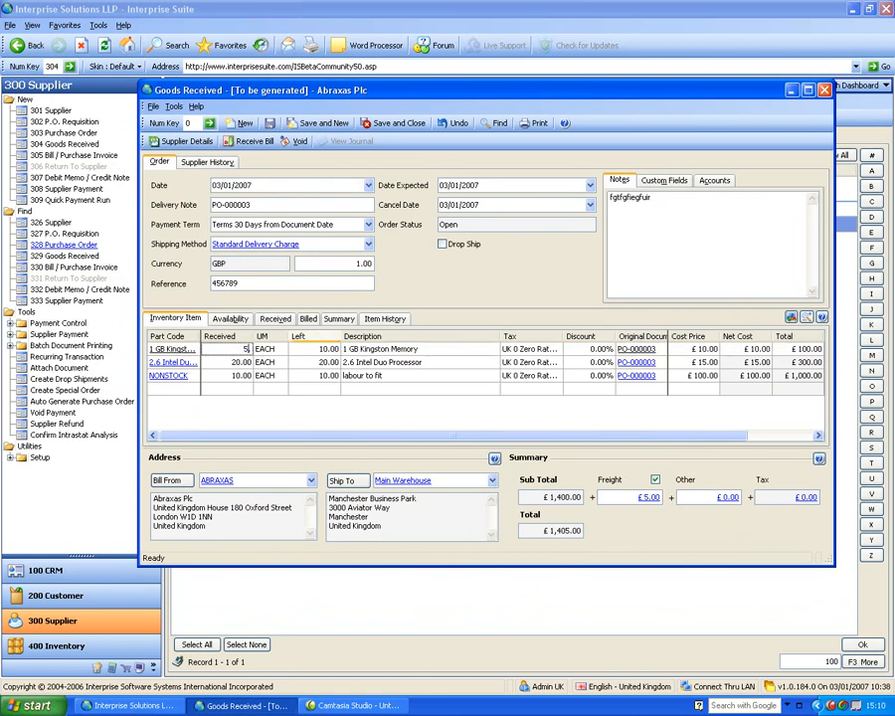
key("Tab")
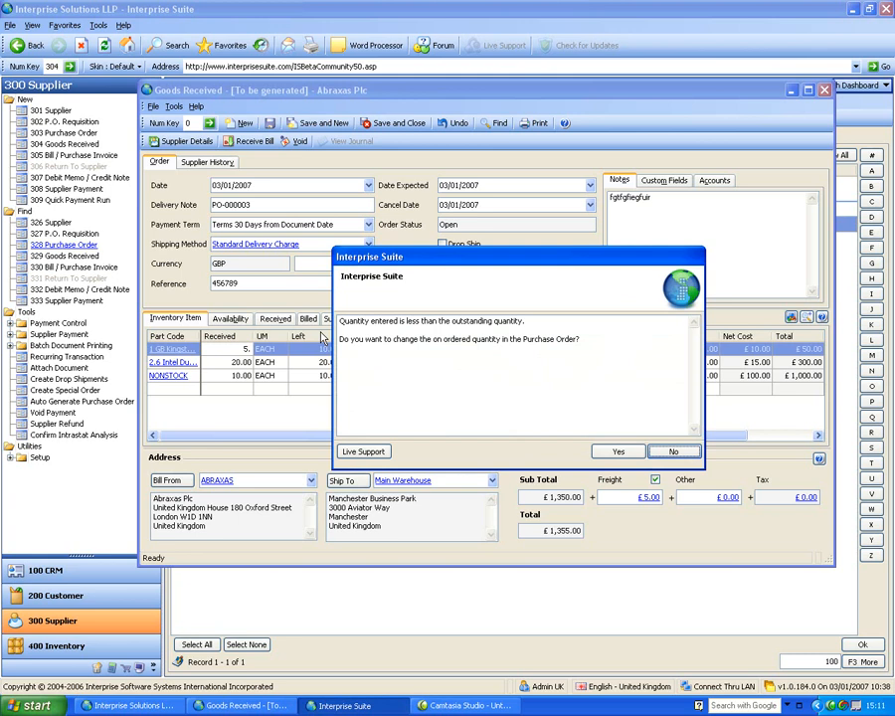
left_click(673, 452)
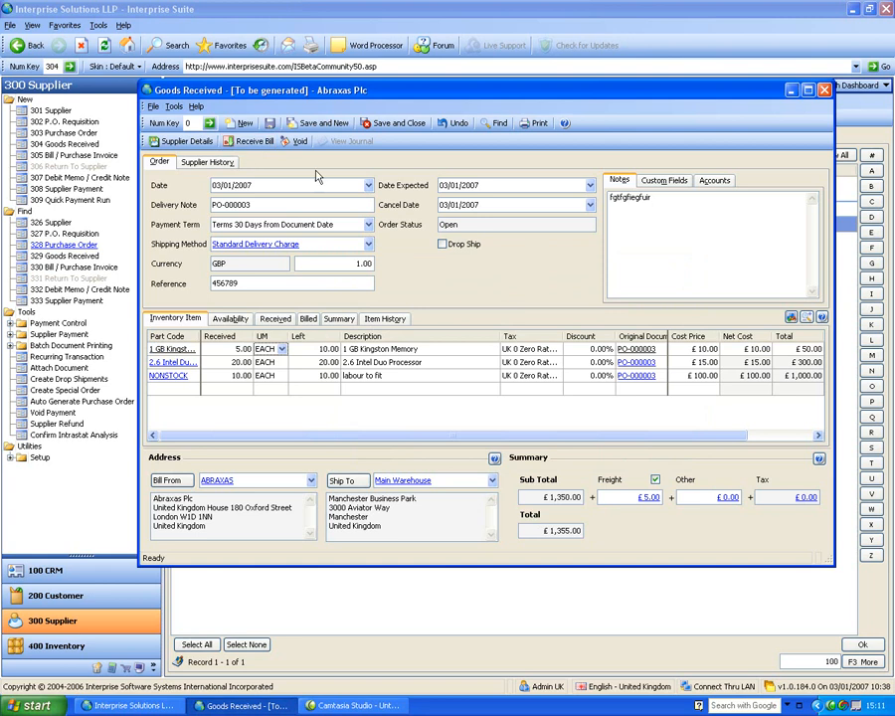
left_click(391, 124)
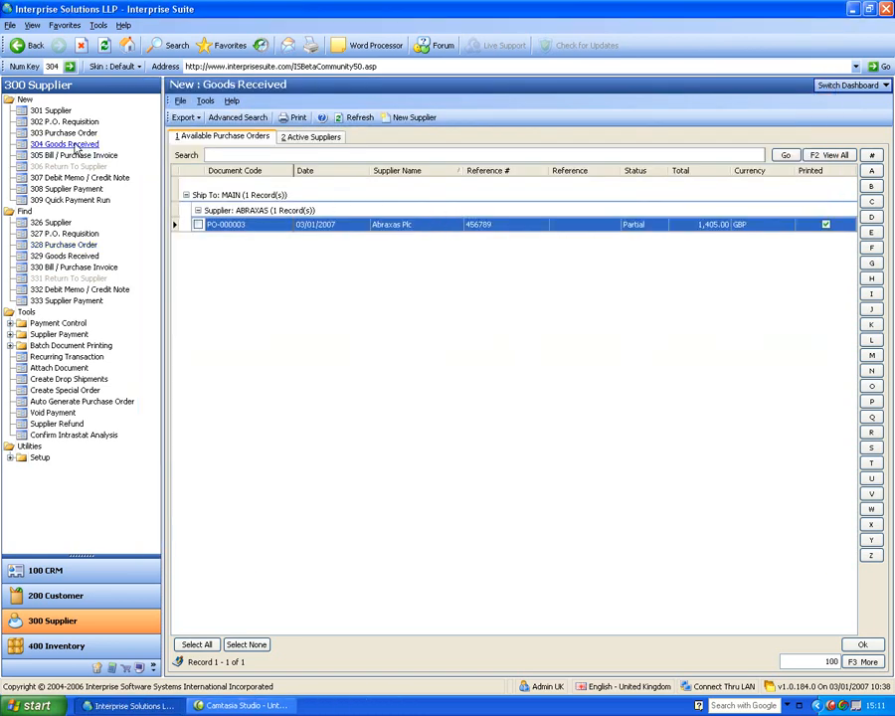
Step: Open GRN-000004 from 329 Goods Received and view its journal GJRN-000112
left_click(80, 259)
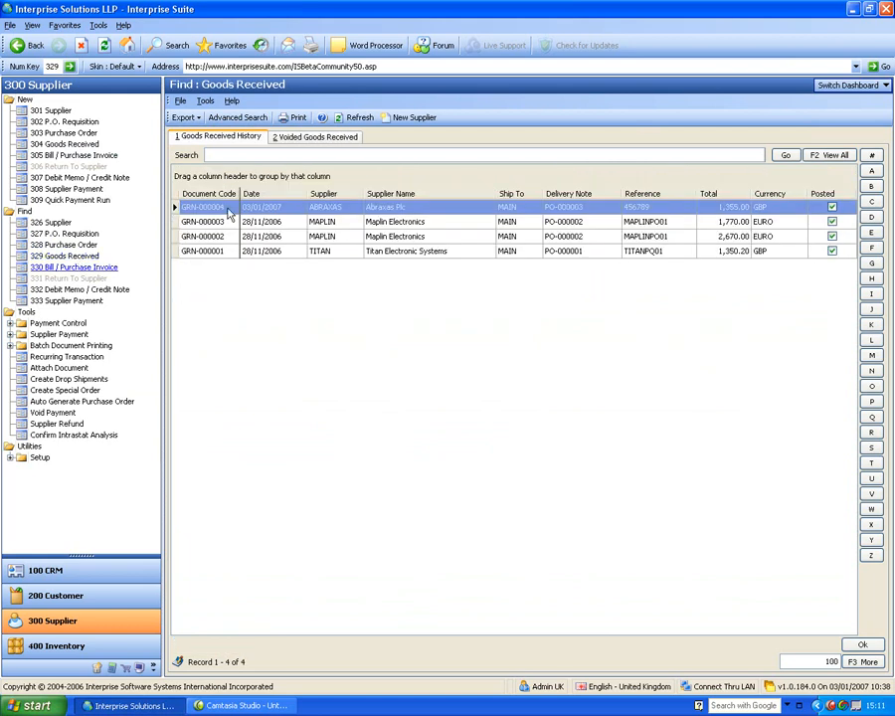
double_click(228, 209)
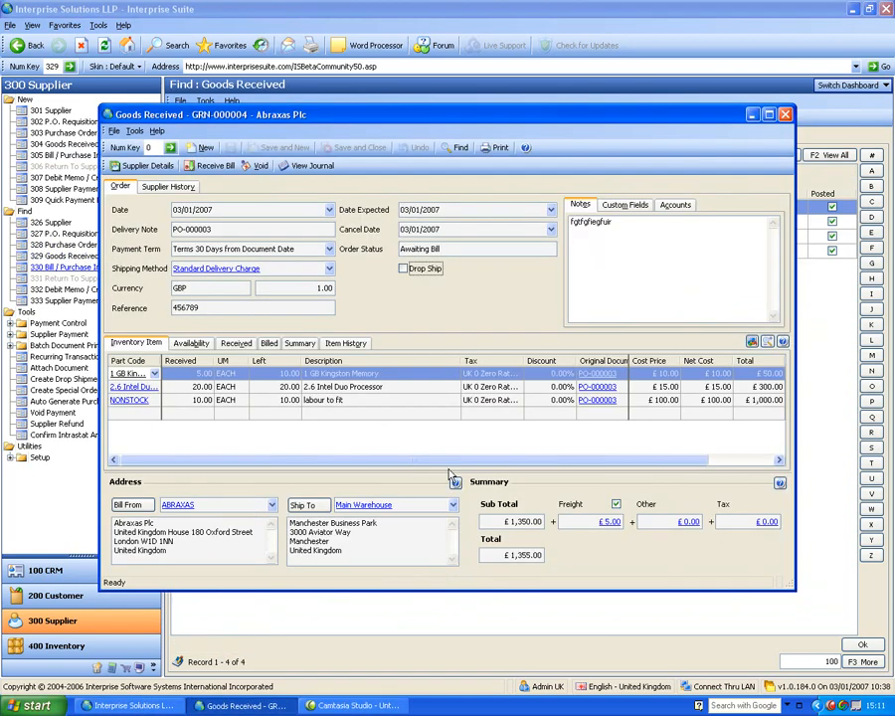
left_click(311, 169)
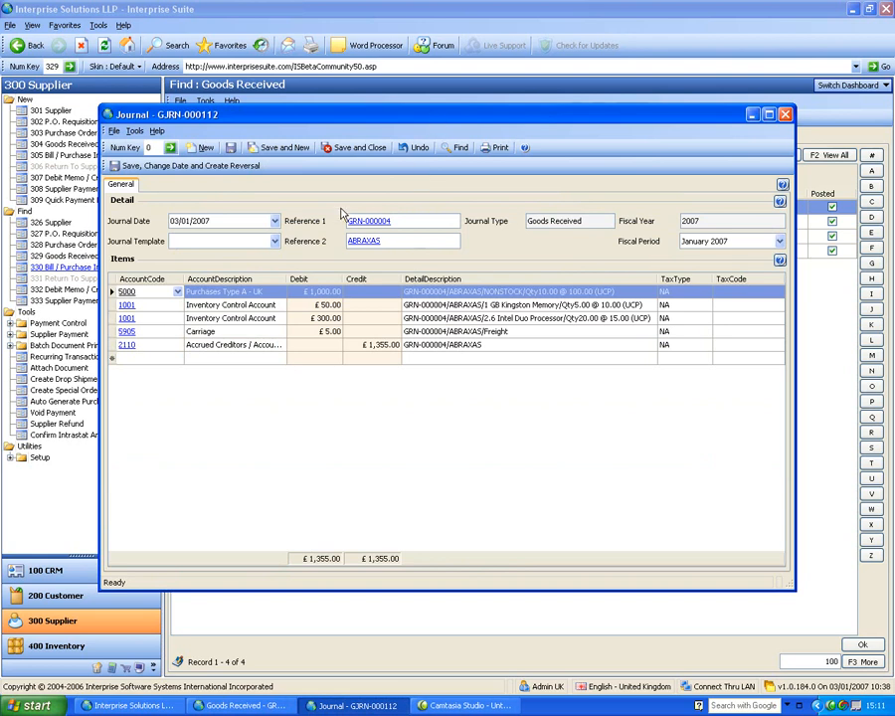
left_click(314, 345)
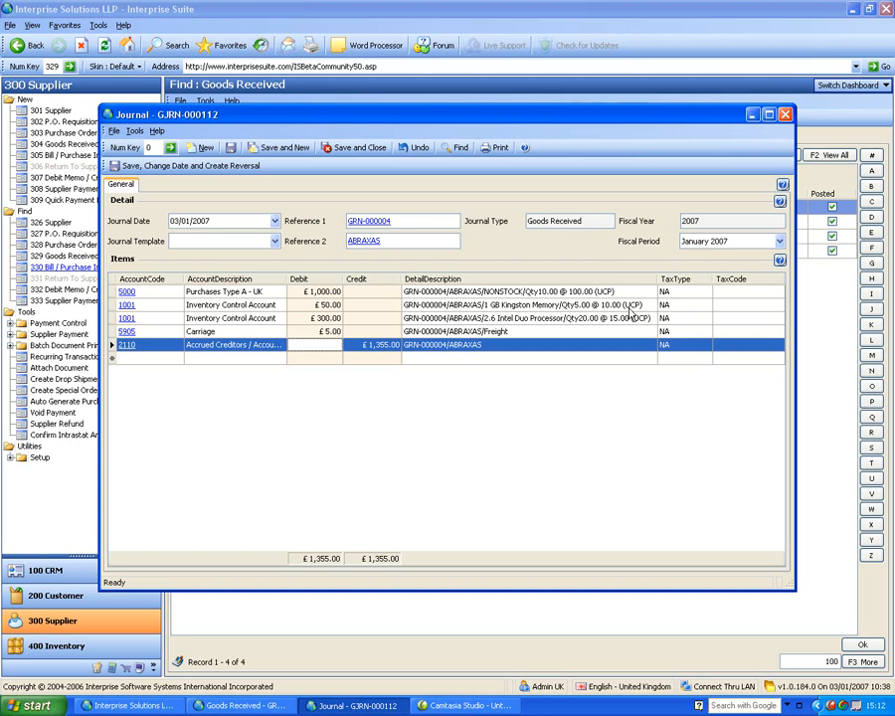
left_click(786, 115)
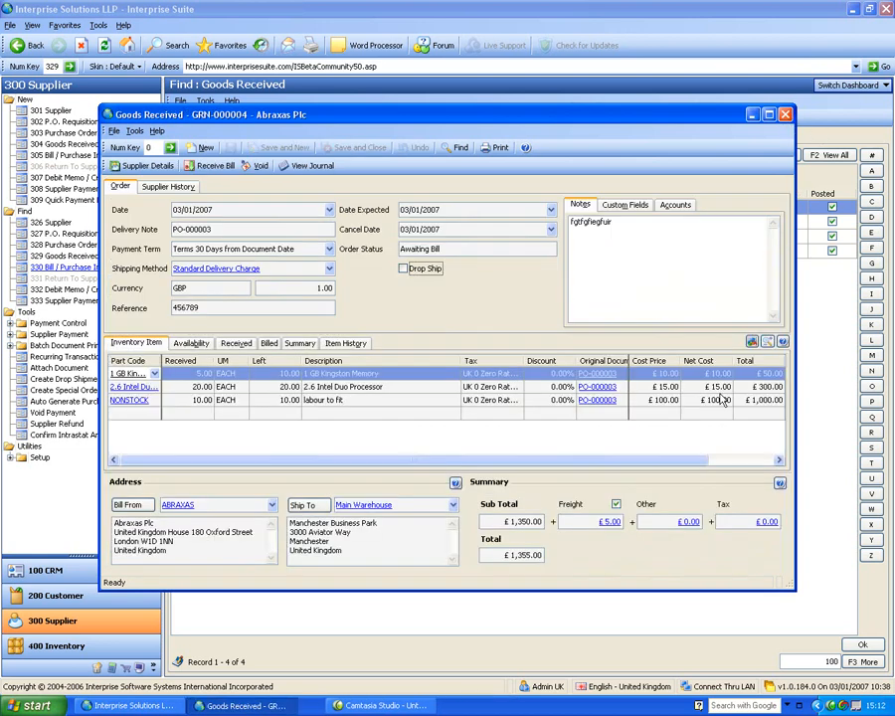
Step: Close the GRN and create a £1,355 Abraxas Plc bill from GRN-000004
left_click(786, 115)
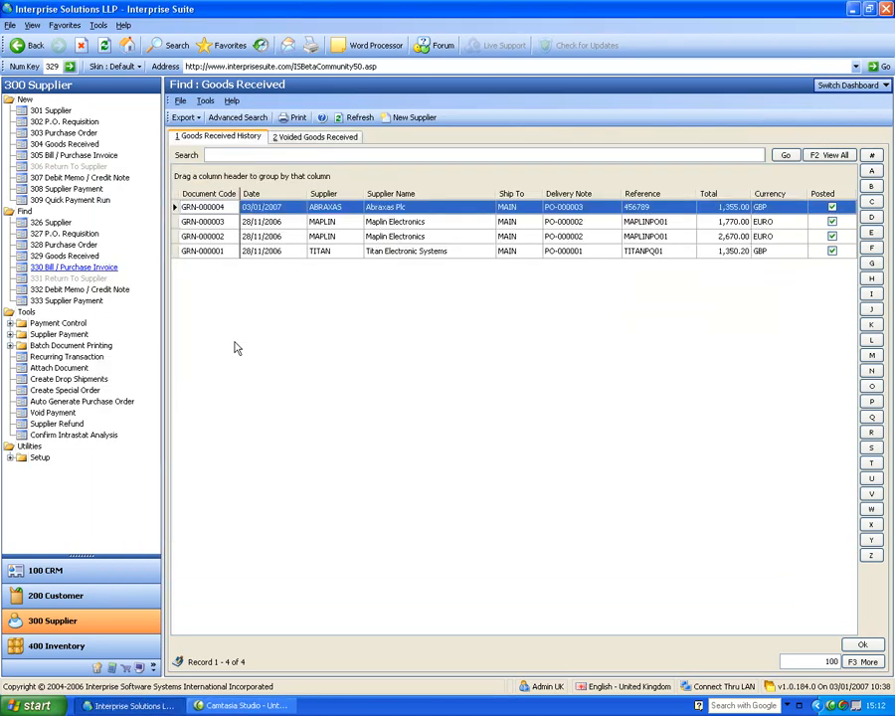
left_click(71, 156)
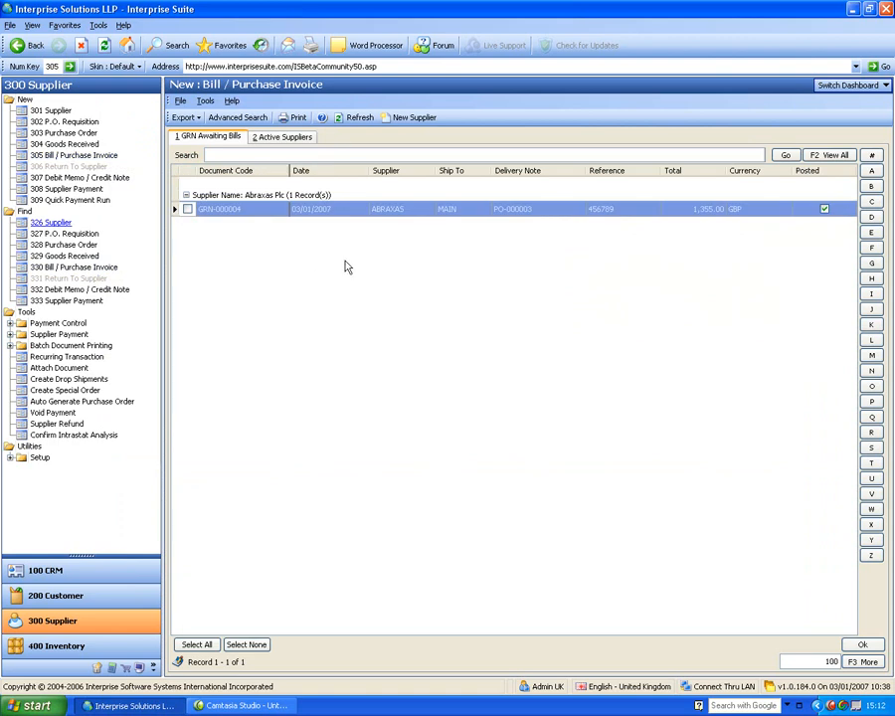
left_click(289, 138)
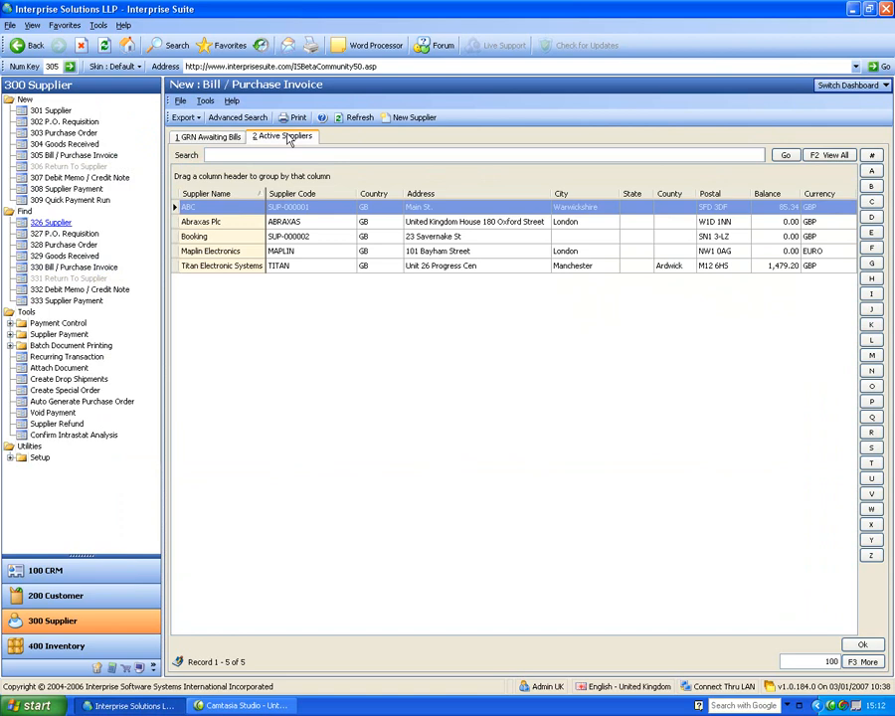
left_click(210, 137)
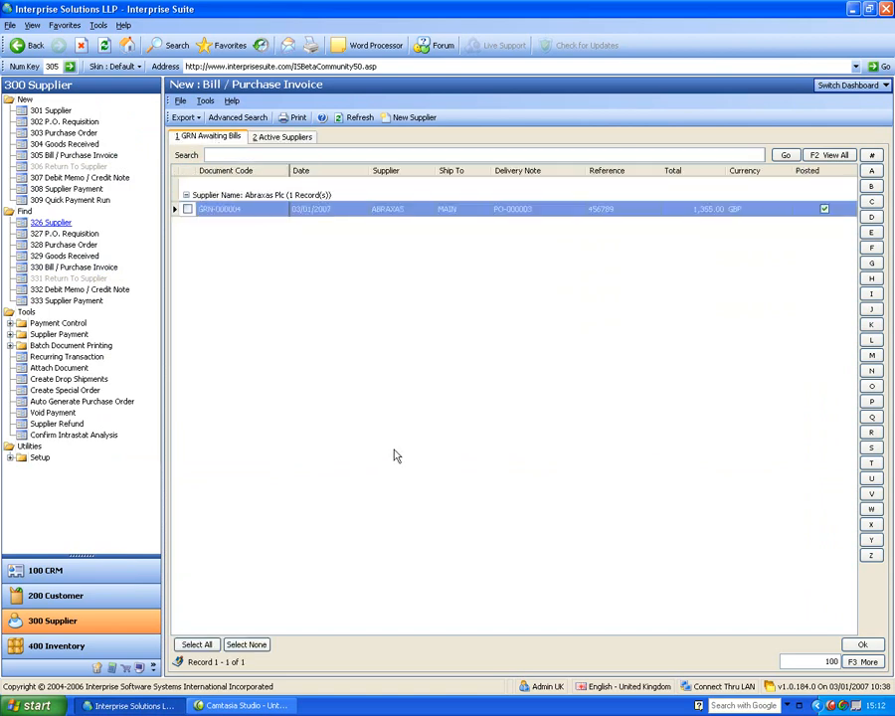
left_click(189, 211)
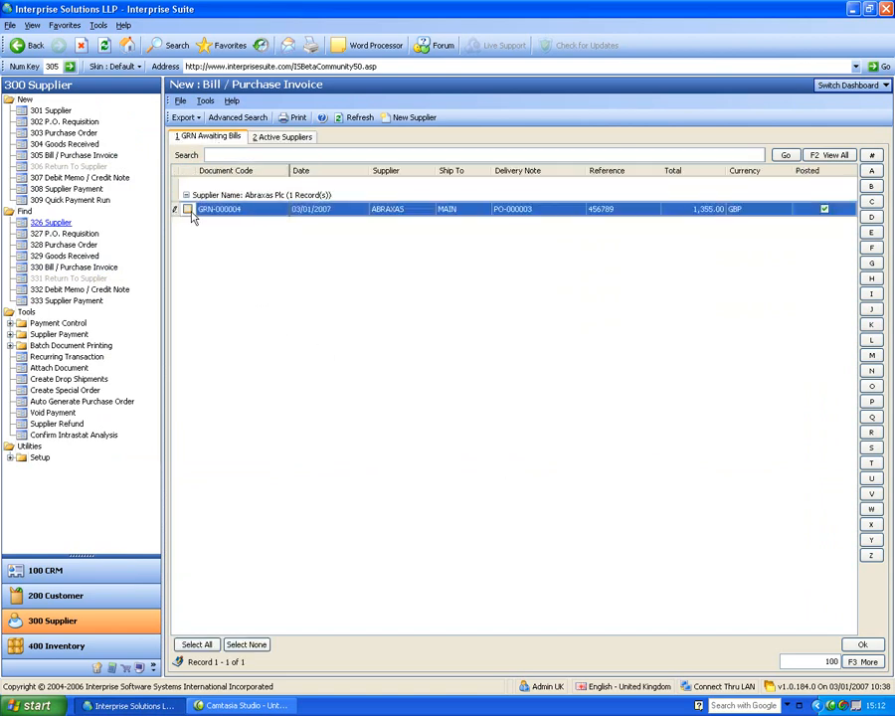
left_click(862, 644)
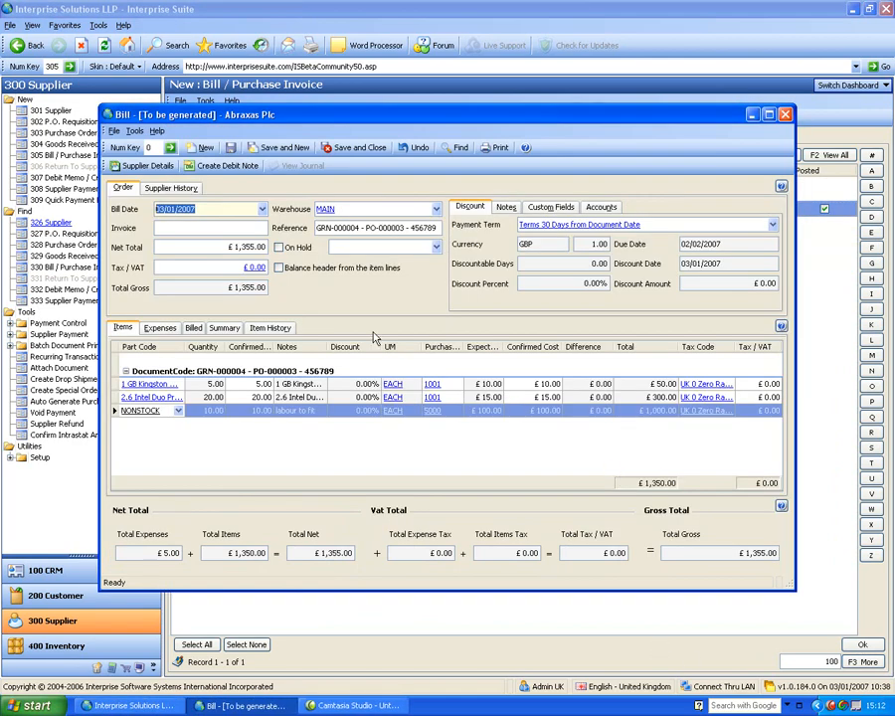
Step: Enter the supplier's invoice number on the Abraxas Plc bill, keeping the £1,355 net total
key("Tab")
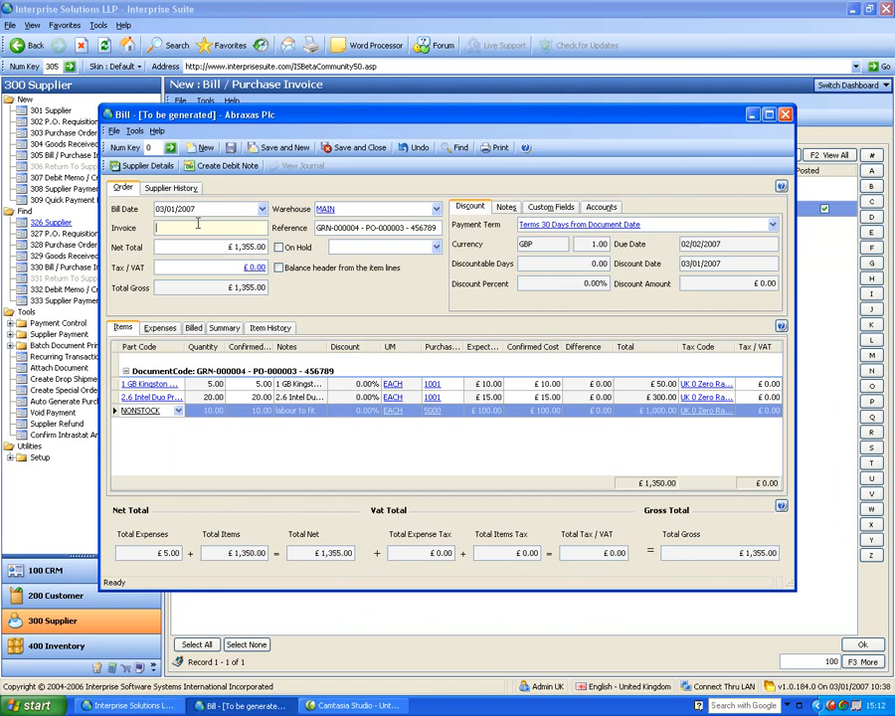
type("1234567")
key("Tab")
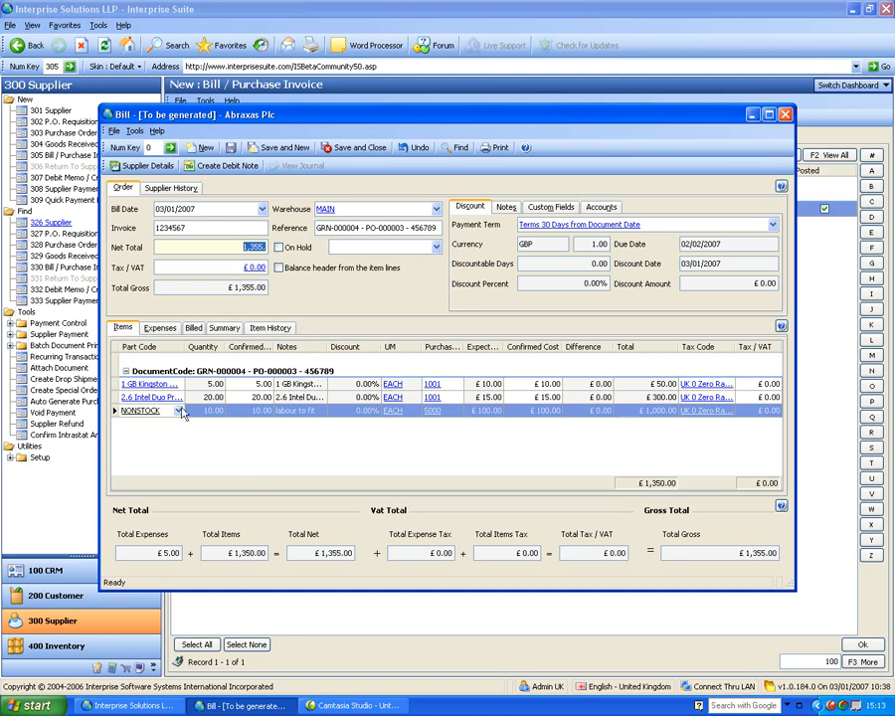
left_click(249, 385)
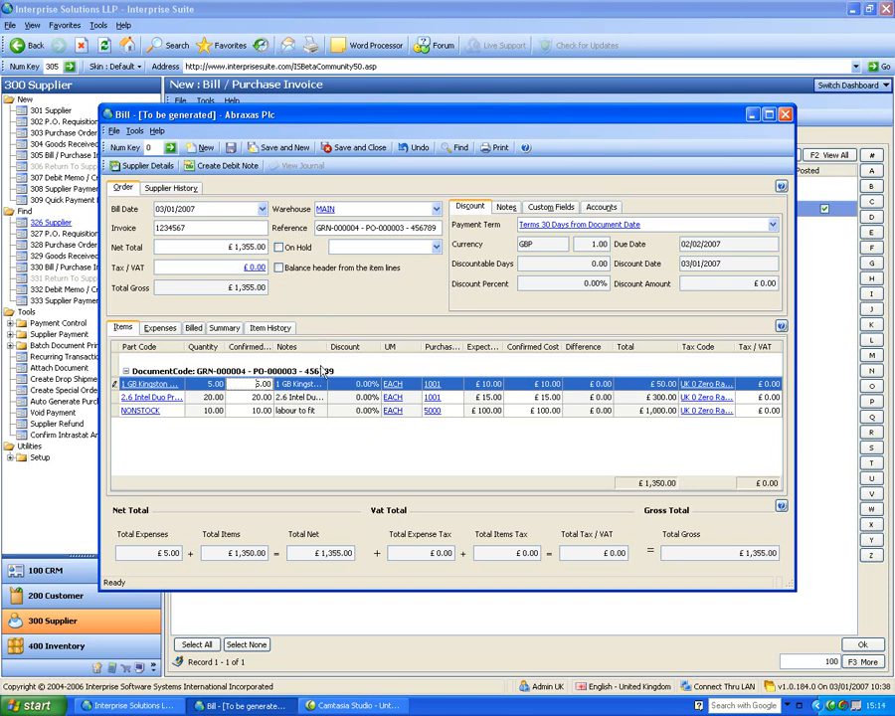
Step: Set the 1 GB Kingston Memory confirmed cost to £11.00 and balance the header to £1,360.00
left_click(537, 384)
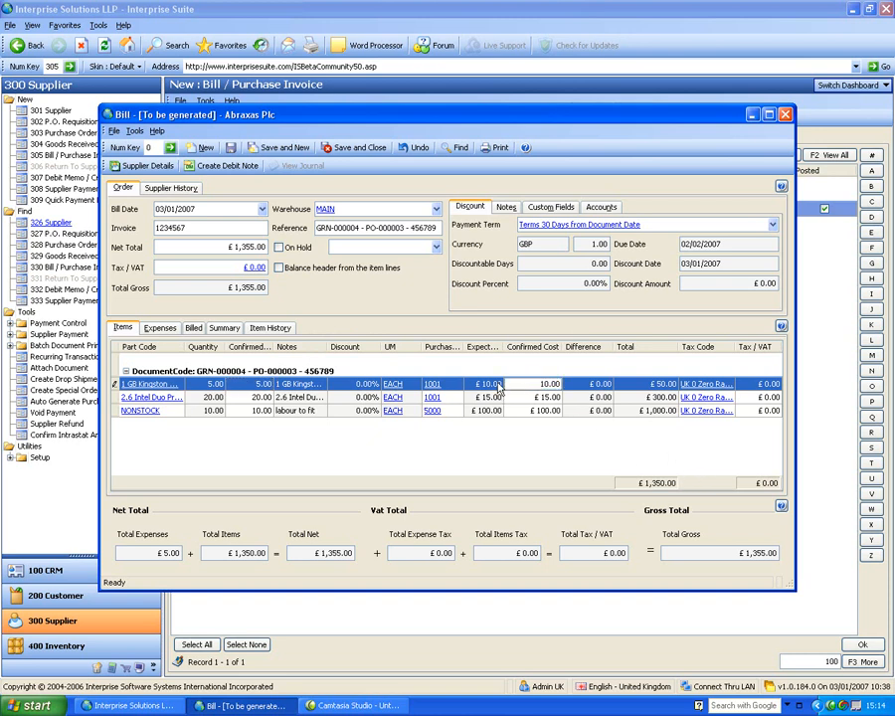
type("11")
key("Delete")
key("Delete")
key("Delete")
key("Tab")
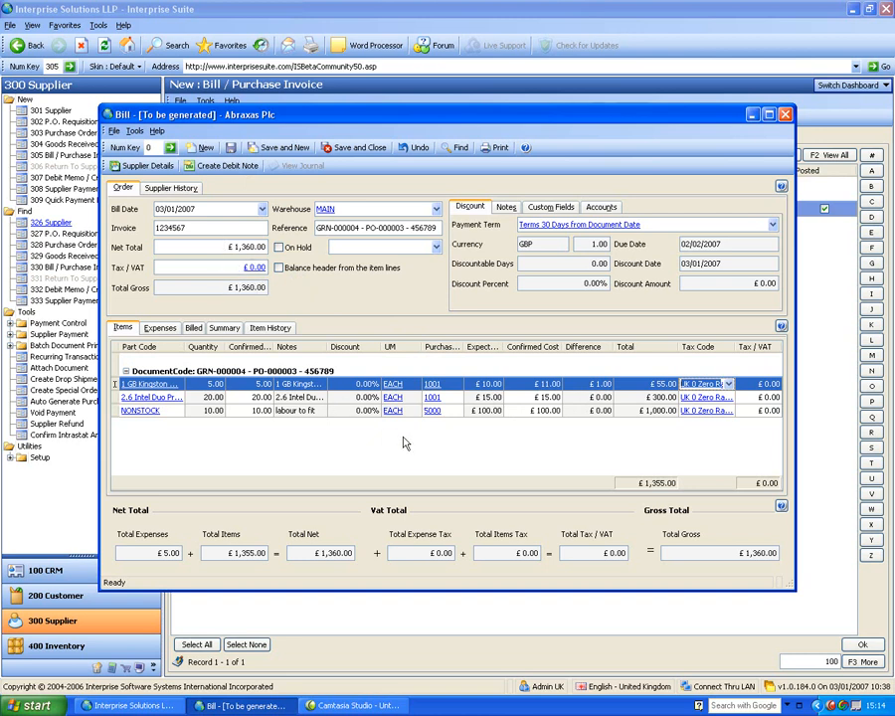
left_click(280, 268)
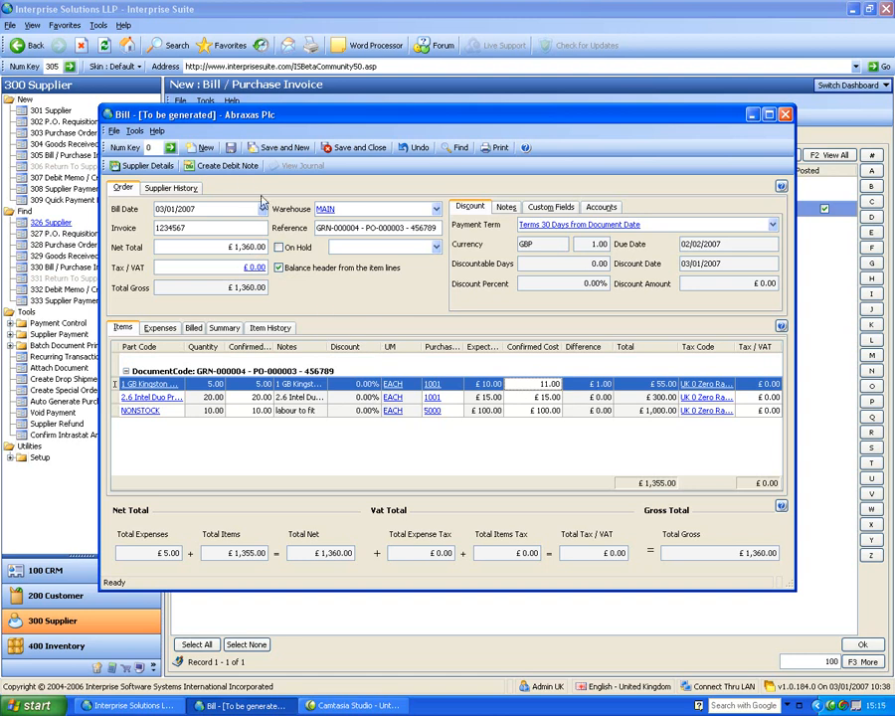
Step: Save and close the bill as BILL-000005, surfacing the £5.00 cost difference
left_click(195, 166)
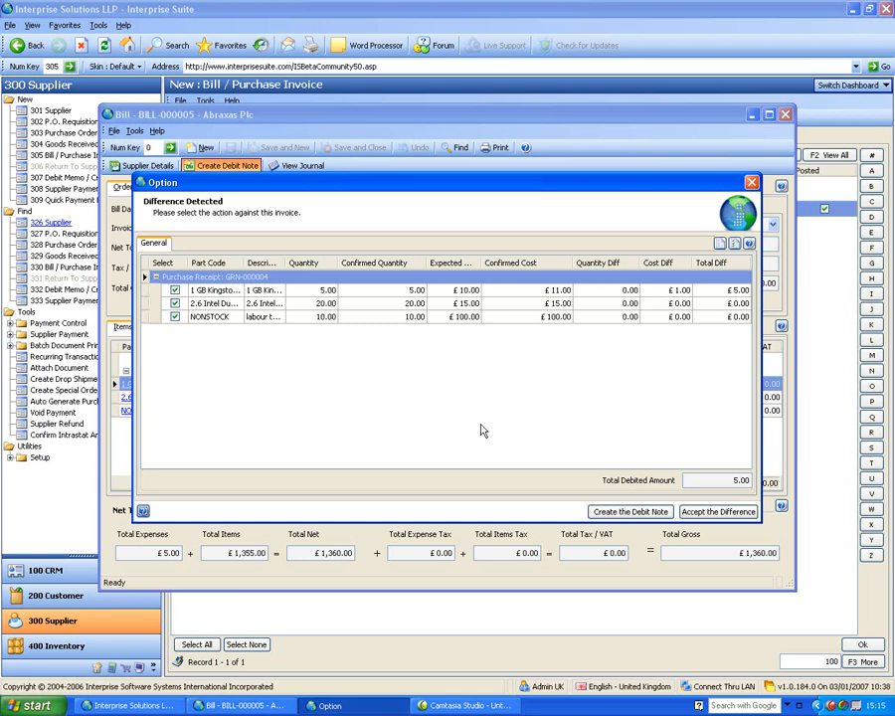
Step: Create a debit note for the £5.00 difference and read the Kingston memory line's notes
left_click(651, 514)
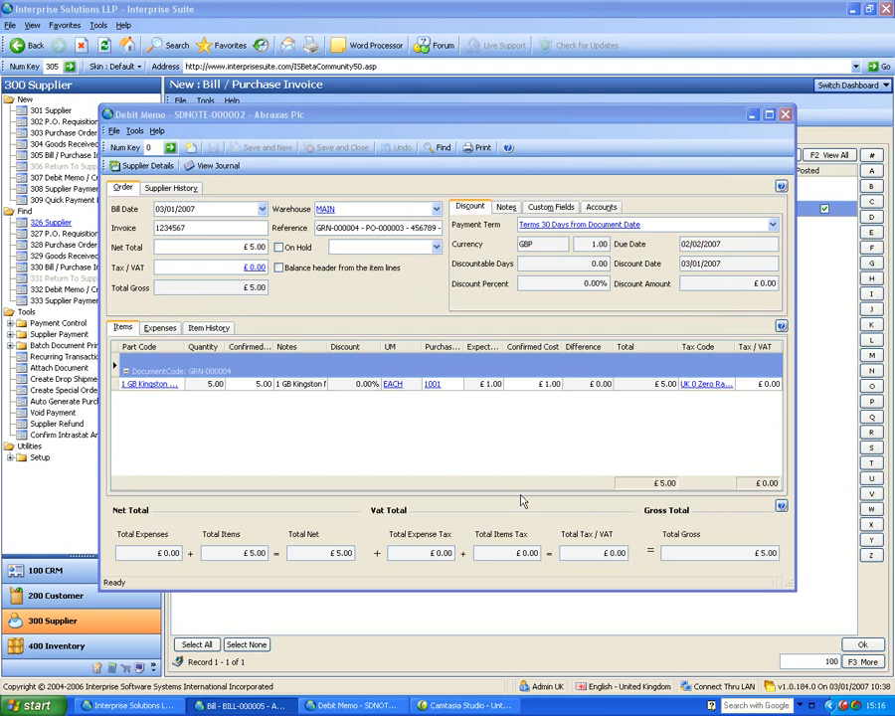
left_click(286, 387)
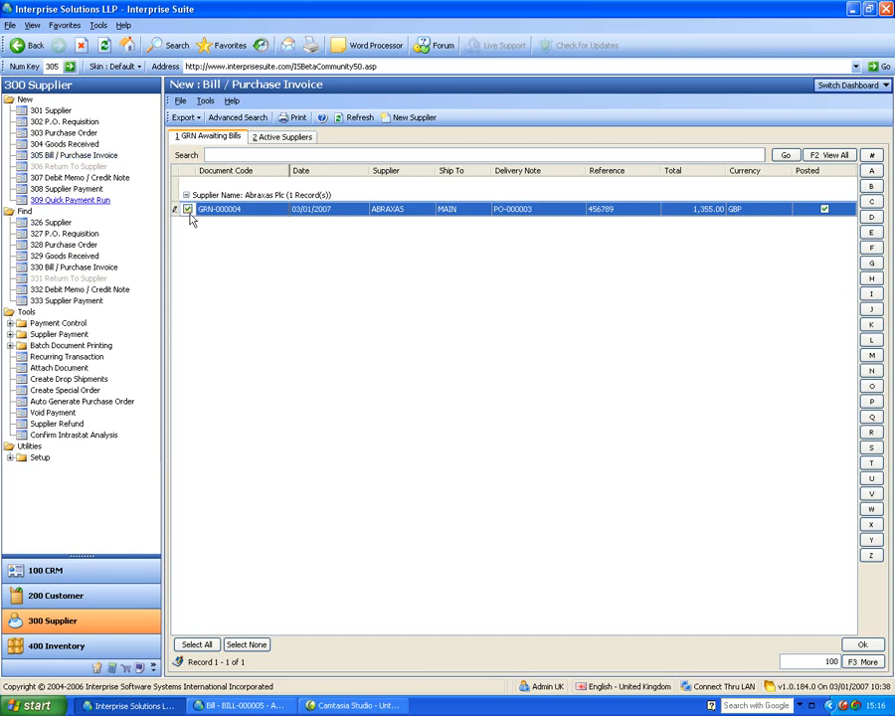
Step: Create and save an Abraxas Plc debit memo with invoice reference FWER and £100 net total
left_click(89, 180)
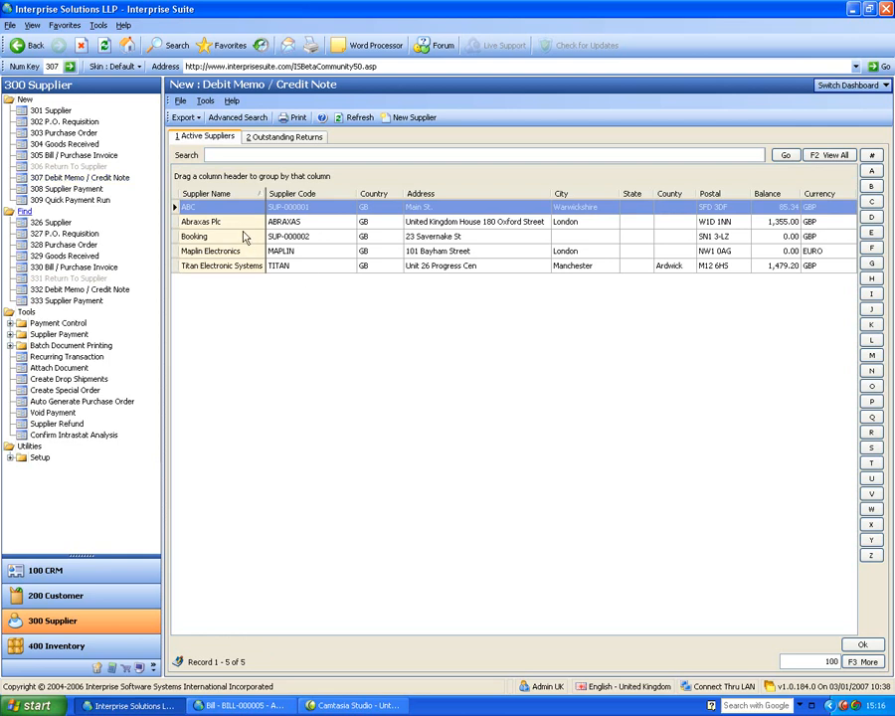
double_click(241, 224)
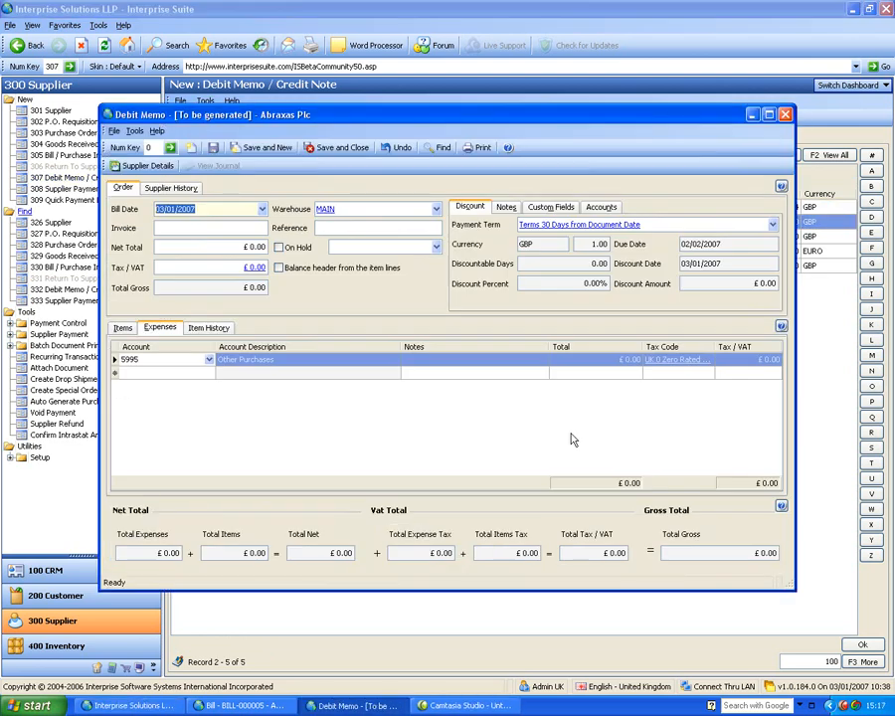
left_click(215, 229)
type("FWER")
key("Tab")
type("100")
key("Tab")
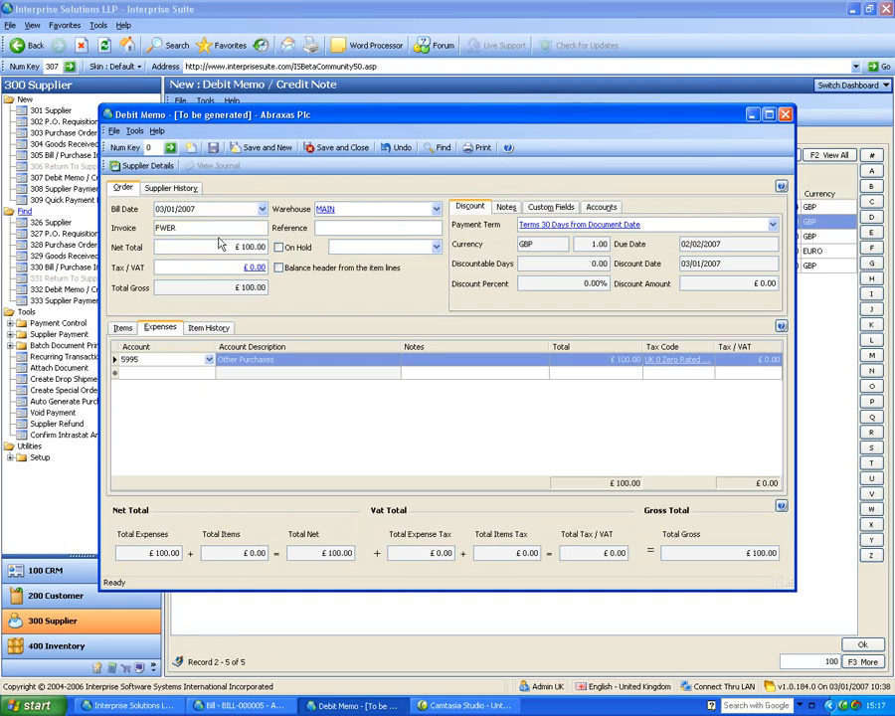
left_click(342, 148)
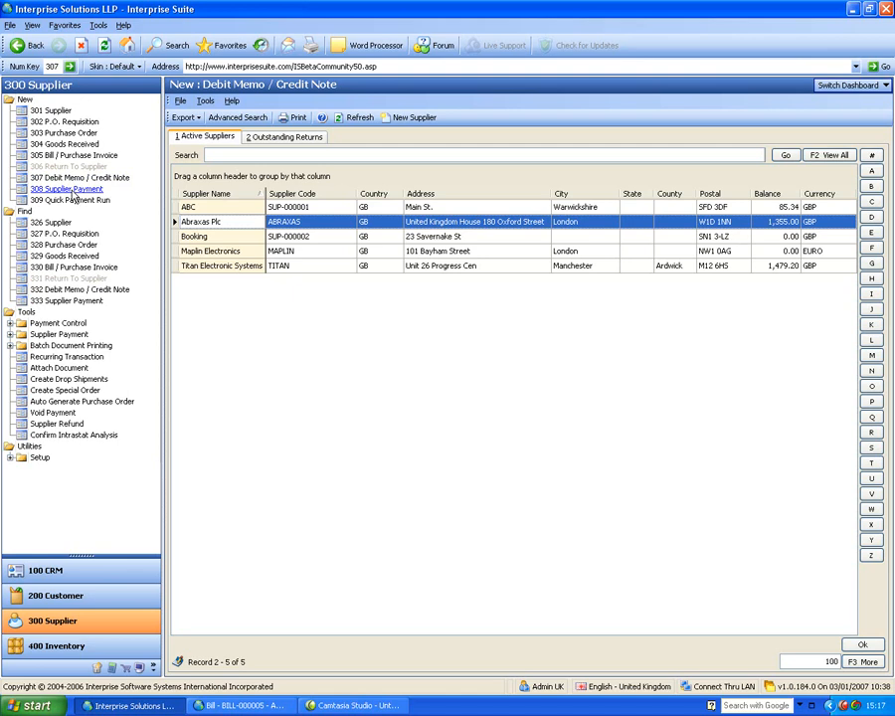
Step: Record and save a £100.00 payment to Abraxas Plc with reference 4
left_click(73, 195)
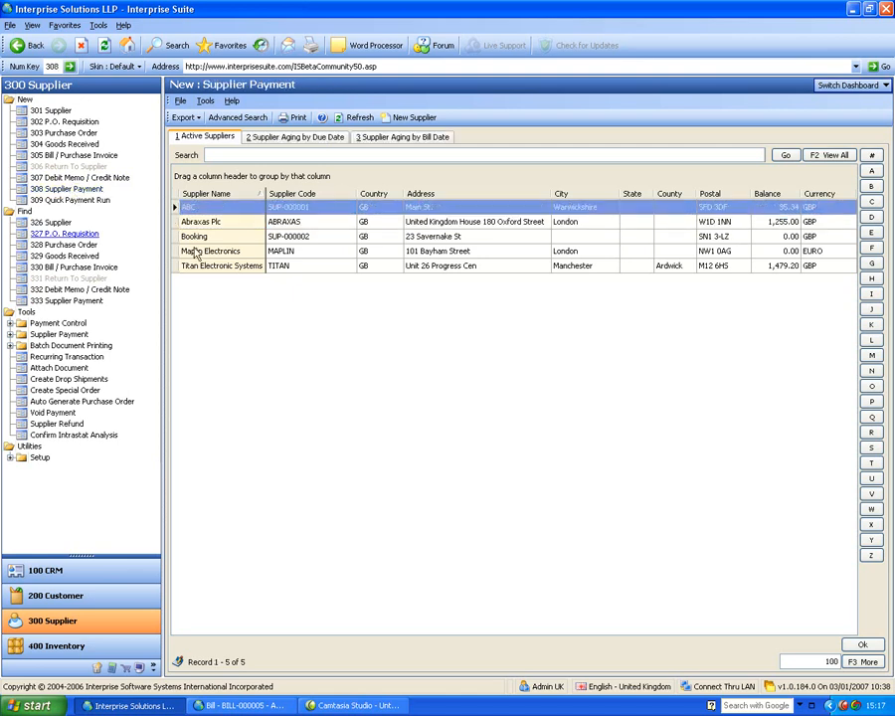
left_click(209, 222)
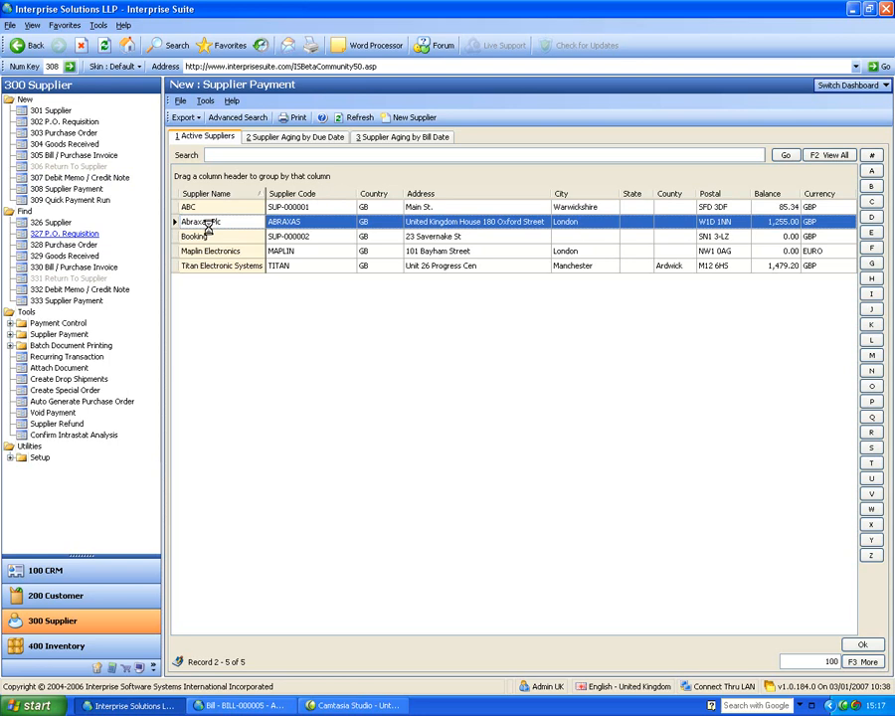
double_click(209, 224)
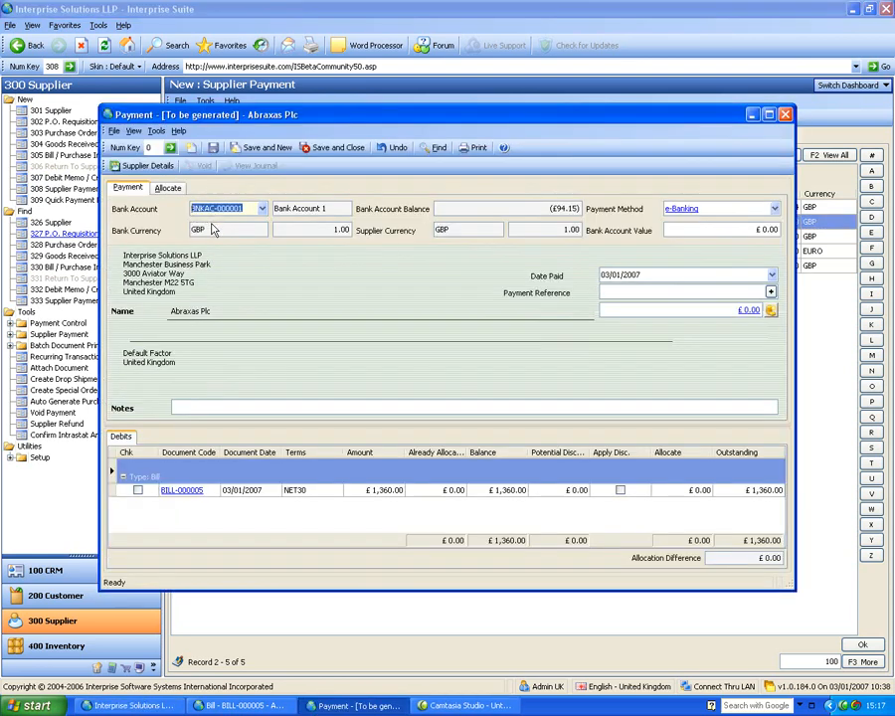
left_click(677, 291)
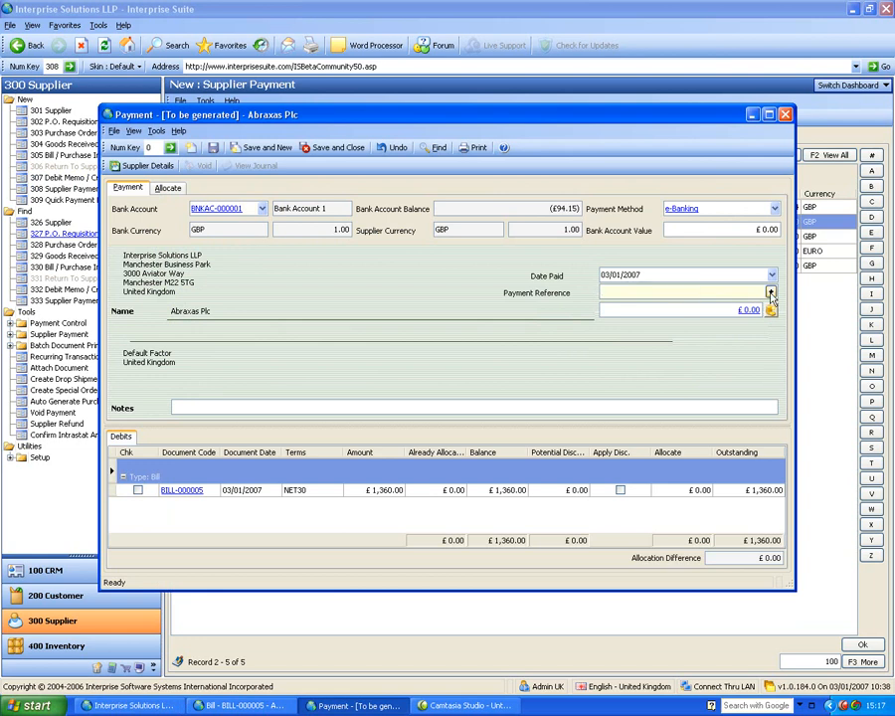
type("4")
left_click(627, 309)
type("10")
key("Delete")
key("Delete")
key("Delete")
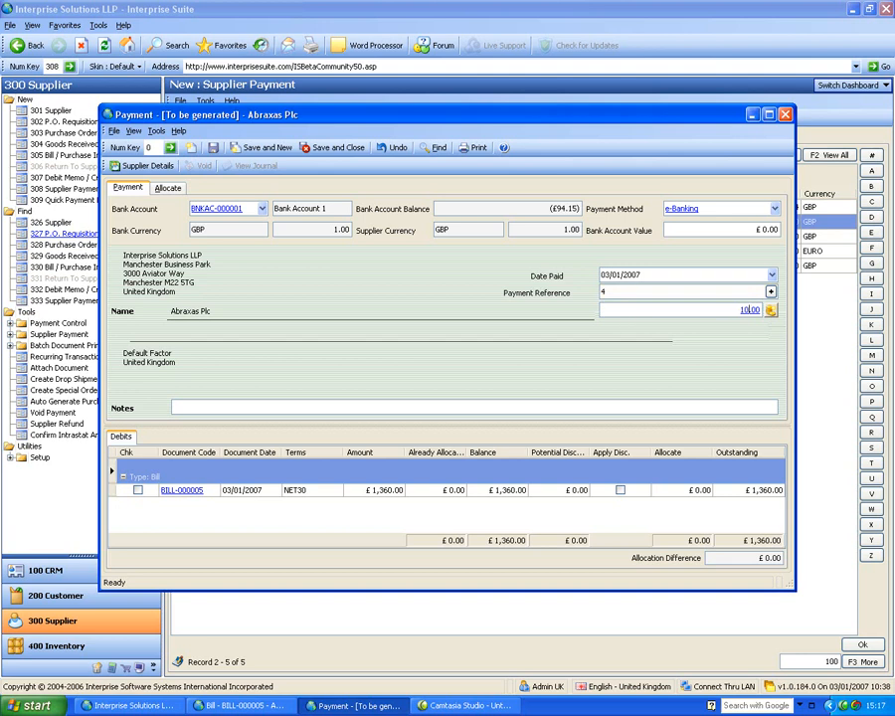
key("Tab")
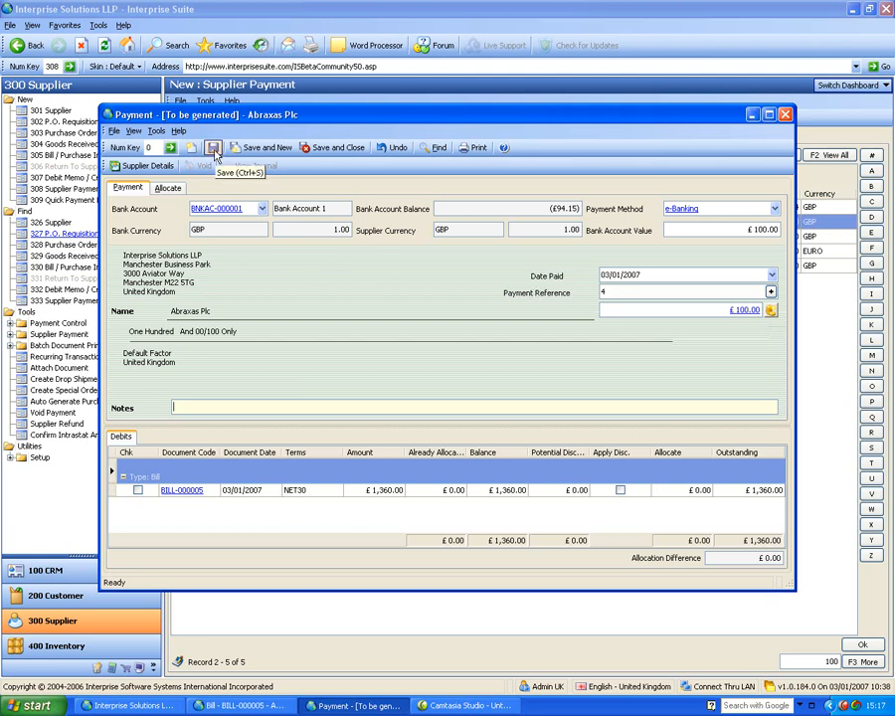
left_click(213, 148)
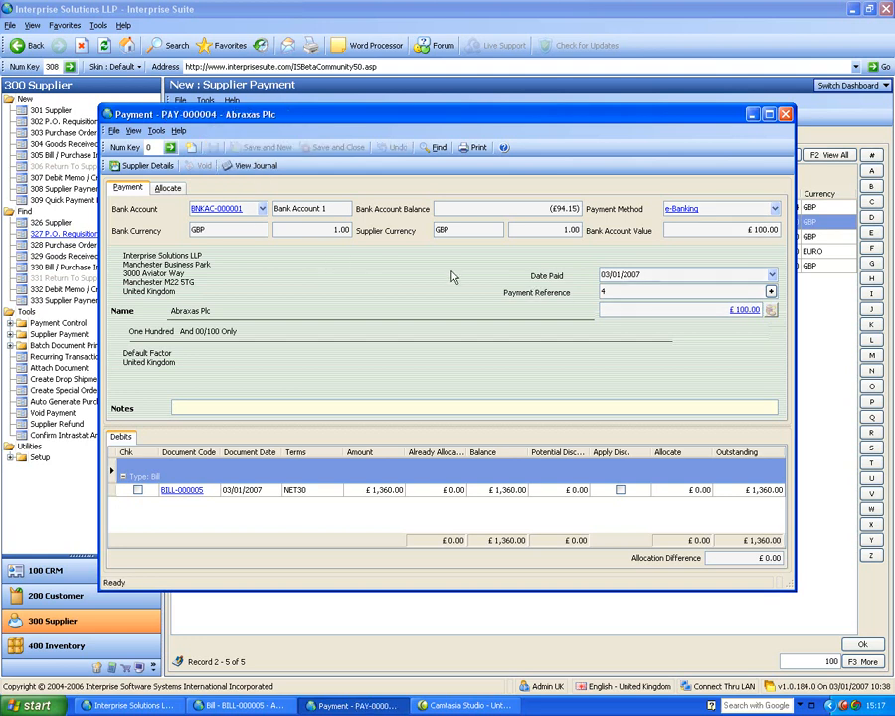
Step: Allocate the payment against BILL-000005 and save, leaving £1,260.00 outstanding
left_click(168, 188)
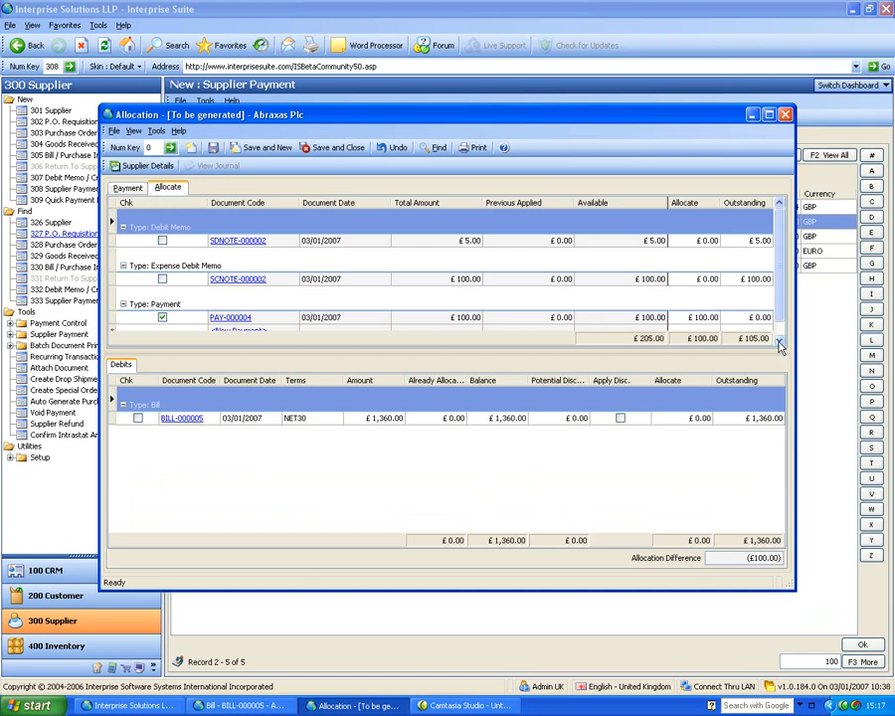
left_click_drag(795, 339, 863, 330)
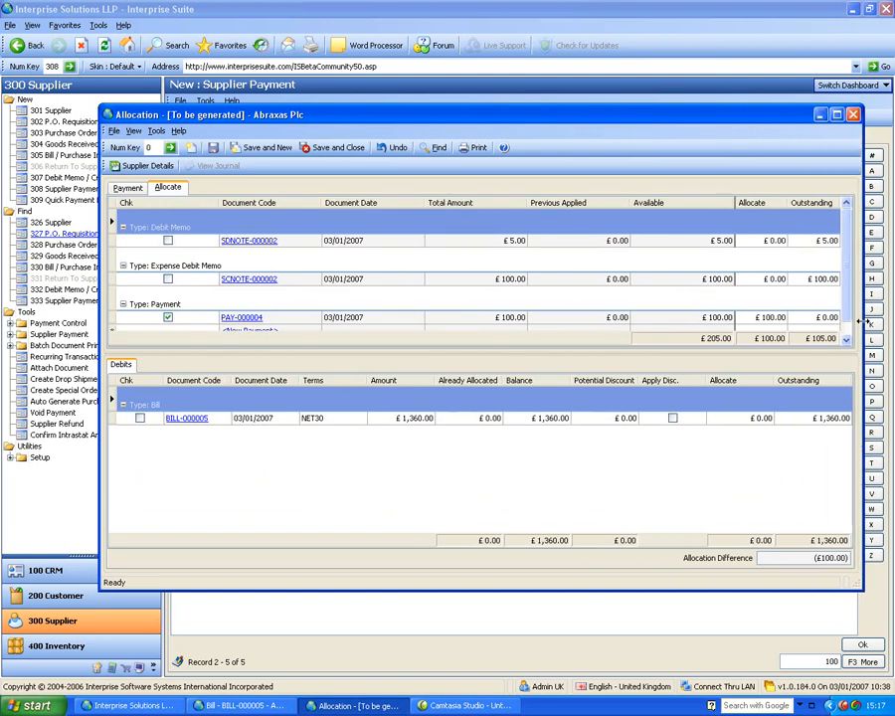
left_click(139, 418)
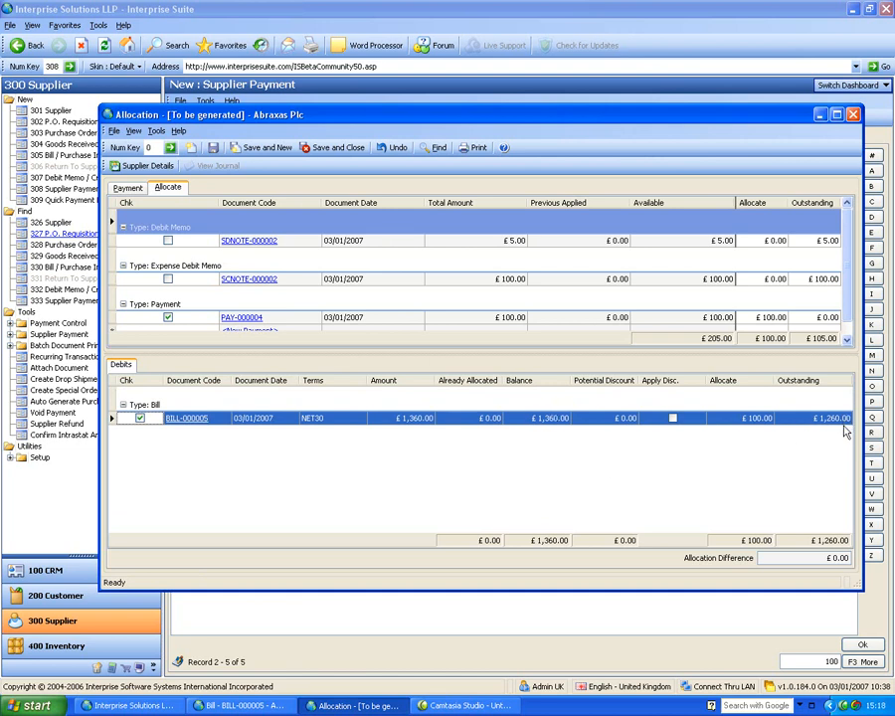
left_click(212, 148)
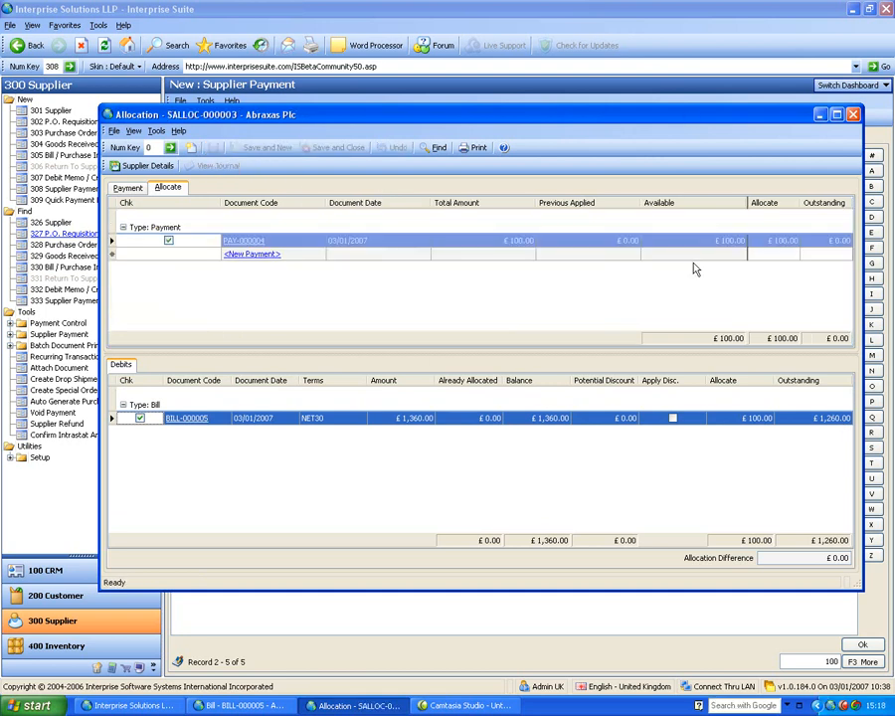
Step: Close the allocation and select Abraxas Plc from the 326 Supplier search list
left_click(854, 115)
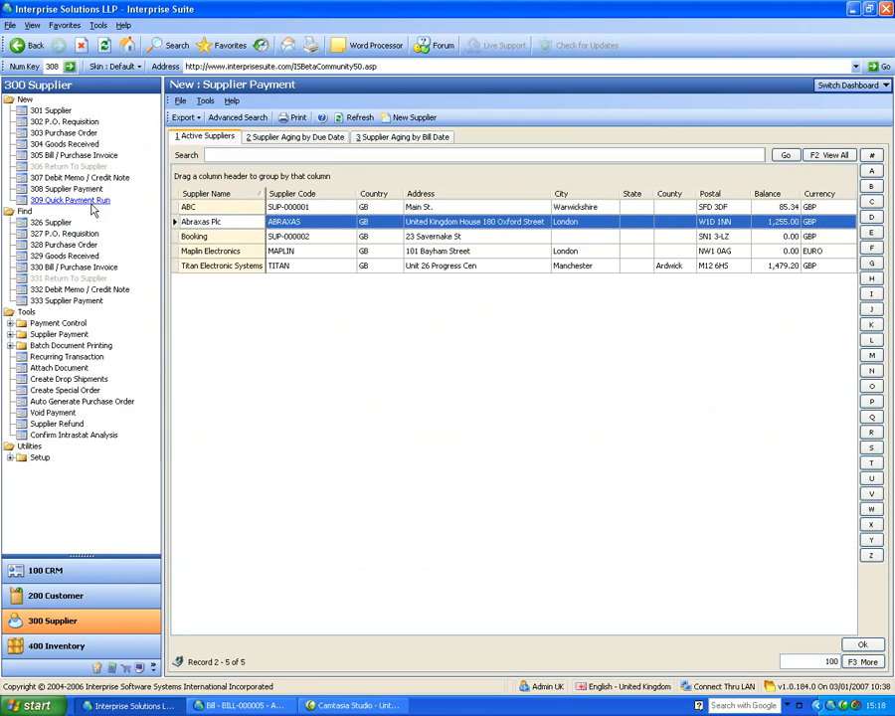
left_click(60, 223)
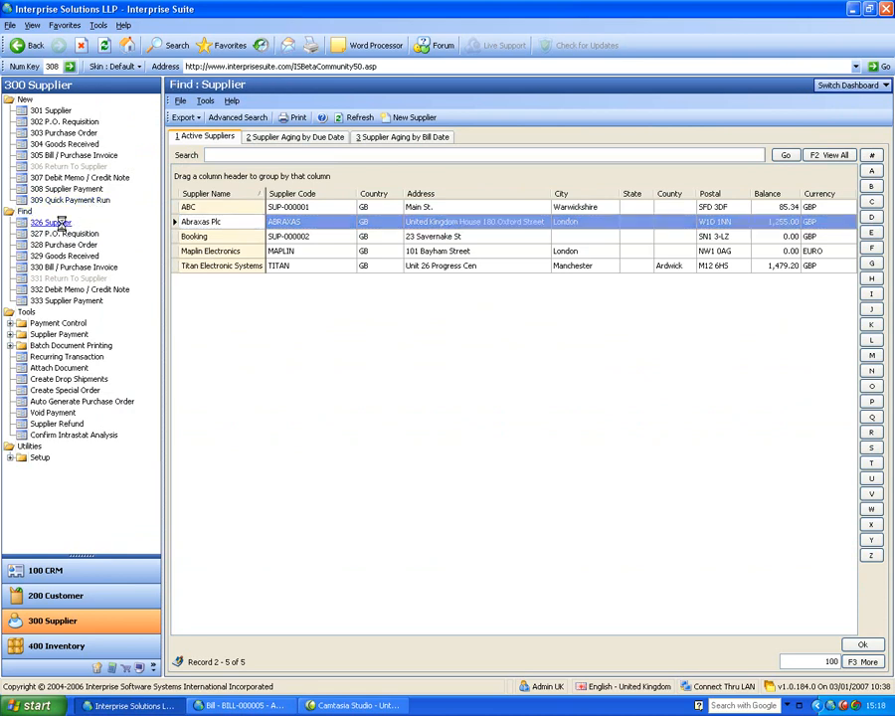
left_click(229, 223)
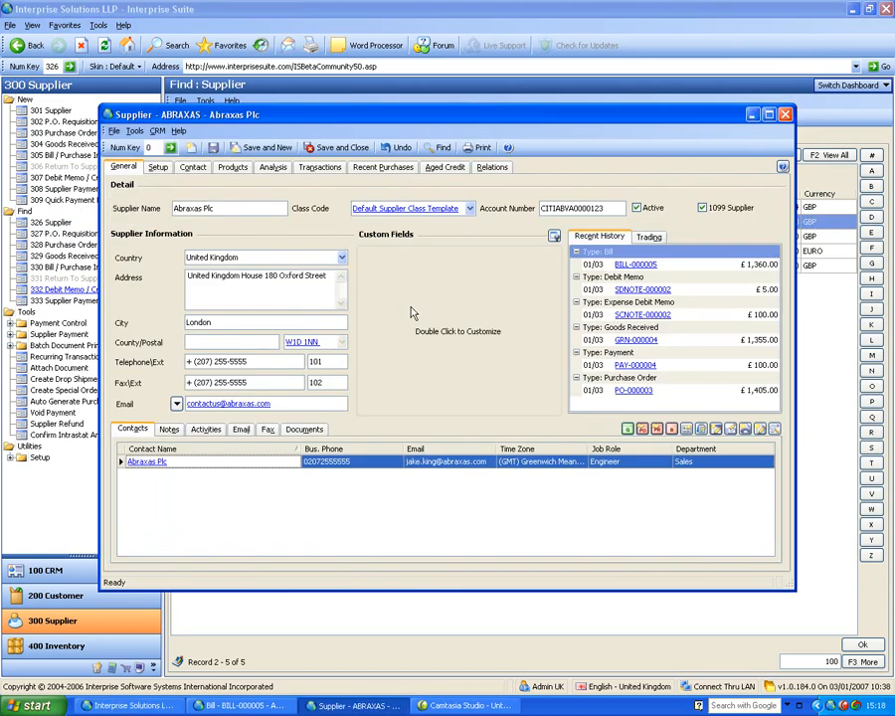
Step: Check the supplier's notes, then open the Abraxas Plc contact from the Contacts list
left_click(169, 430)
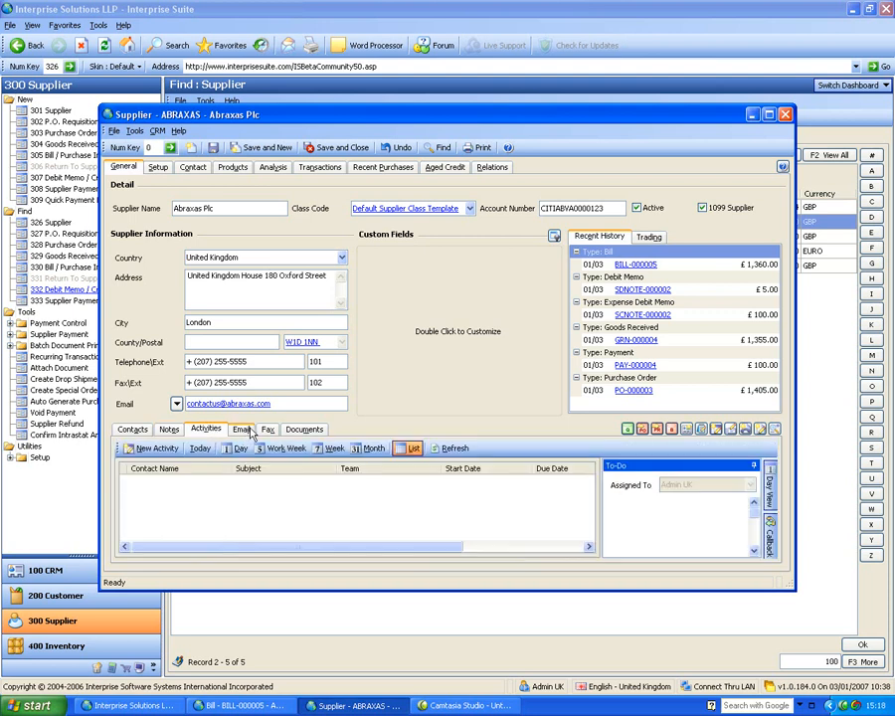
left_click(140, 434)
double_click(135, 464)
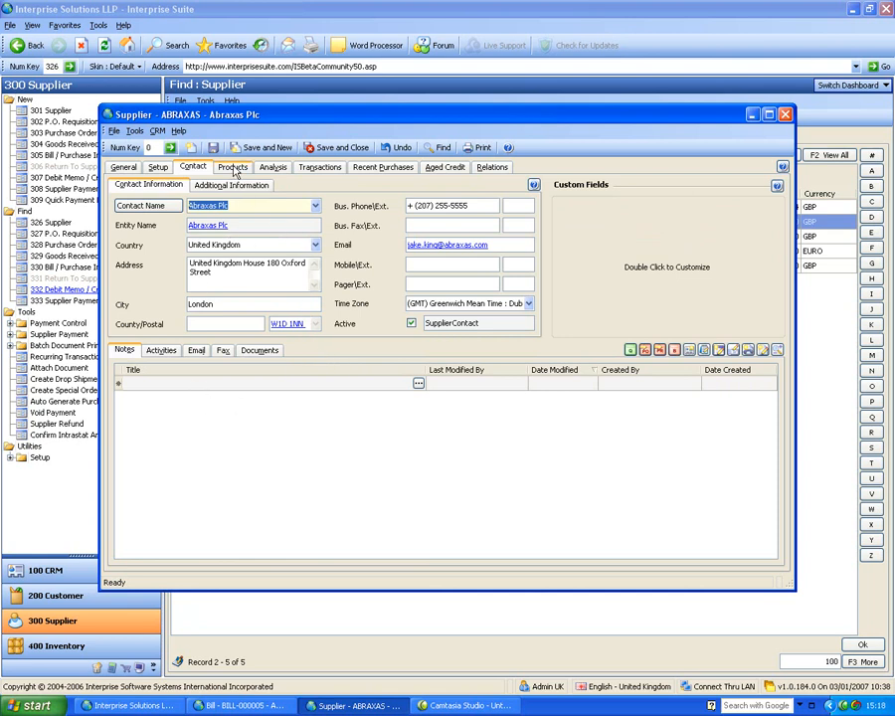
Step: Display the Setup details: GBP currency, 30-day terms, £15,000 credit limit, 1.80% landed cost
left_click(159, 169)
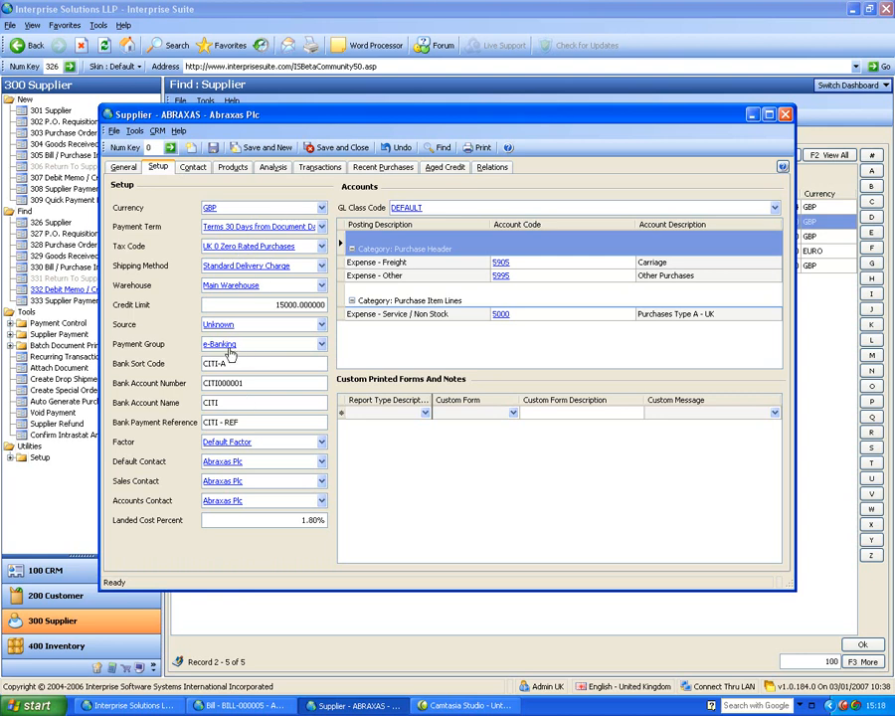
left_click(302, 351)
left_click(322, 345)
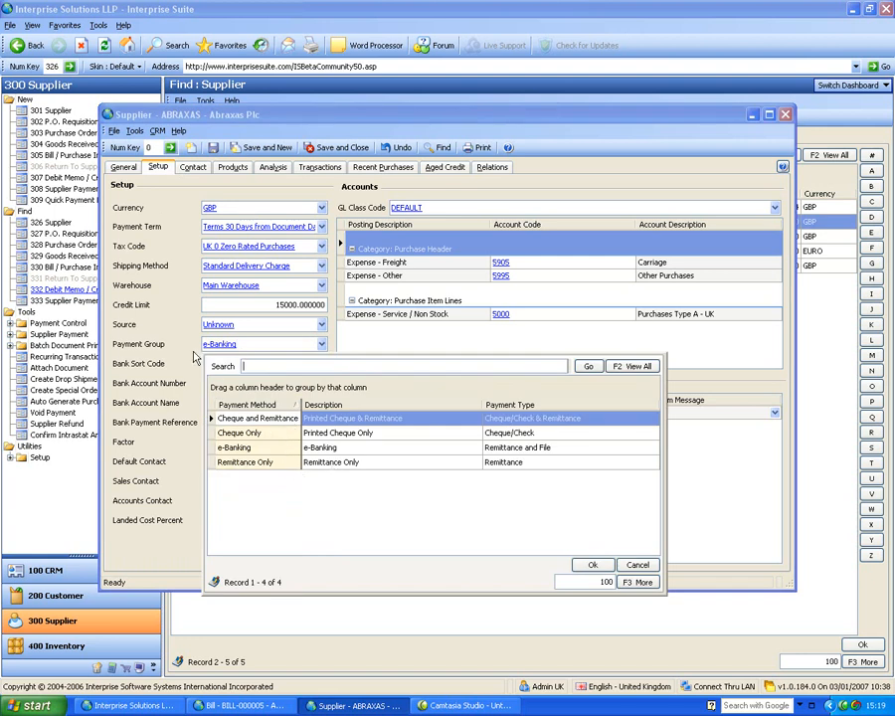
left_click(244, 447)
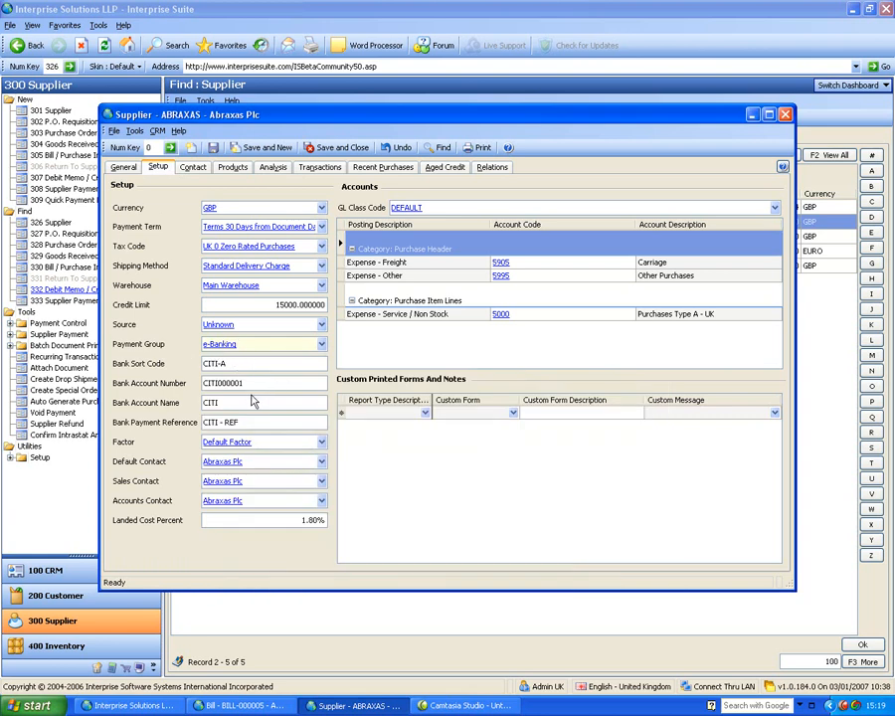
left_click(284, 450)
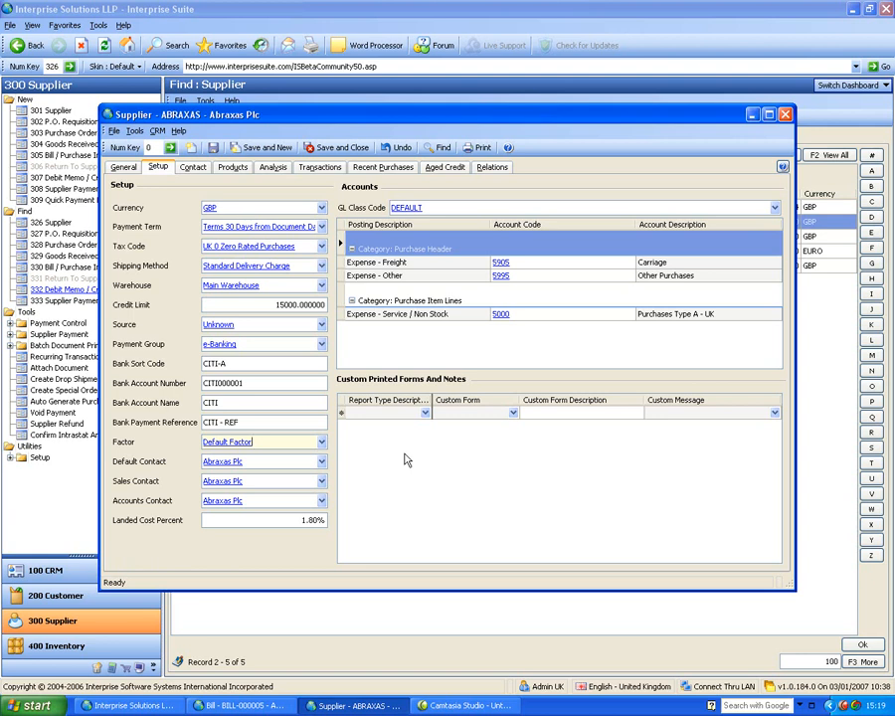
Step: Inspect the Intel Duo Processor's promotional pricing: lead time 0, £15.00 cost, EACH price breaks
left_click(231, 171)
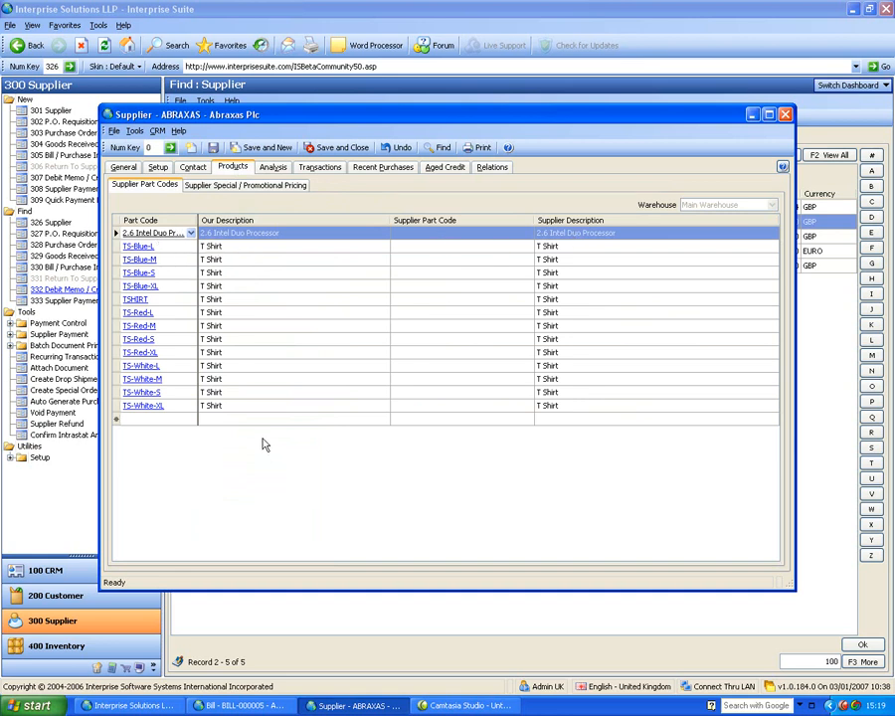
left_click(266, 190)
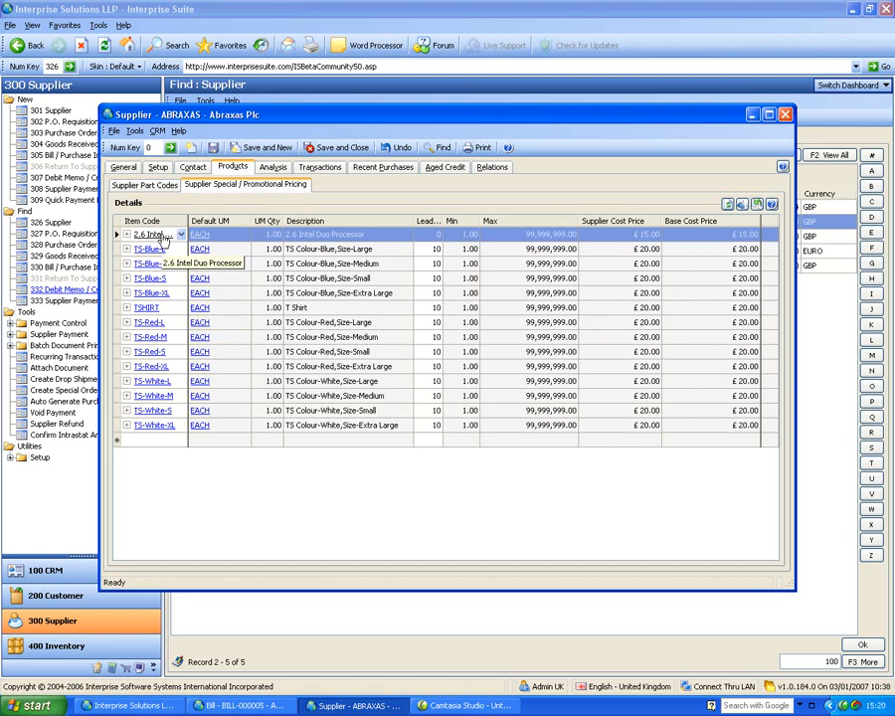
left_click(424, 233)
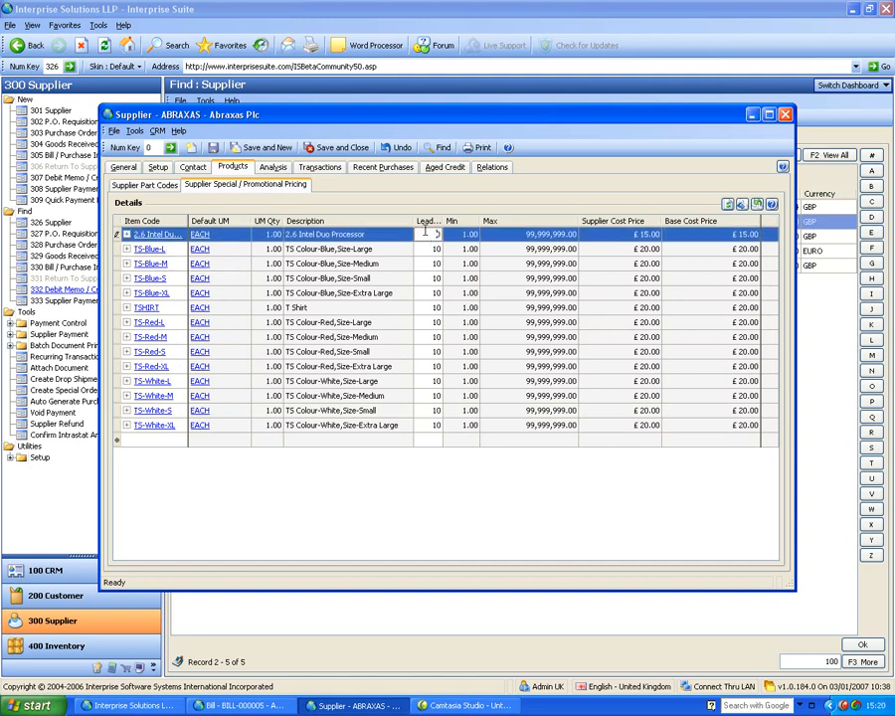
left_click(622, 235)
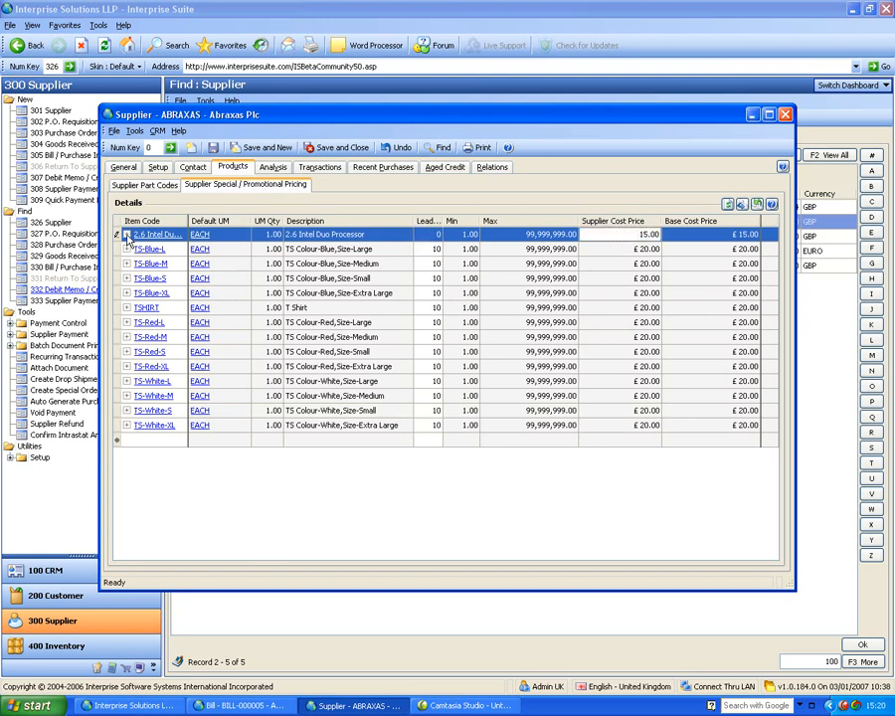
left_click(127, 235)
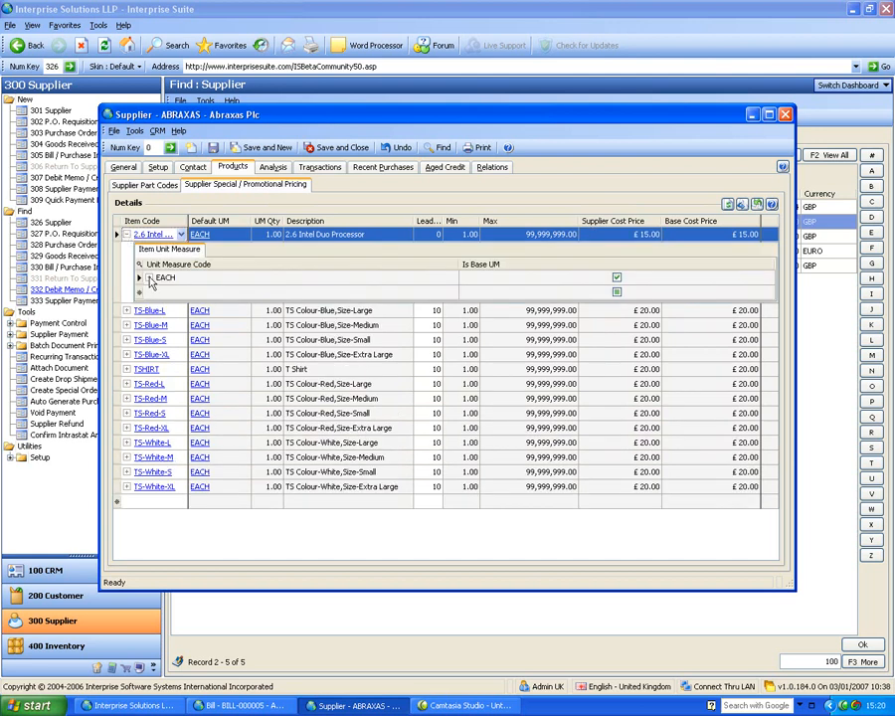
left_click(149, 279)
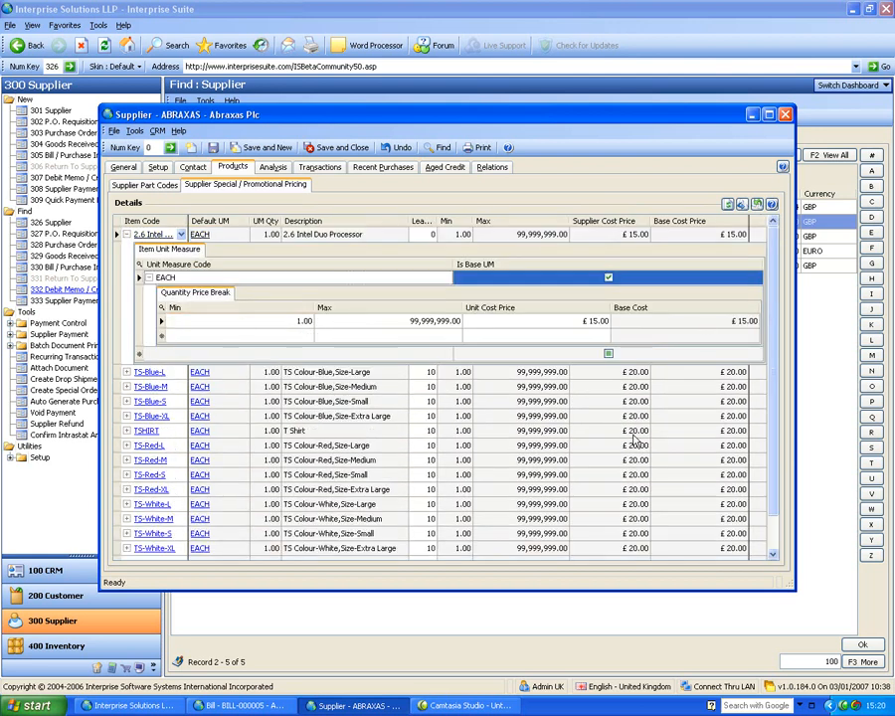
left_click(126, 236)
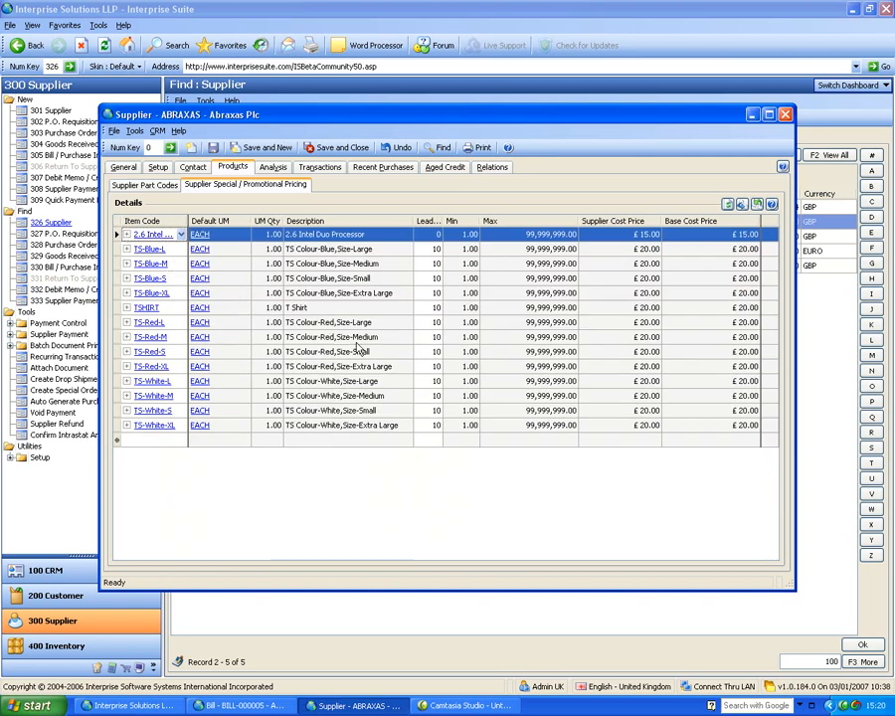
Step: Check Abraxas Plc's trading analysis and turnover figures, then show its transaction history
left_click(272, 169)
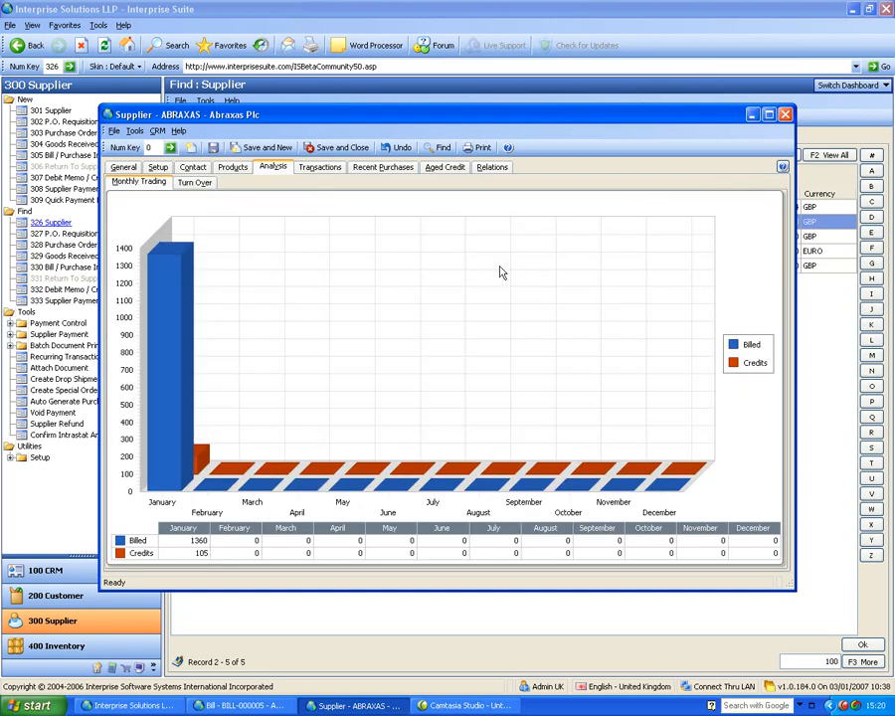
left_click(211, 185)
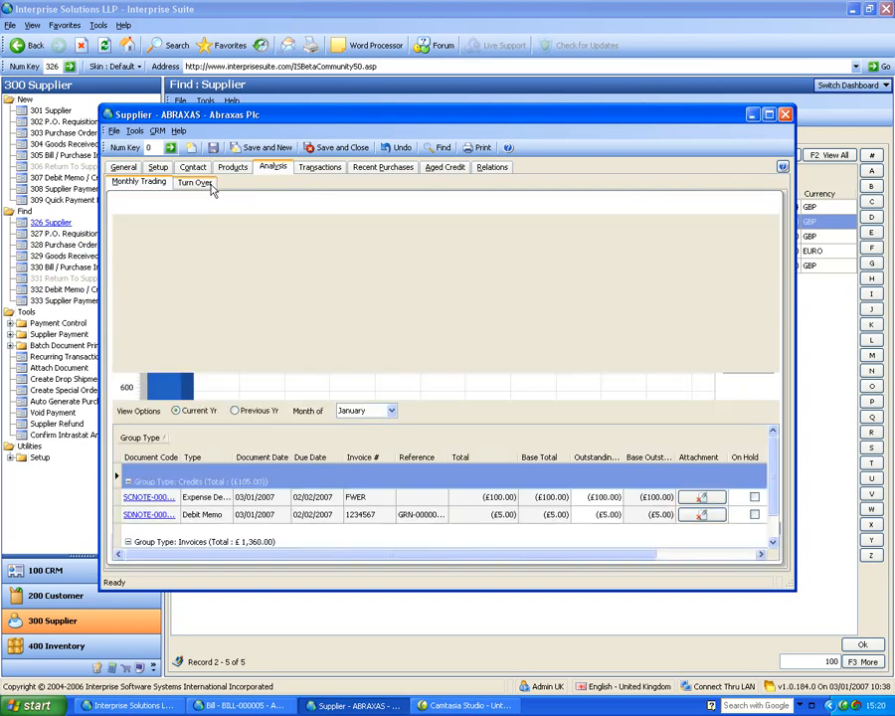
left_click(319, 167)
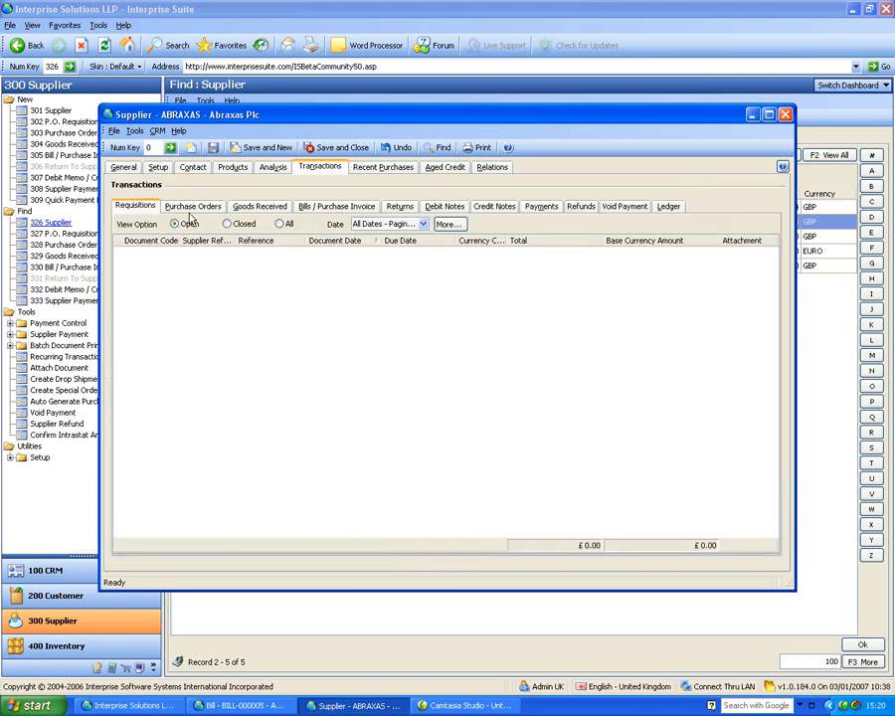
Step: Browse Abraxas Plc's purchase orders and goods received, then list all ledger entries
left_click(192, 207)
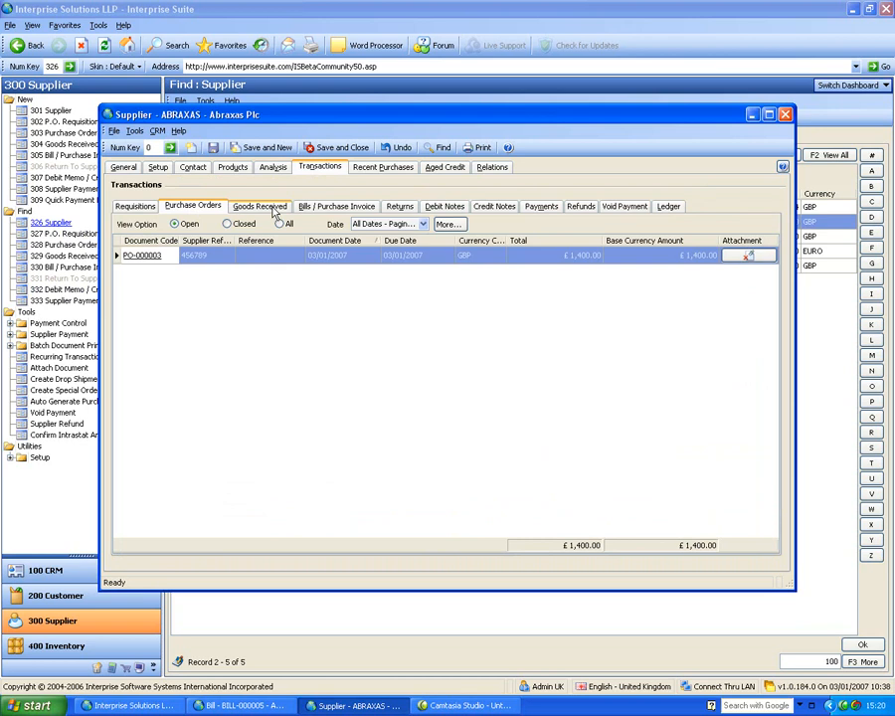
left_click(275, 211)
left_click(670, 208)
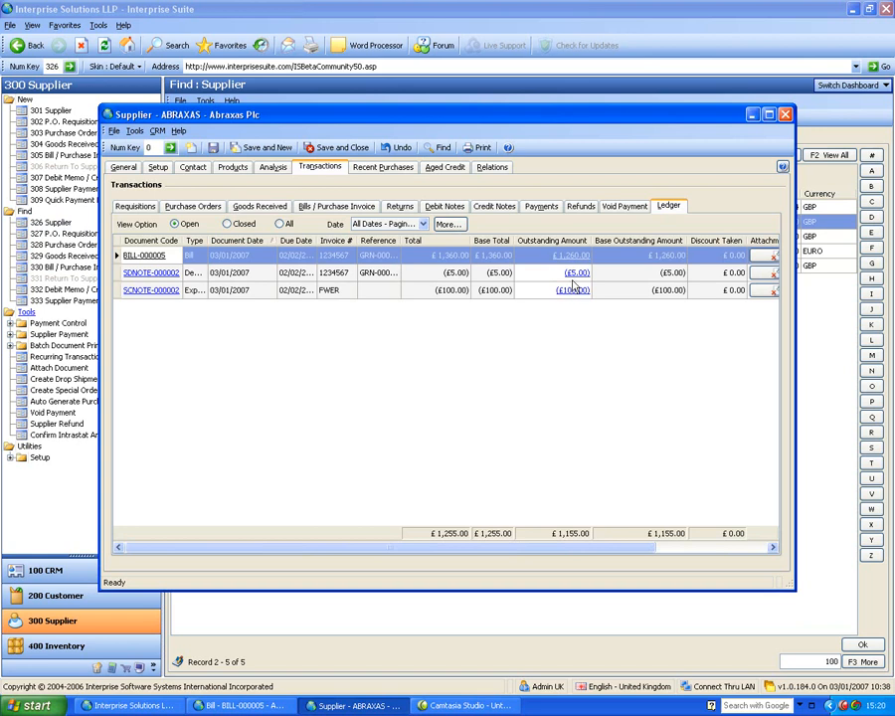
left_click(280, 224)
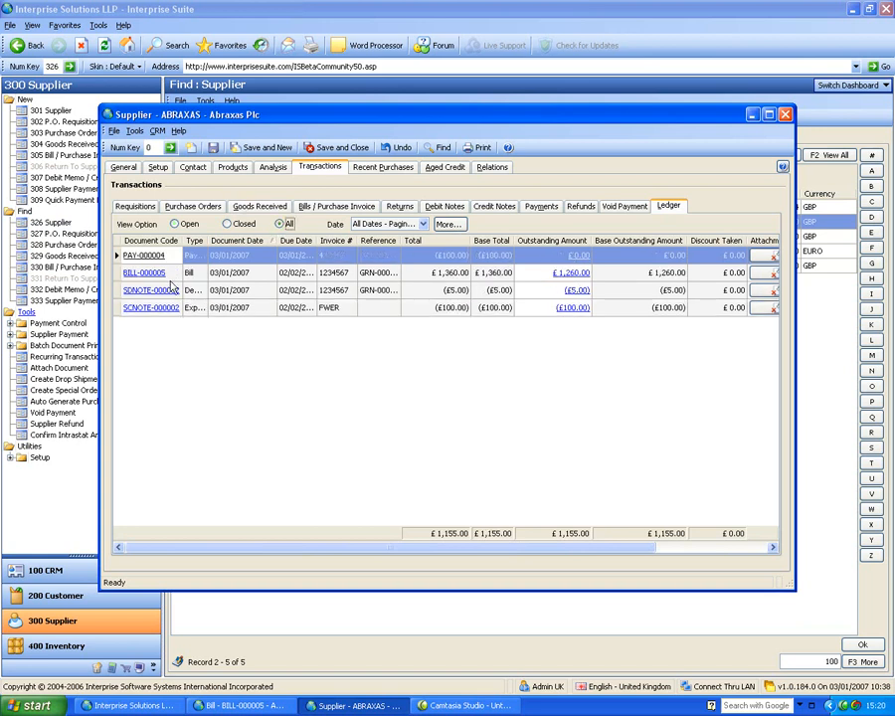
Step: Inspect how payment PAY-000004 was allocated, then widen the record and show recent purchases
left_click(582, 257)
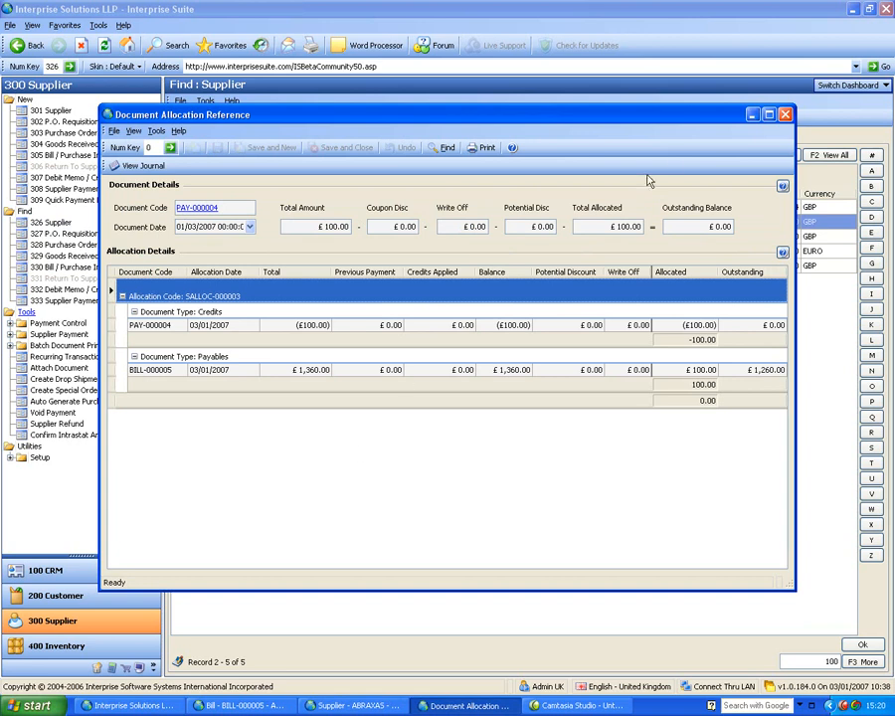
left_click(785, 114)
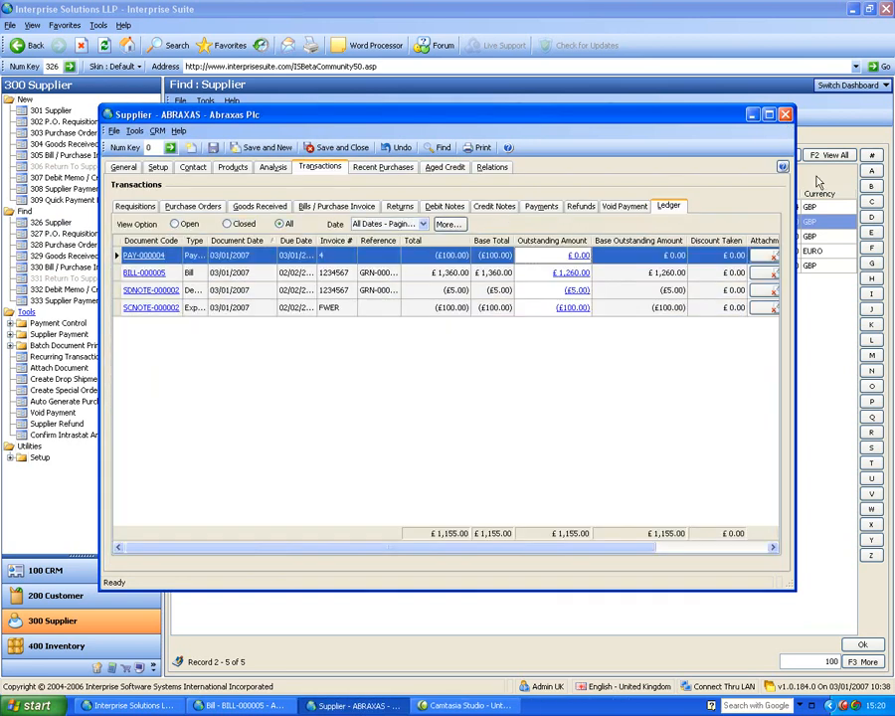
left_click_drag(847, 231, 891, 230)
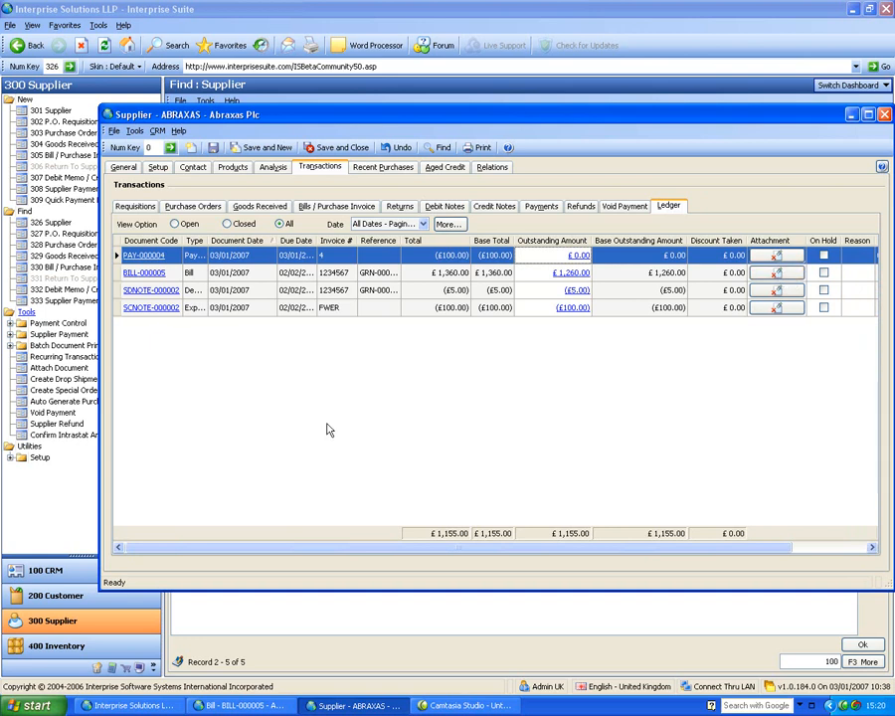
left_click(384, 167)
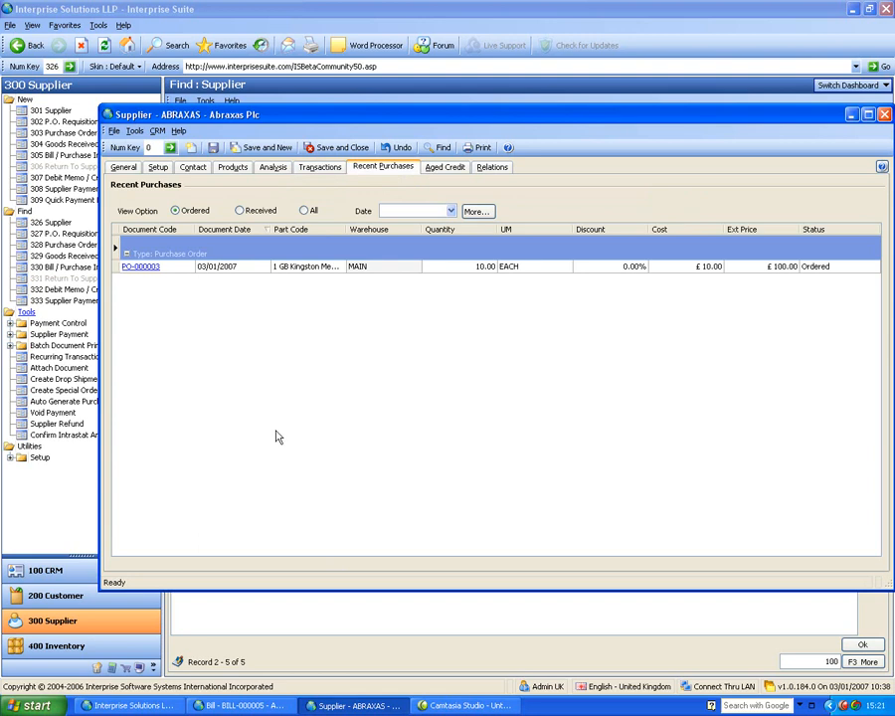
Step: Show Abraxas Plc's aged credit
left_click(435, 171)
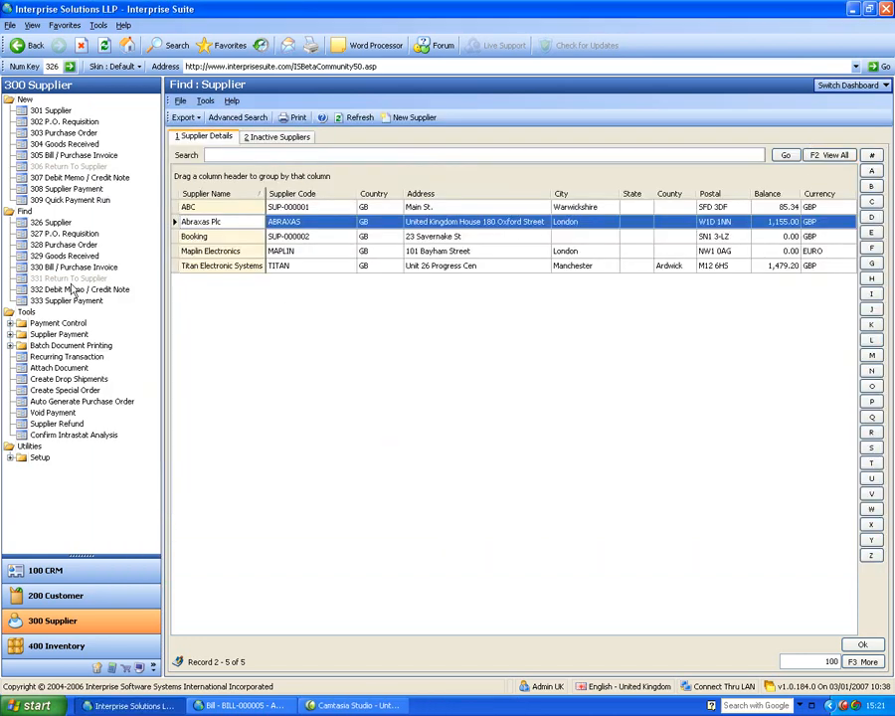
Step: View Overall Aged Creditors aged by Document Date in 14-day brackets, then close it
left_click(10, 324)
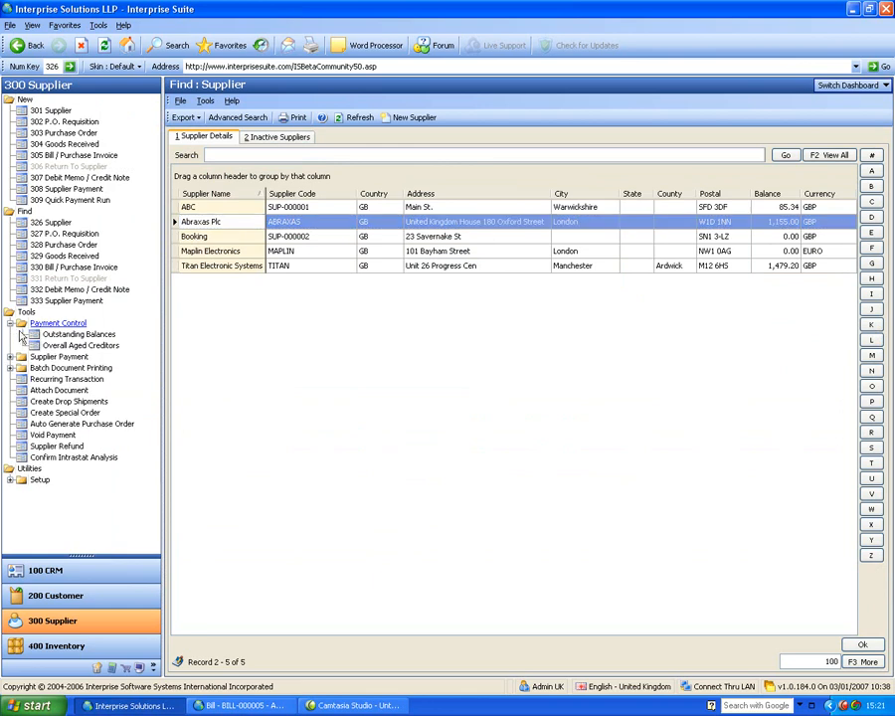
left_click(83, 344)
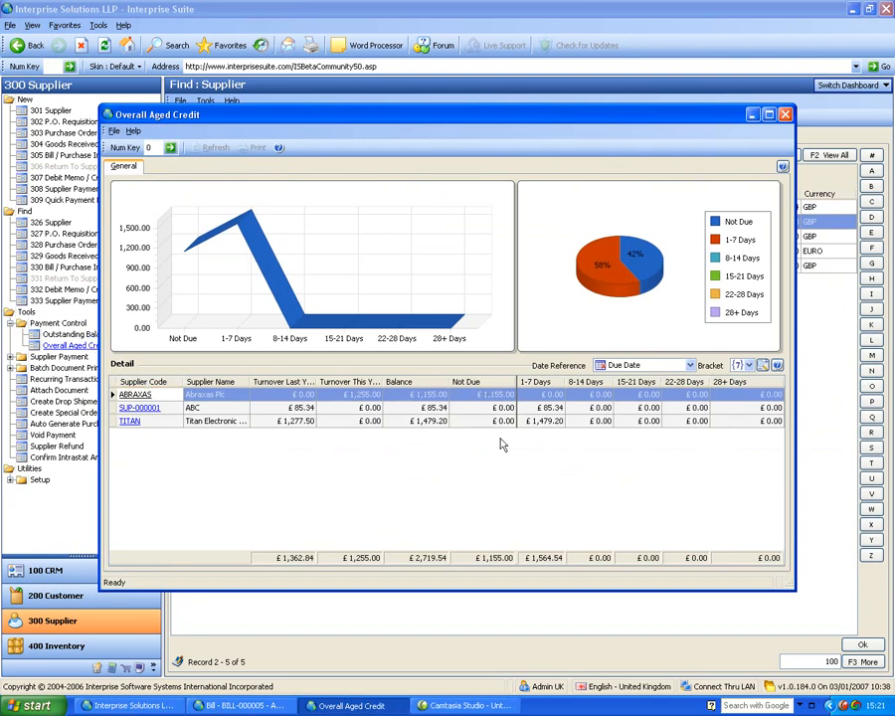
left_click(689, 365)
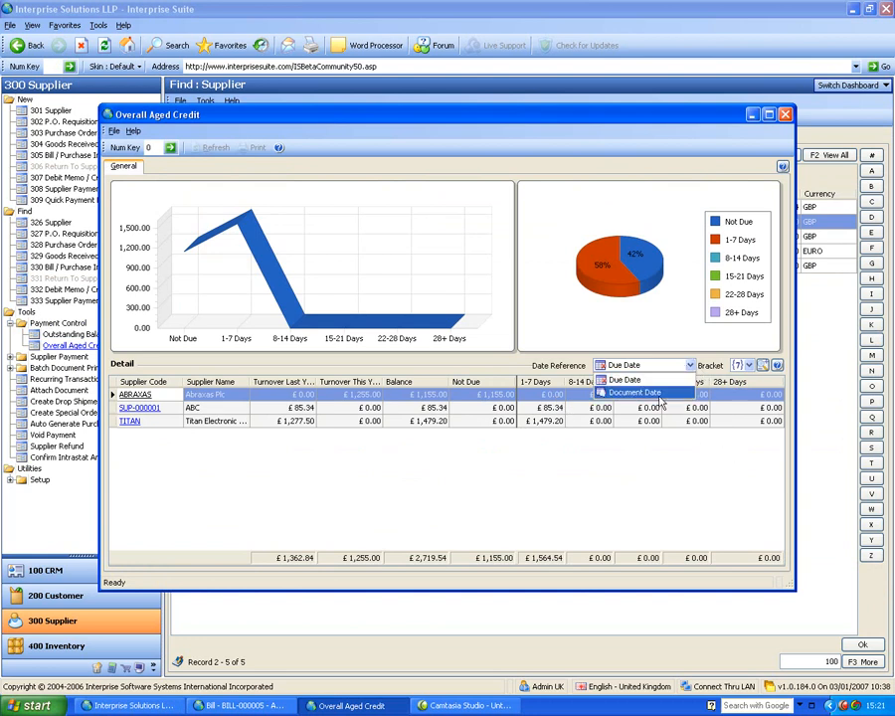
left_click(676, 388)
left_click(739, 367)
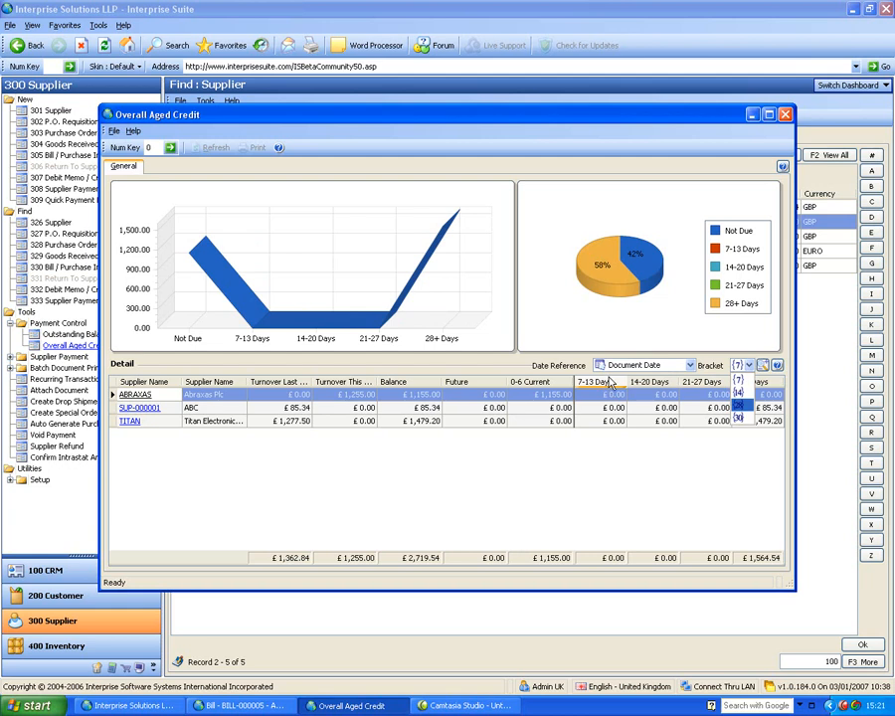
left_click(741, 401)
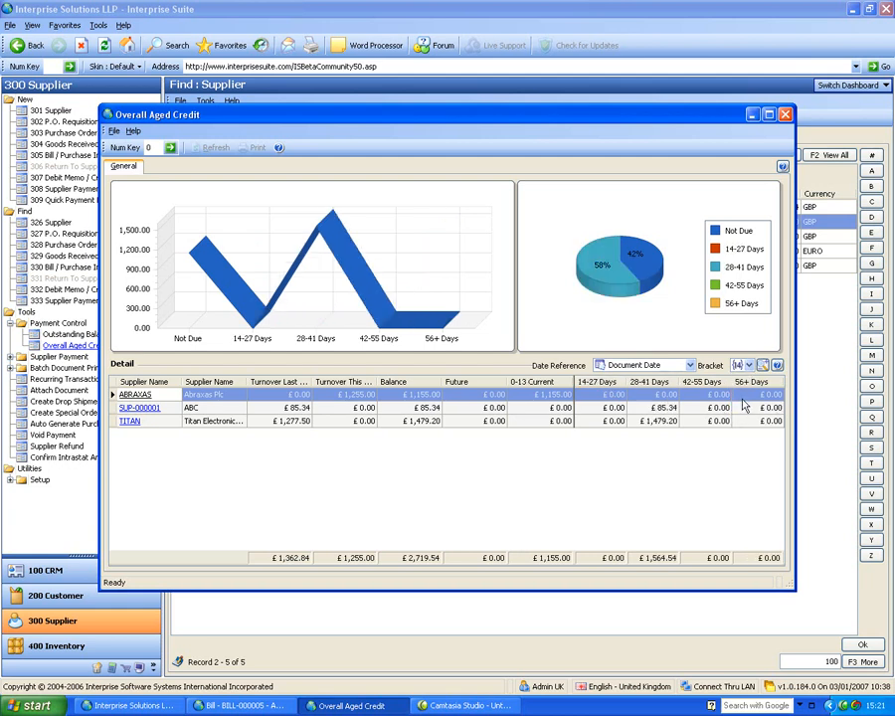
left_click(785, 115)
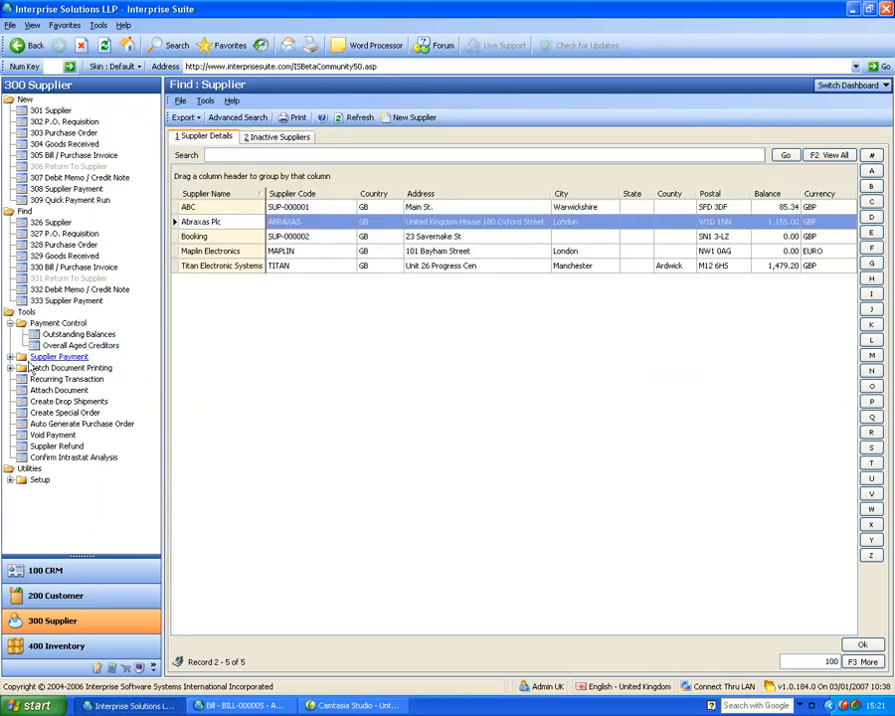
Step: Start a Create Payment Run for Bank Account 1 in GBP across all suppliers
left_click(10, 323)
left_click(9, 336)
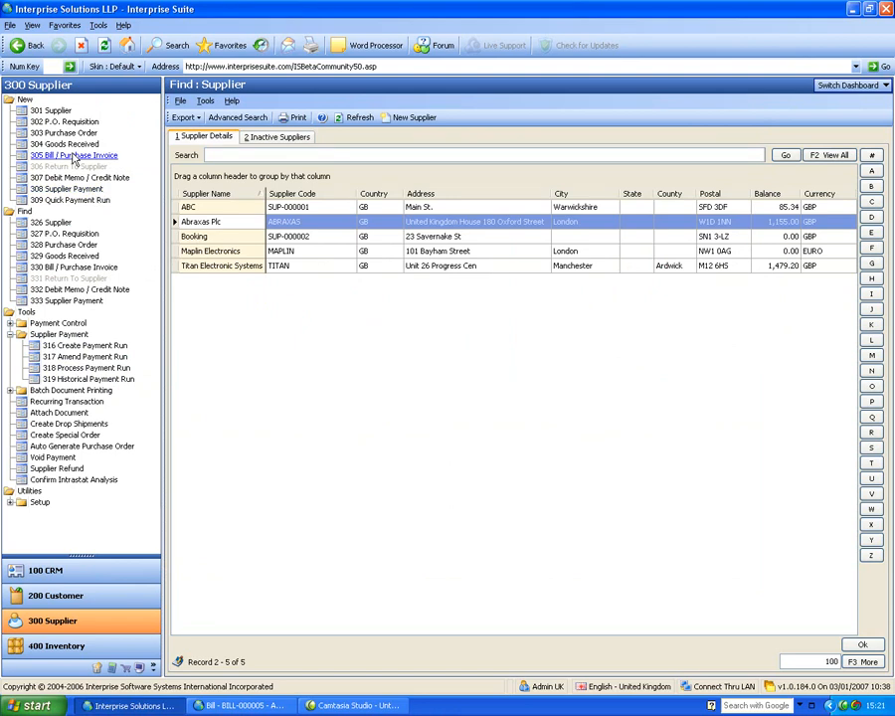
left_click(93, 345)
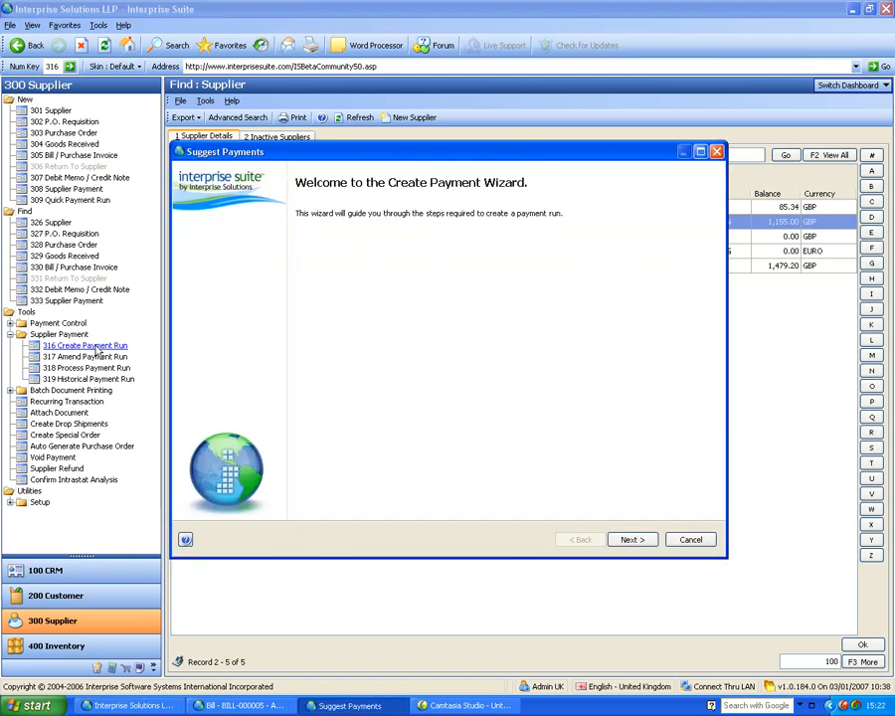
left_click(649, 544)
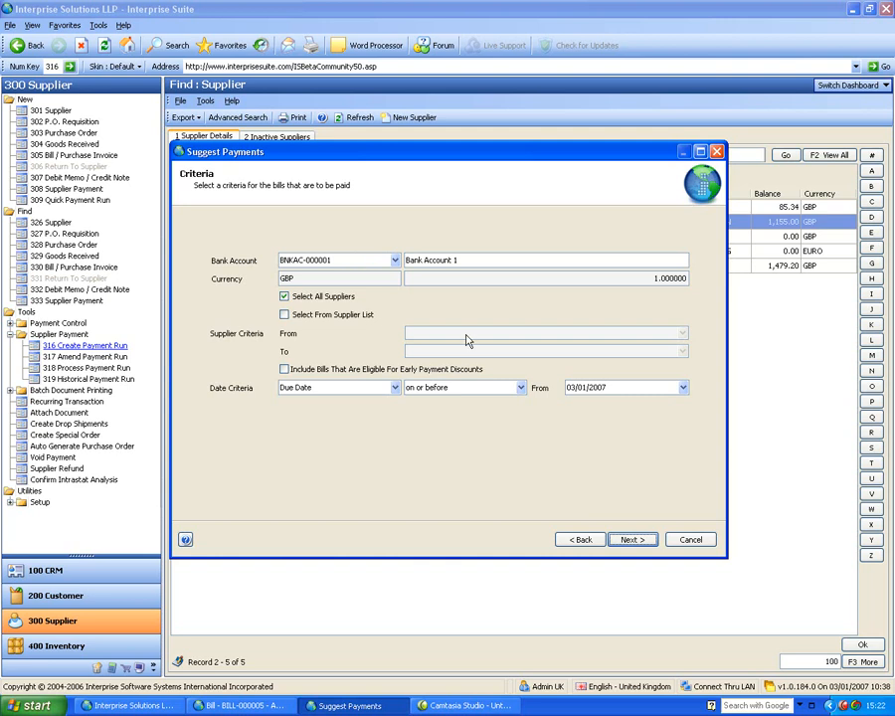
left_click(641, 539)
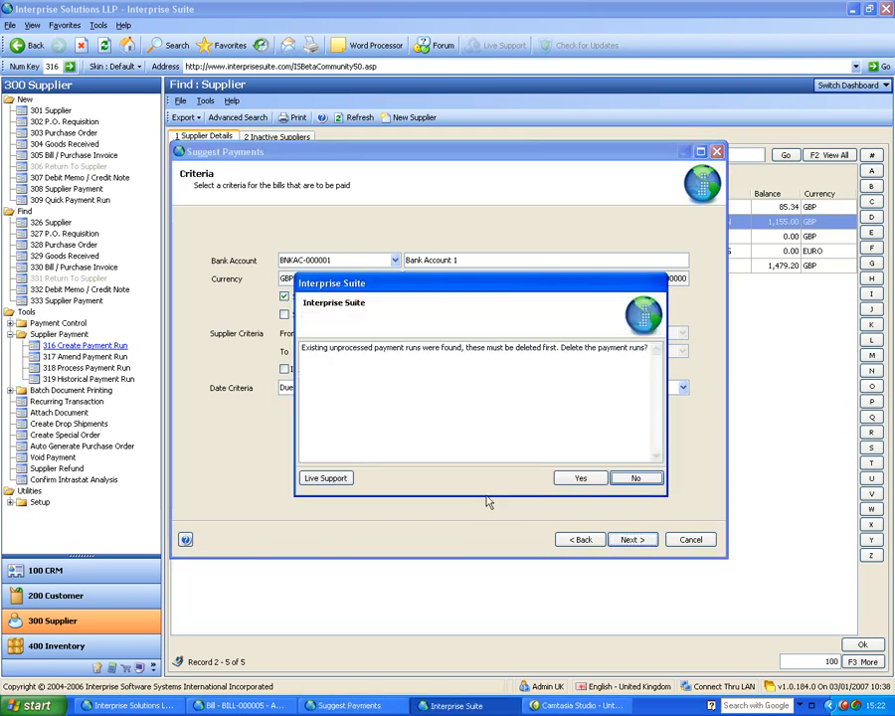
Step: Delete existing unprocessed payment runs, widen the wizard and close the leftover BILL-000005 window
left_click(582, 479)
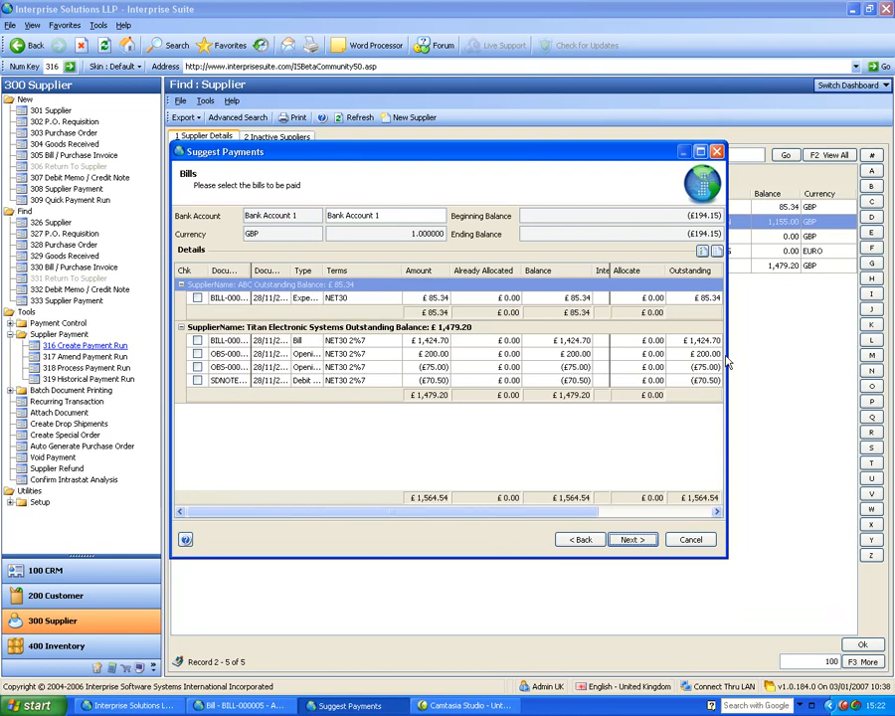
left_click_drag(727, 352, 882, 316)
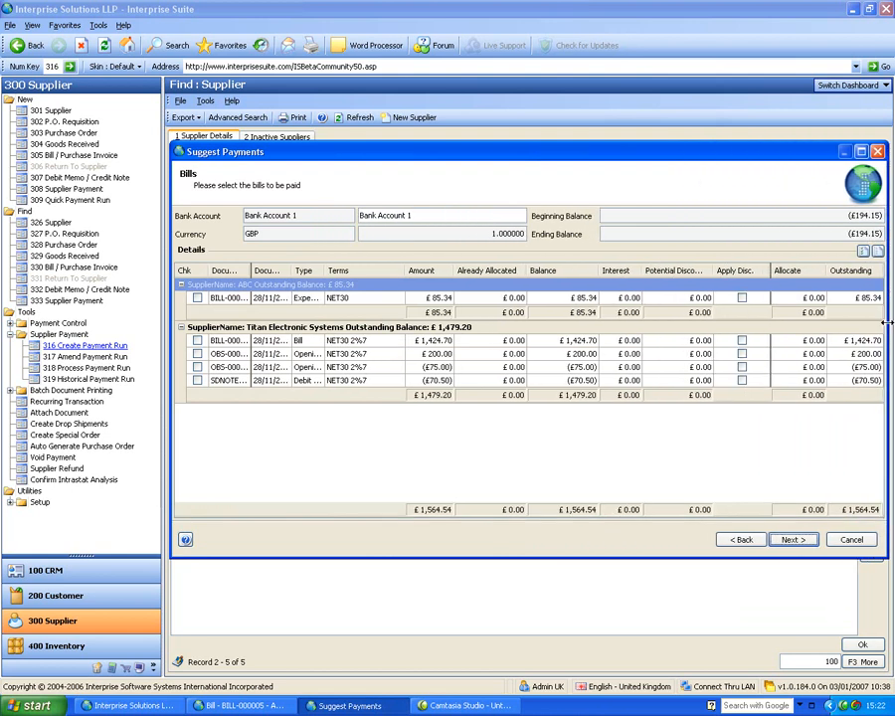
left_click(173, 310)
left_click(238, 705)
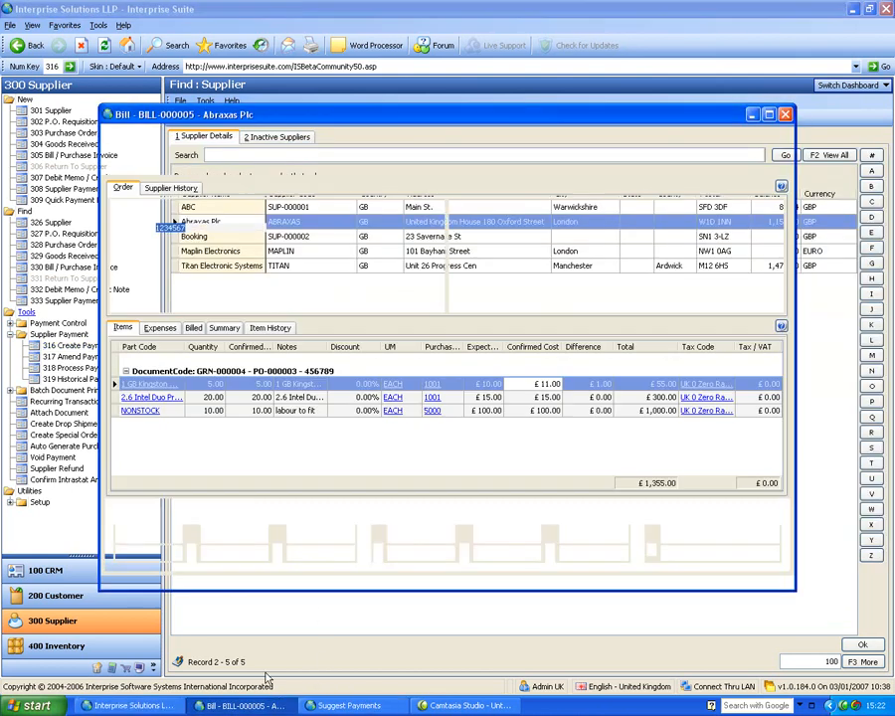
left_click(398, 708)
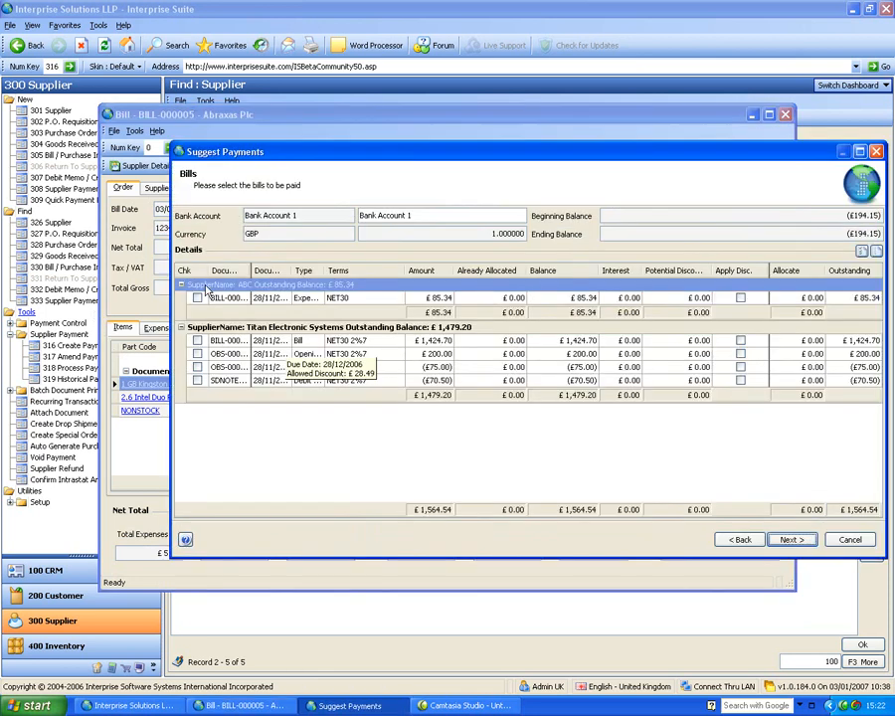
left_click_drag(149, 253, 17, 254)
left_click(786, 115)
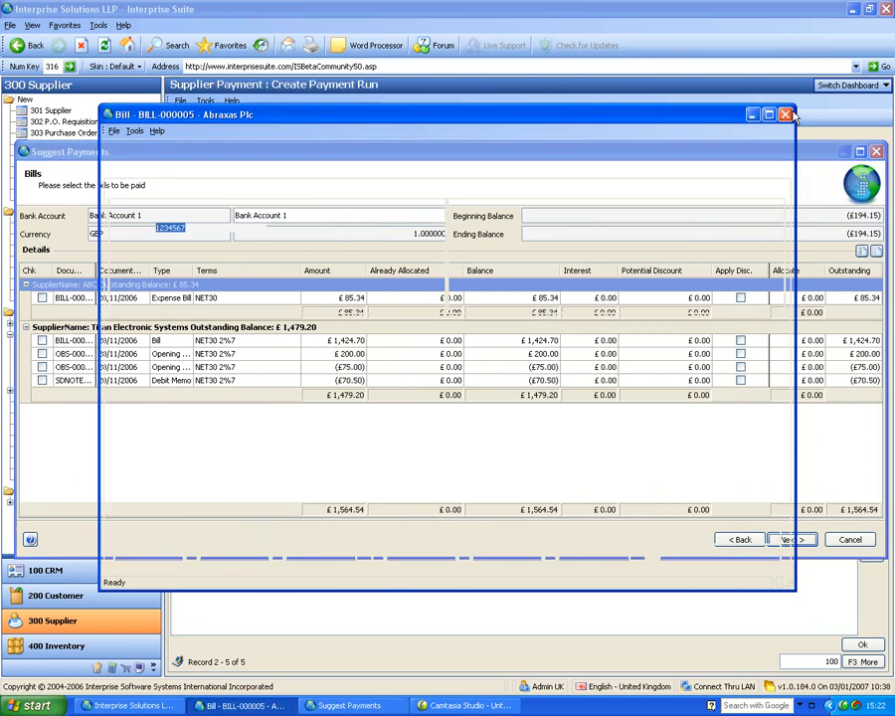
left_click(239, 705)
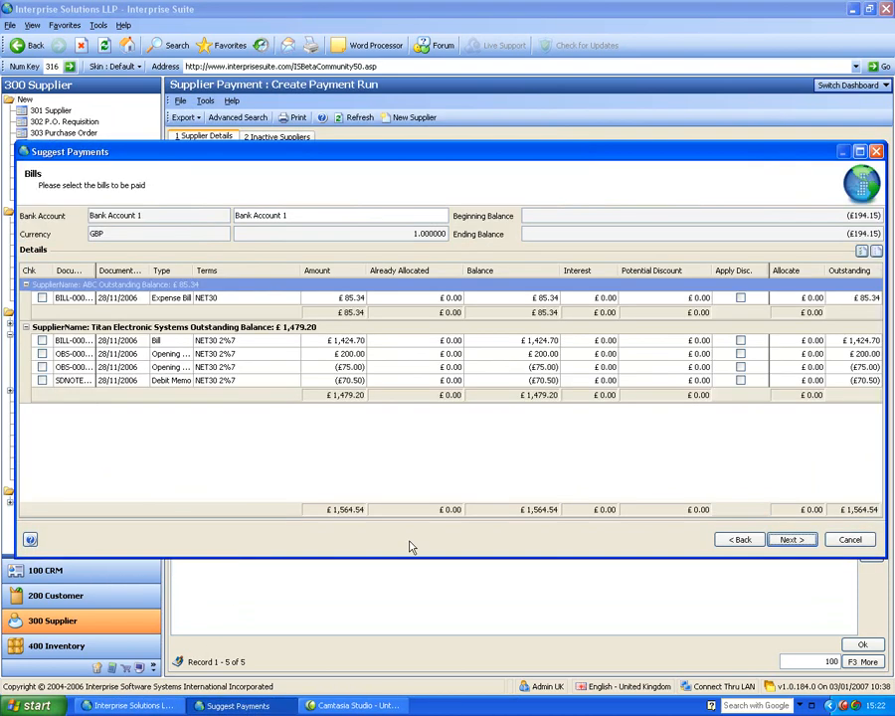
Step: Select ABC's £85.34 bill and Titan's £1,424.70 and £200.00 items, applying the £200 discount
left_click(42, 298)
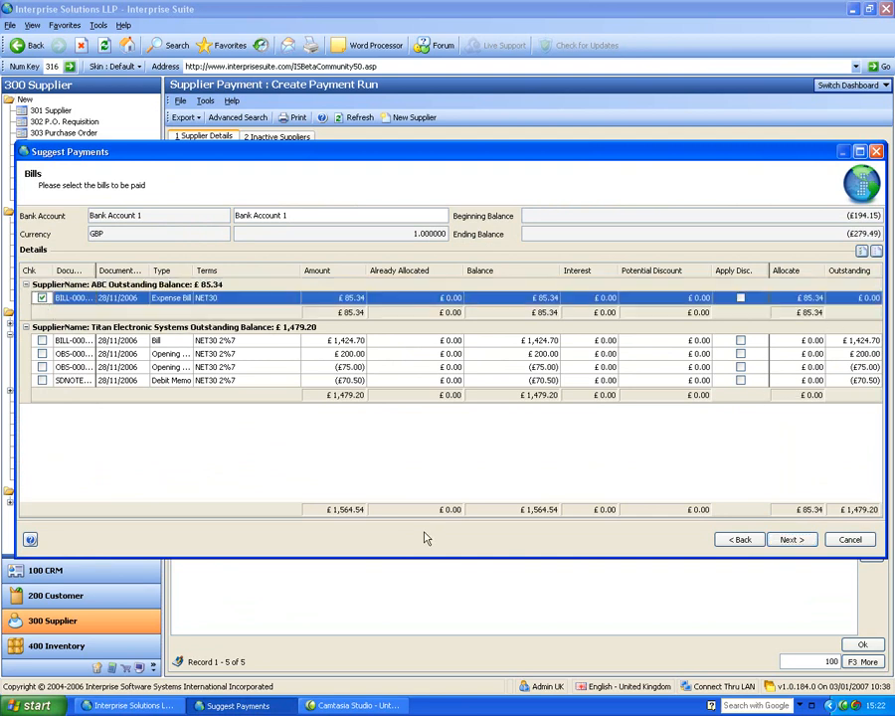
left_click(41, 341)
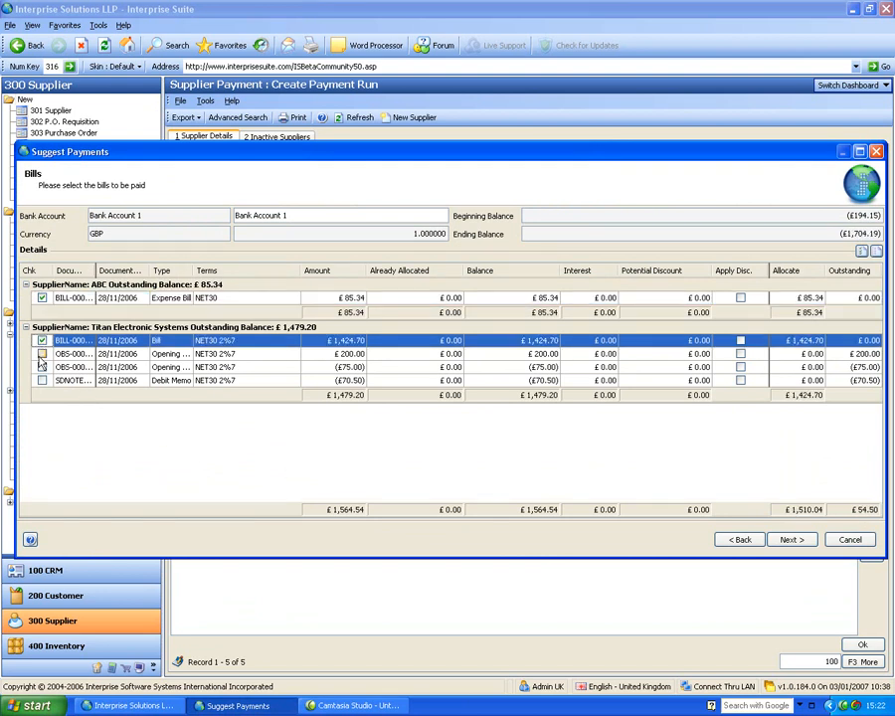
left_click(42, 354)
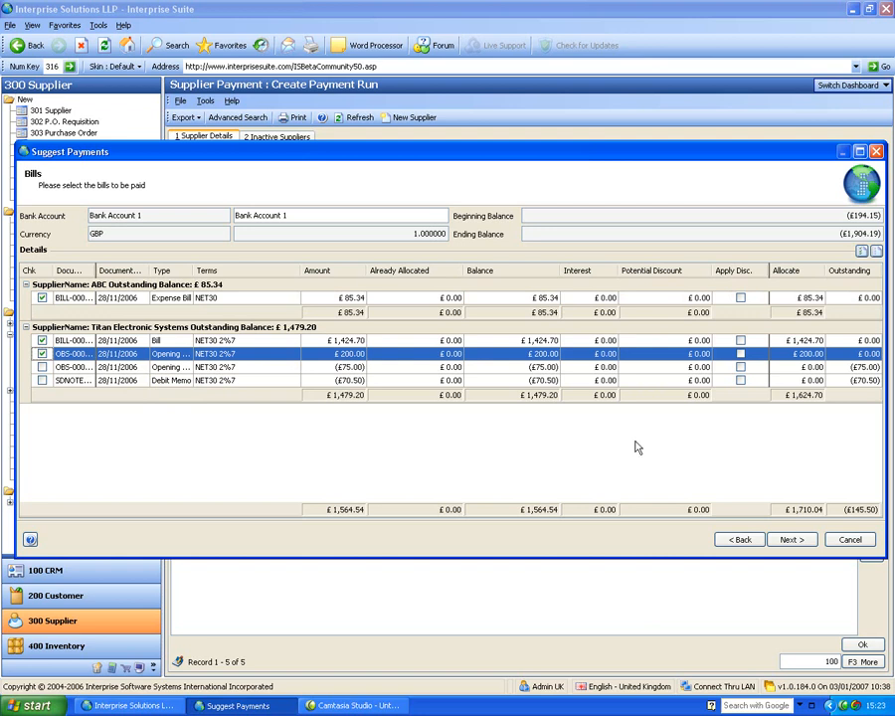
left_click(740, 353)
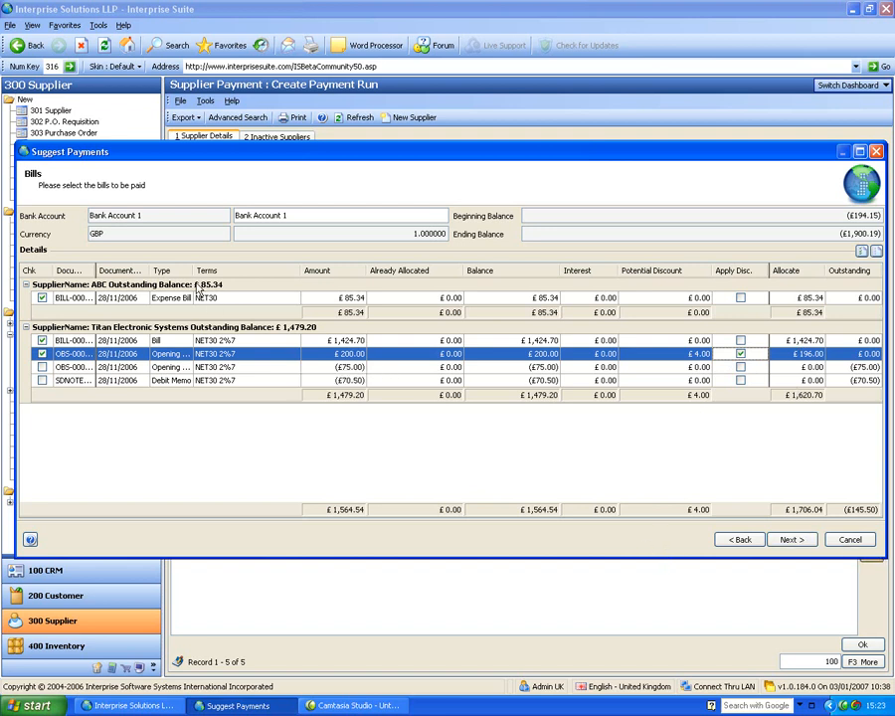
Step: Complete the payment run wizard and bring up the suggested payments for amending
left_click(792, 539)
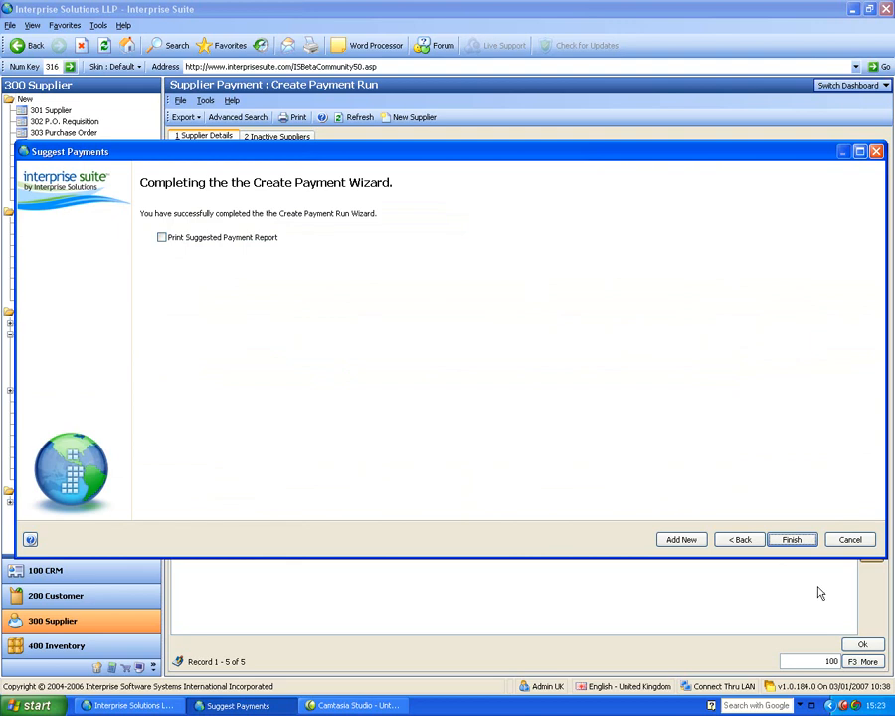
left_click(792, 539)
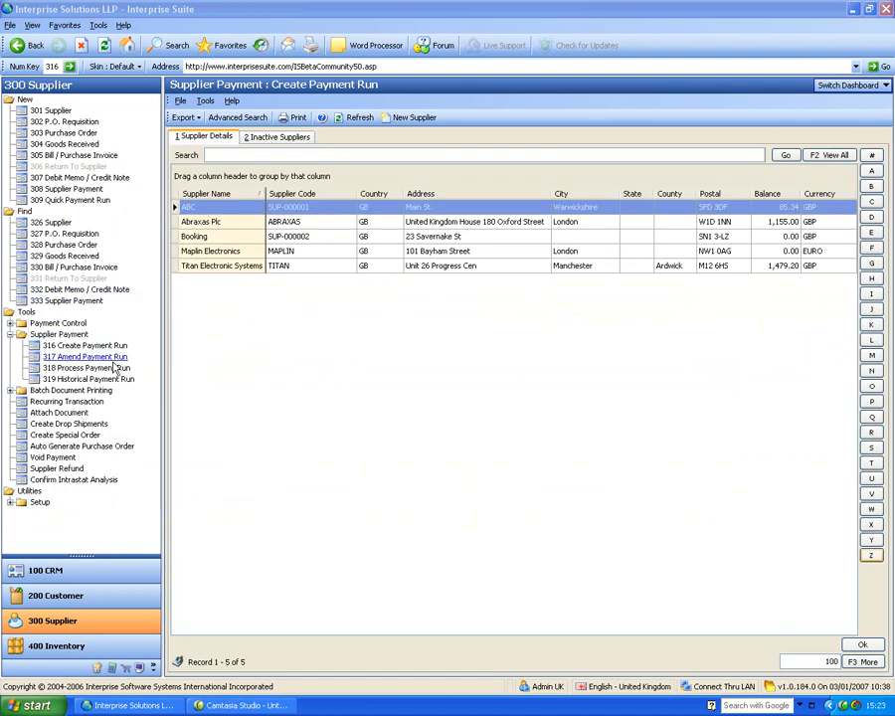
left_click(114, 358)
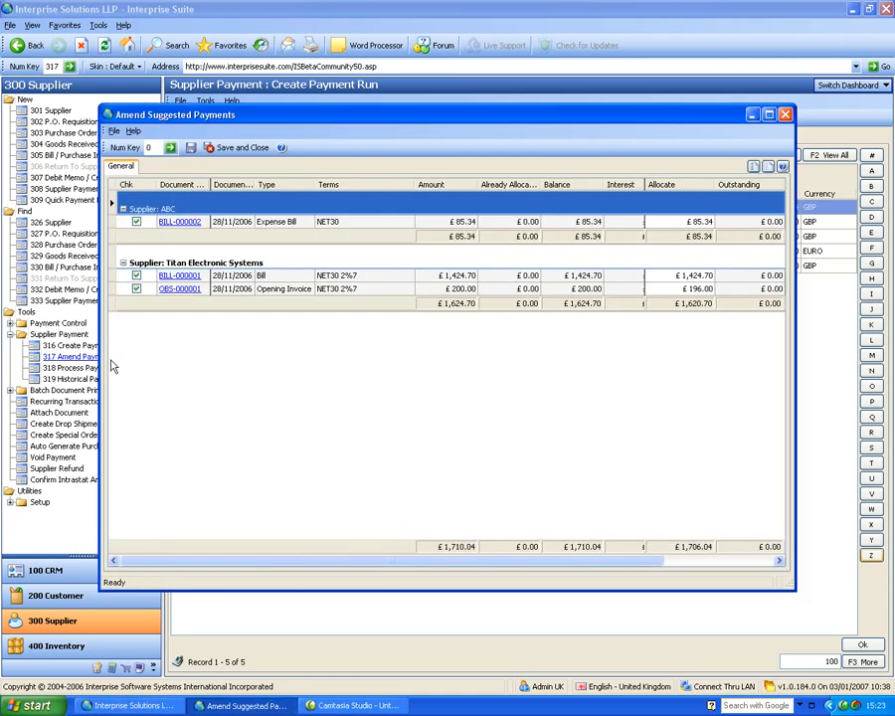
Step: Process Titan's £1,620.70 payment PAY-000005 with starting cheque number 5
left_click(785, 115)
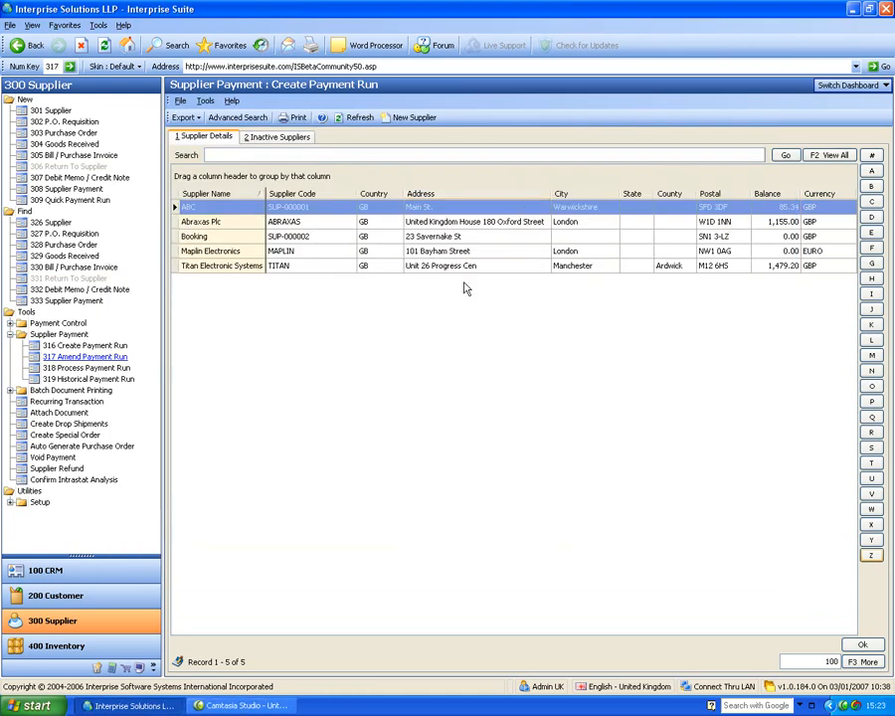
left_click(103, 368)
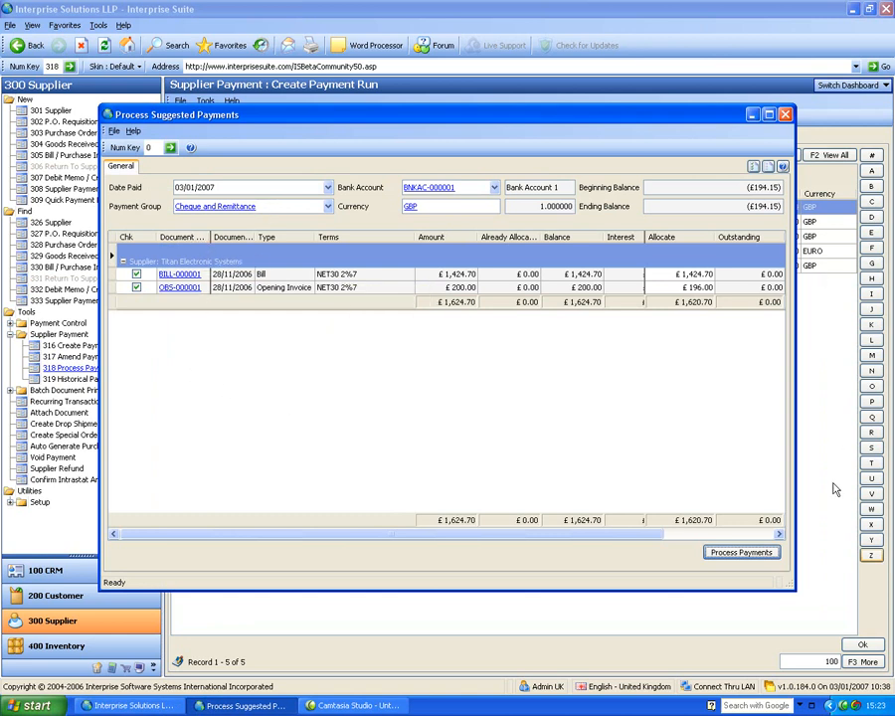
left_click(756, 553)
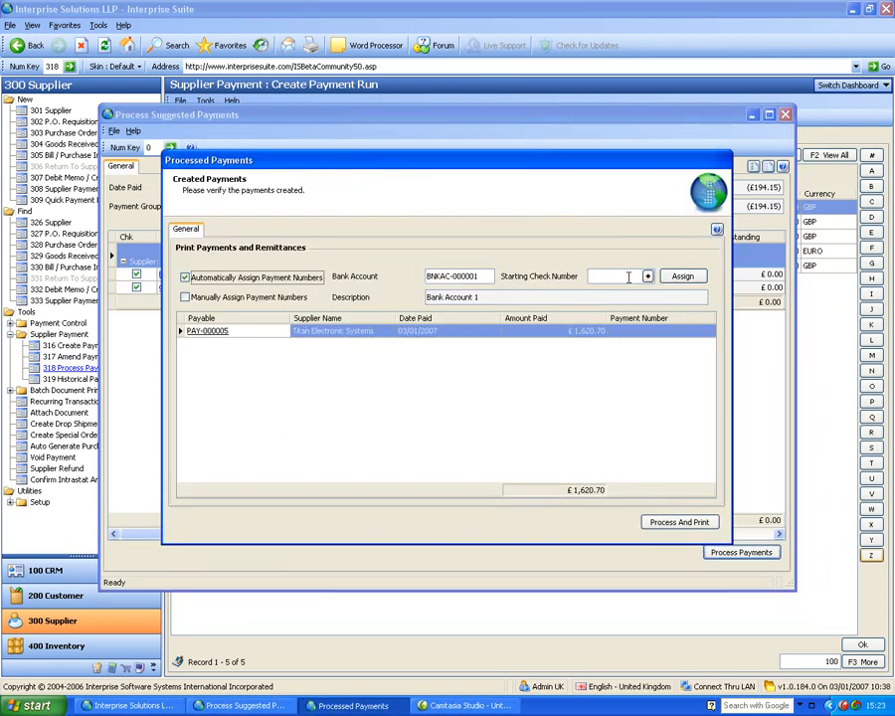
left_click(648, 279)
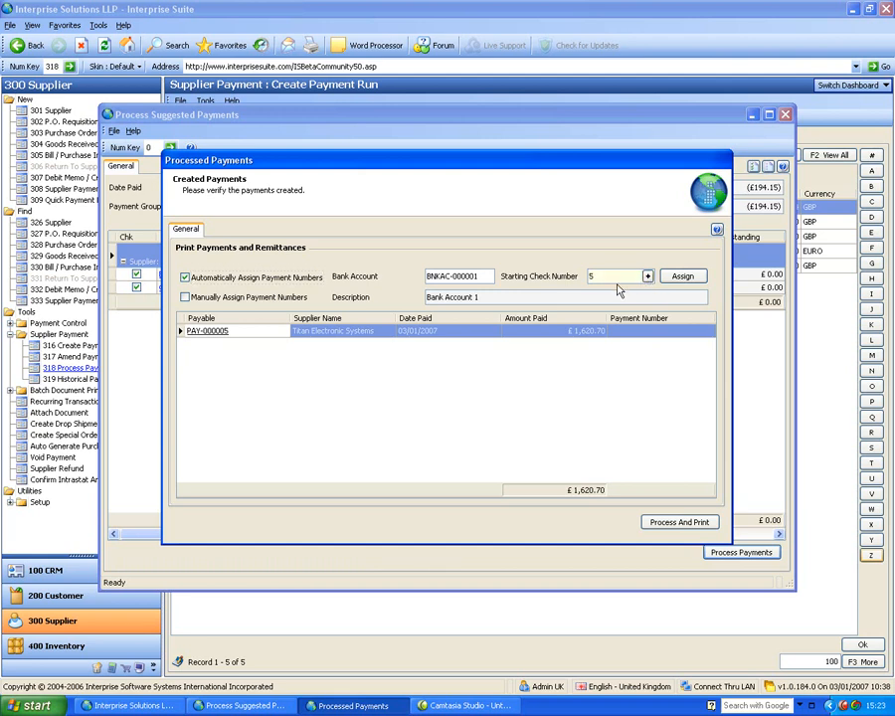
left_click(685, 276)
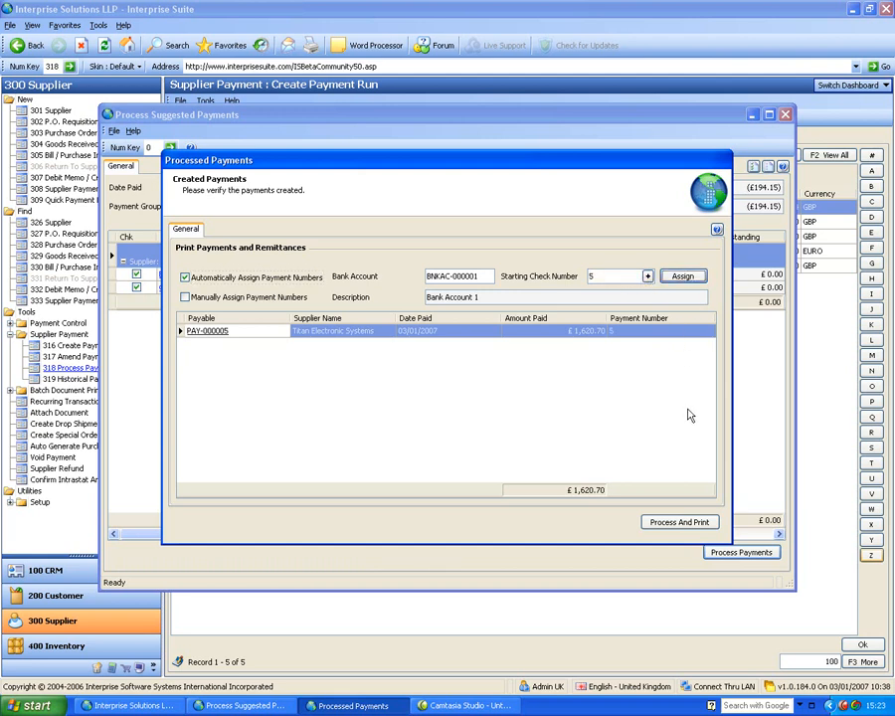
left_click(699, 520)
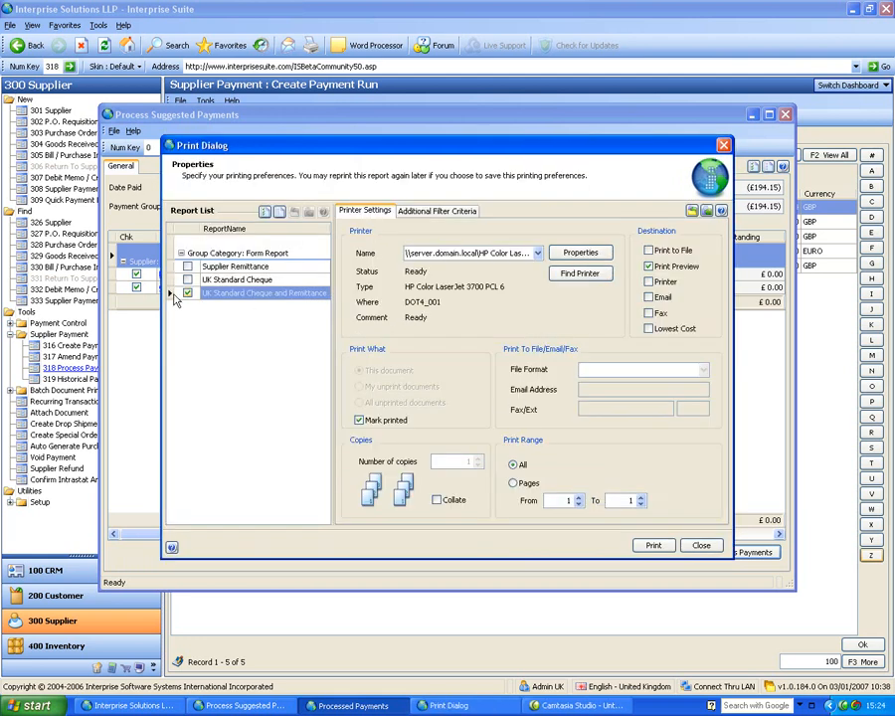
Step: Preview the UK Standard Cheque and Remittance for PAY-000005 and confirm it printed correctly
left_click(646, 547)
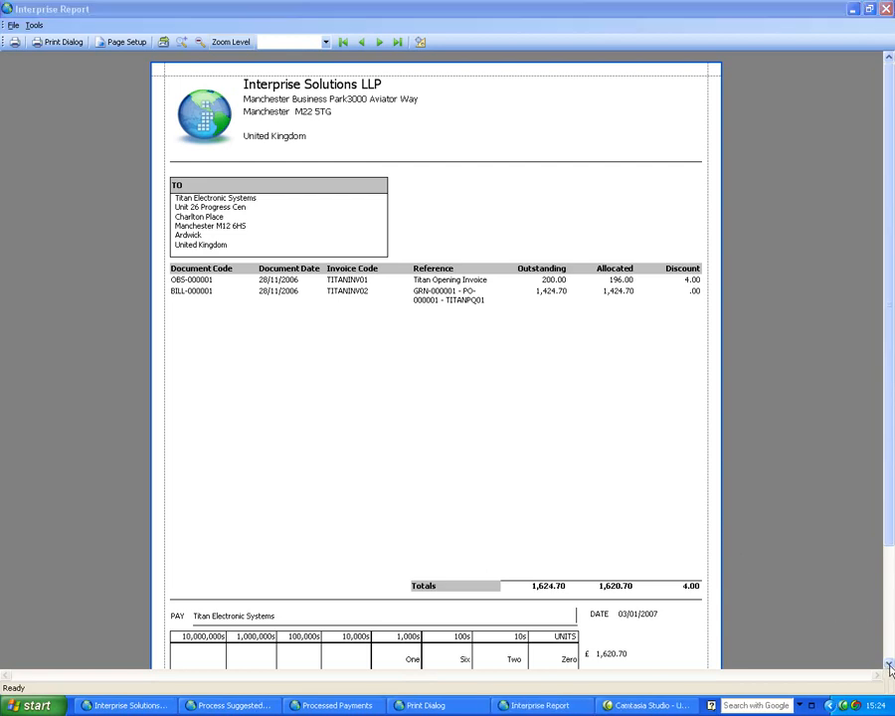
scroll(597, 557, "down", 3)
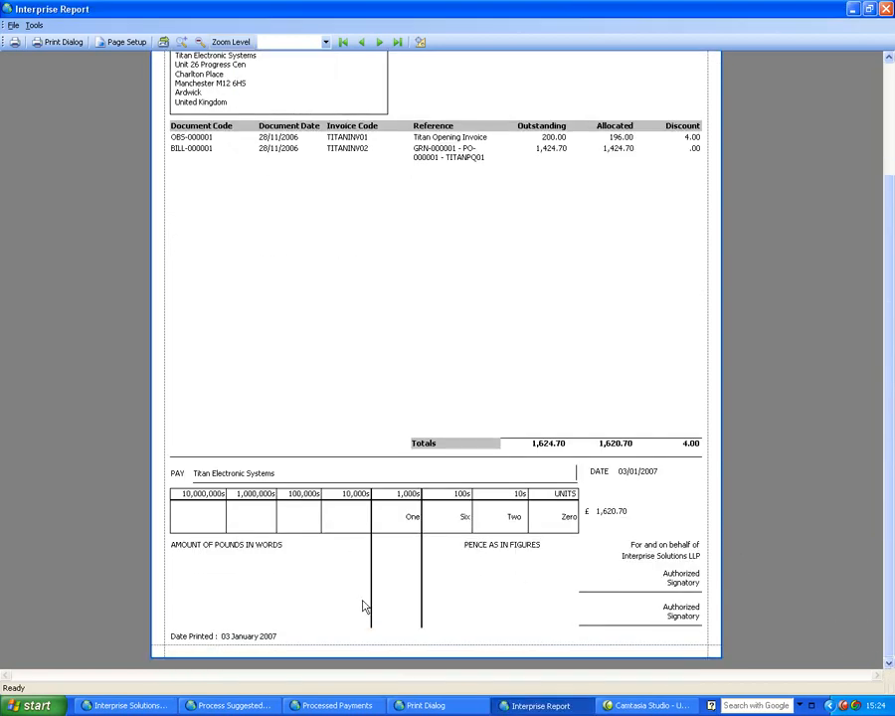
left_click(890, 69)
left_click(885, 8)
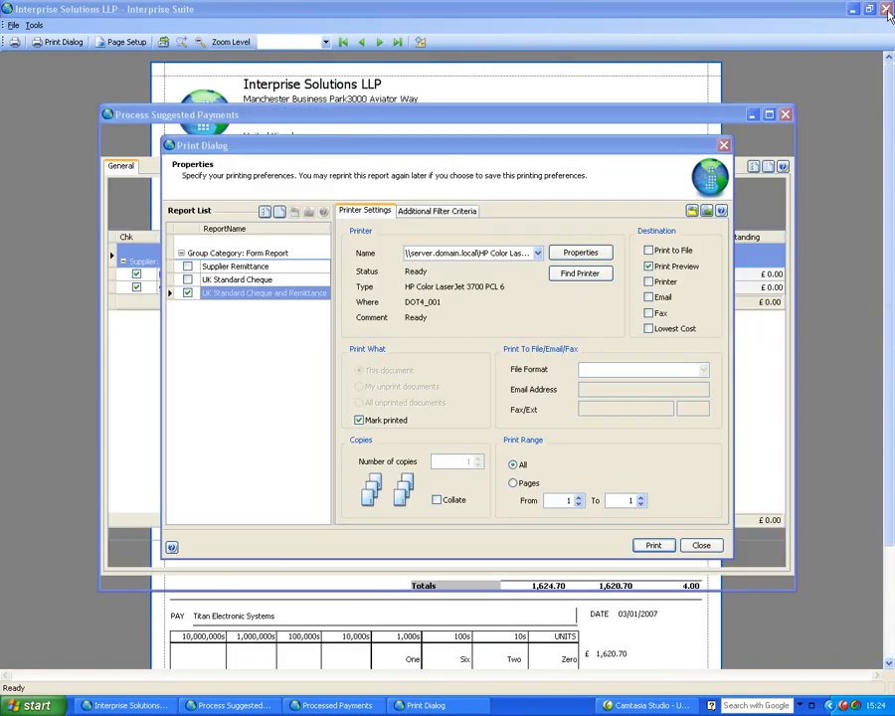
left_click(701, 547)
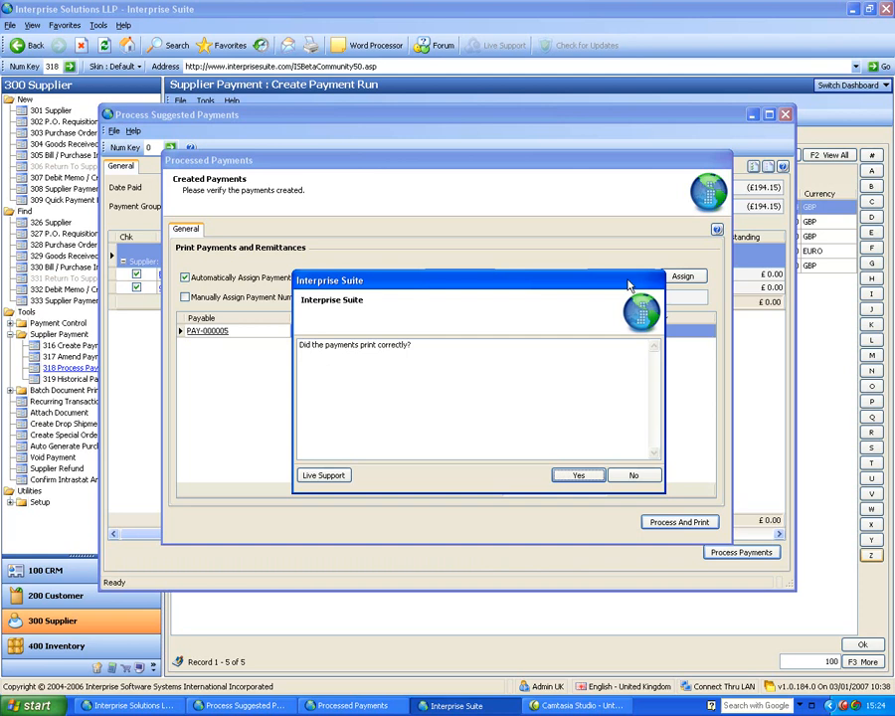
left_click(576, 475)
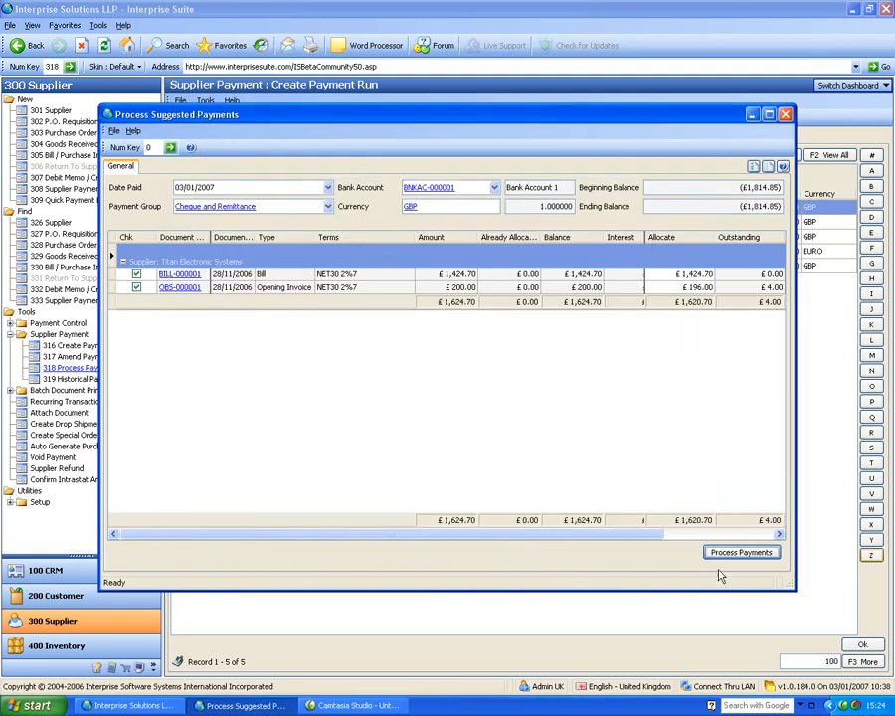
Step: Reopen Process Payment Run and set the payment group to Cheque Only
left_click(784, 113)
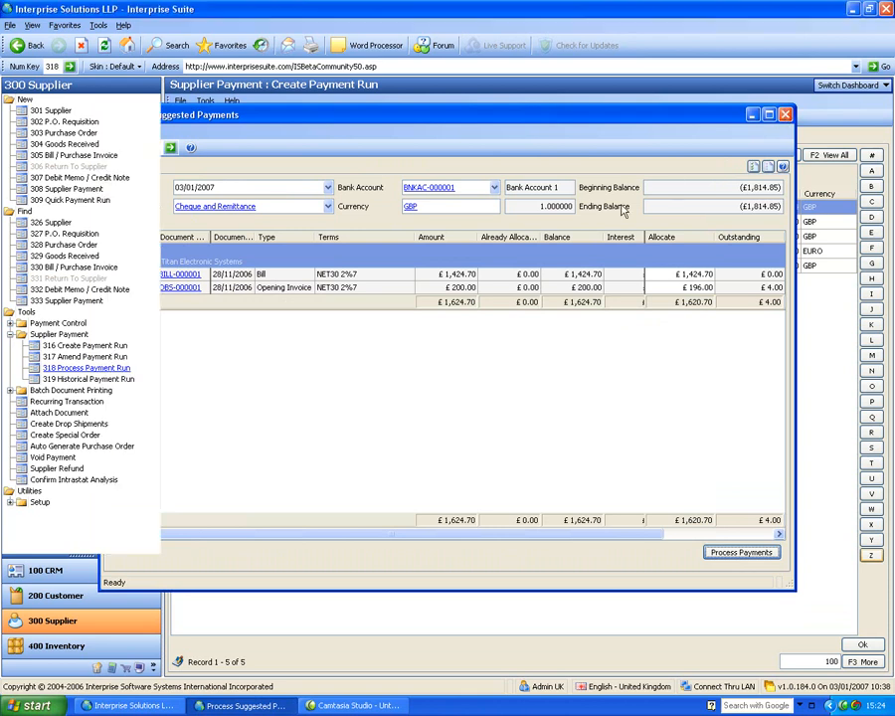
left_click(90, 368)
left_click(326, 206)
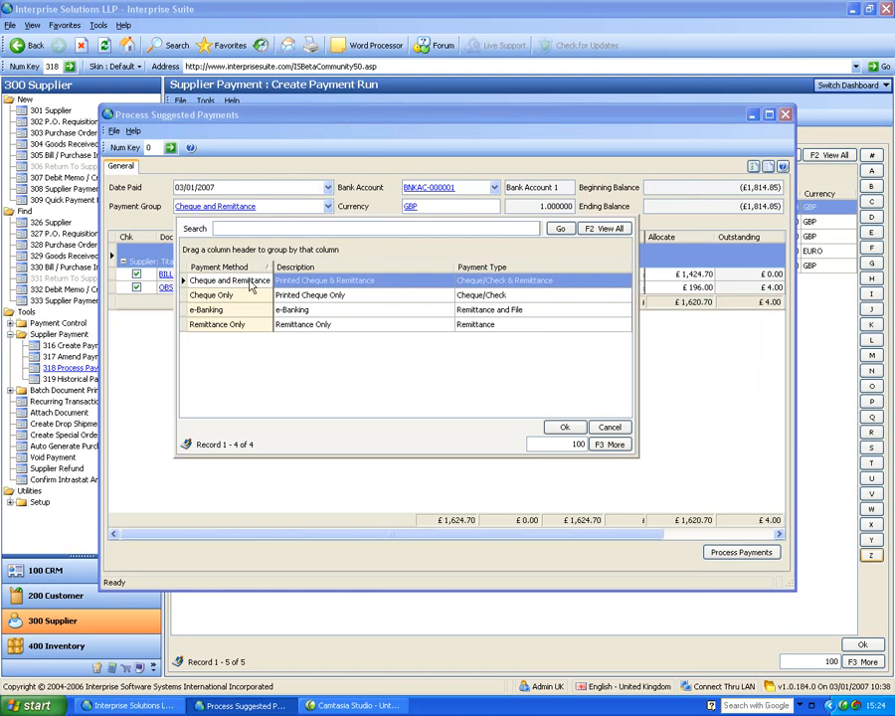
left_click(240, 312)
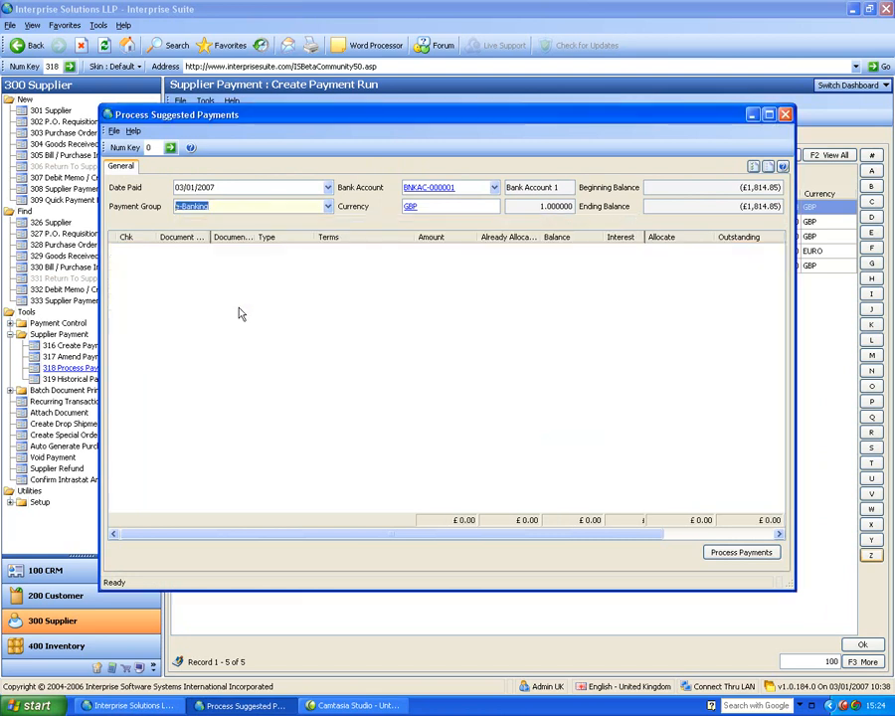
left_click(326, 206)
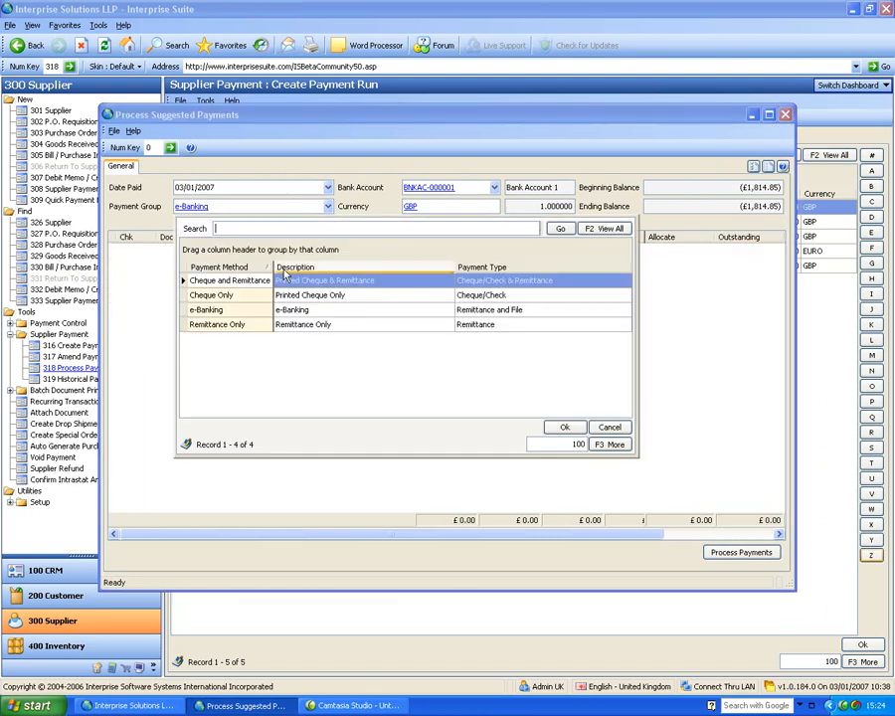
left_click(237, 325)
left_click(328, 207)
left_click(183, 297)
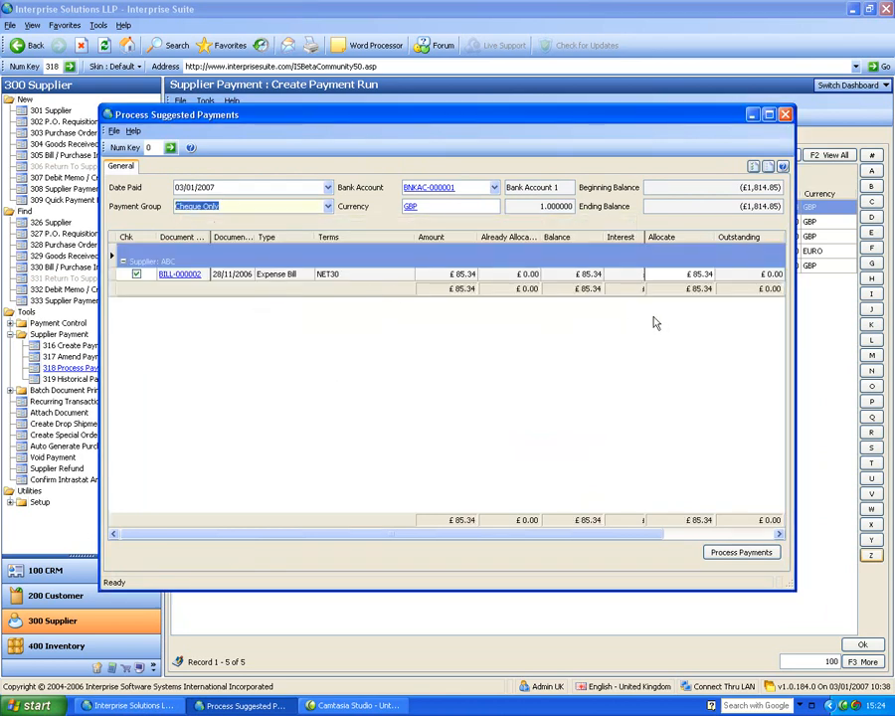
Step: Process ABC's £85.34 payment PAY-000006 with cheque number 6 and confirm printing
left_click(771, 555)
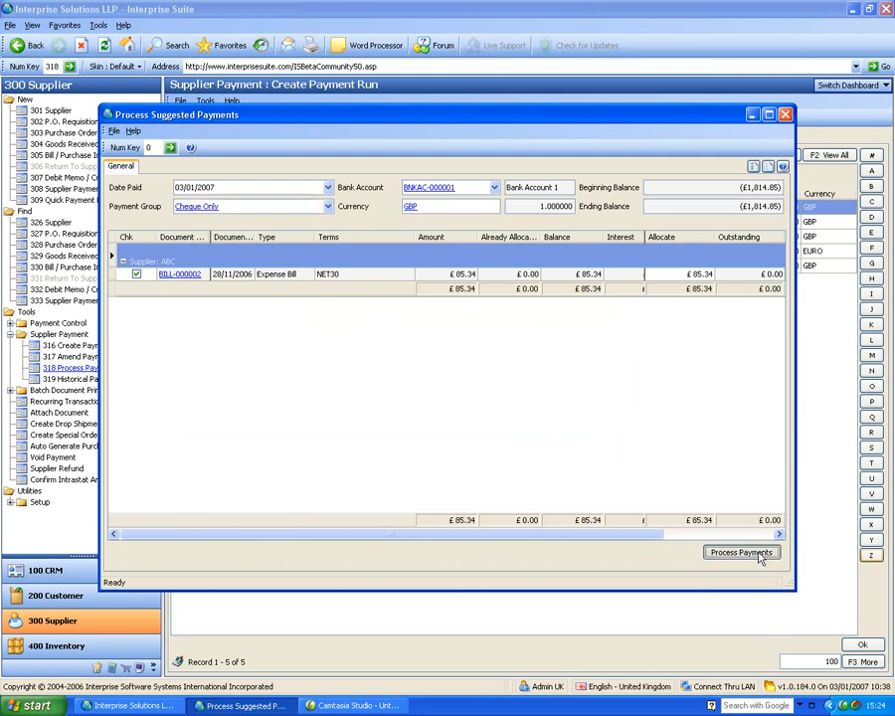
left_click(648, 277)
left_click(679, 278)
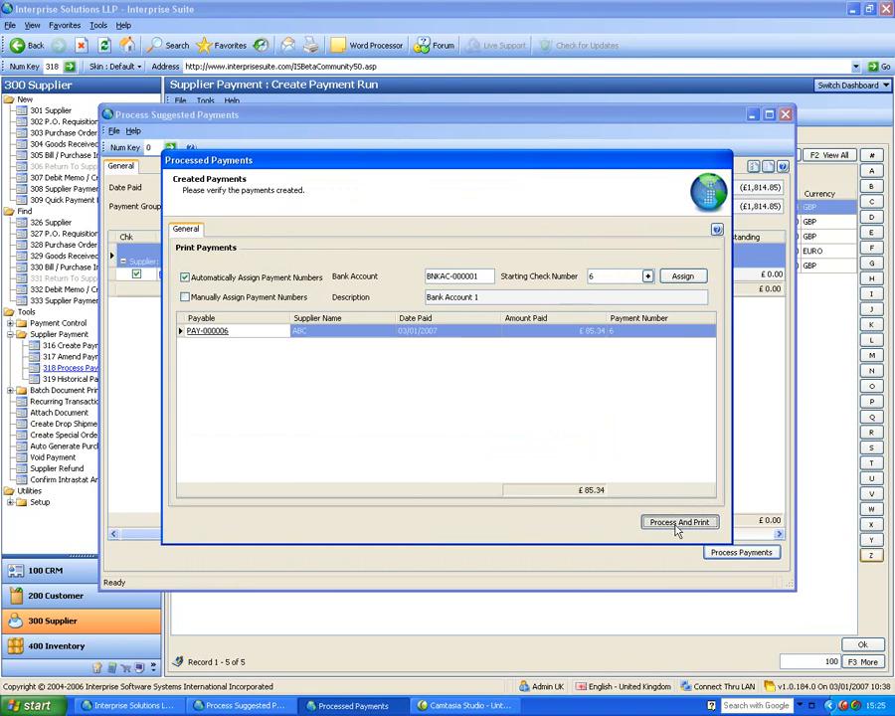
left_click(679, 523)
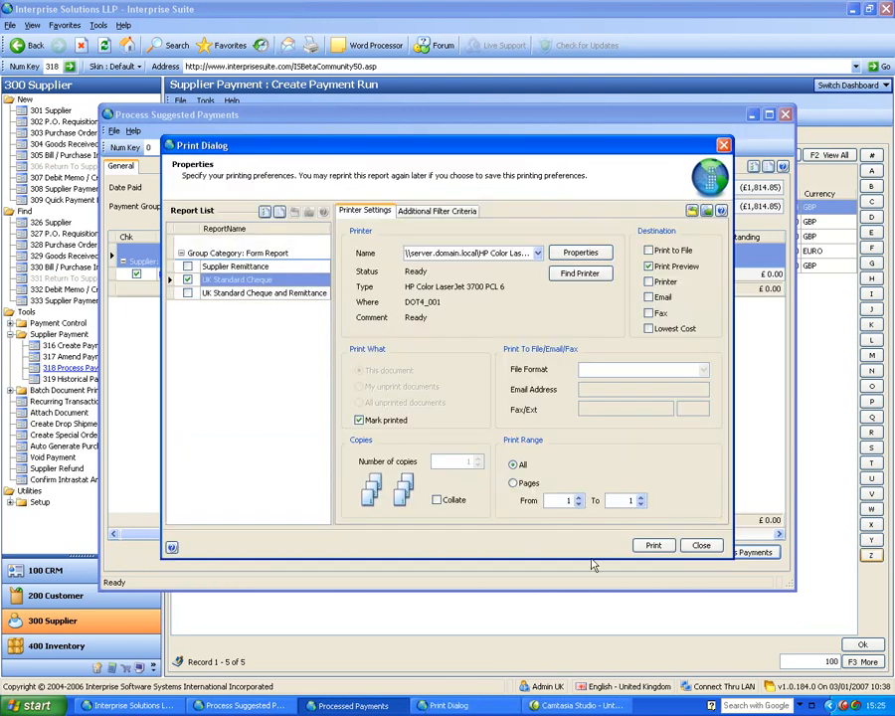
left_click(701, 545)
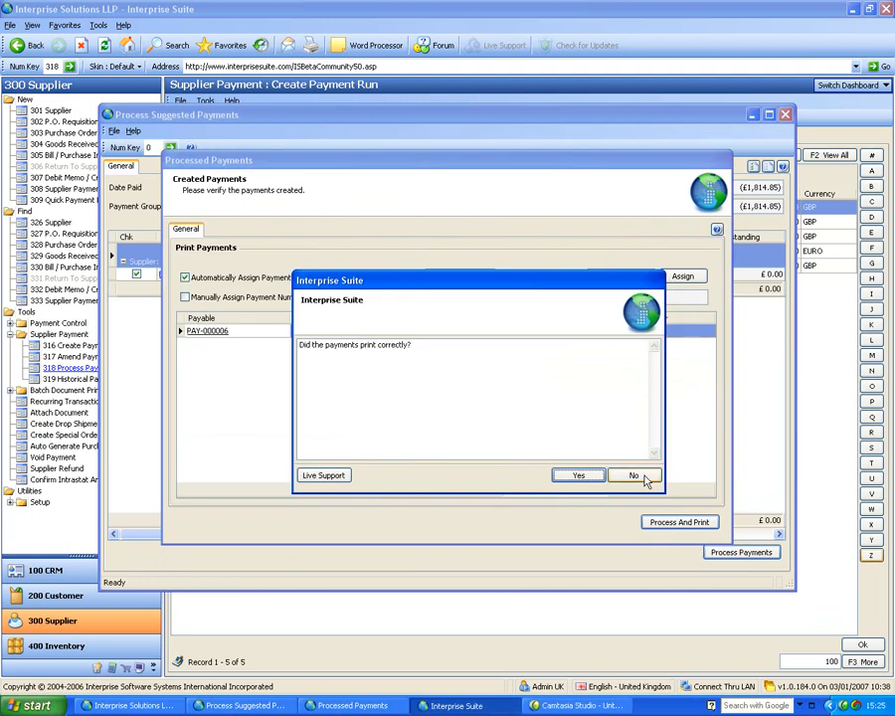
left_click(641, 475)
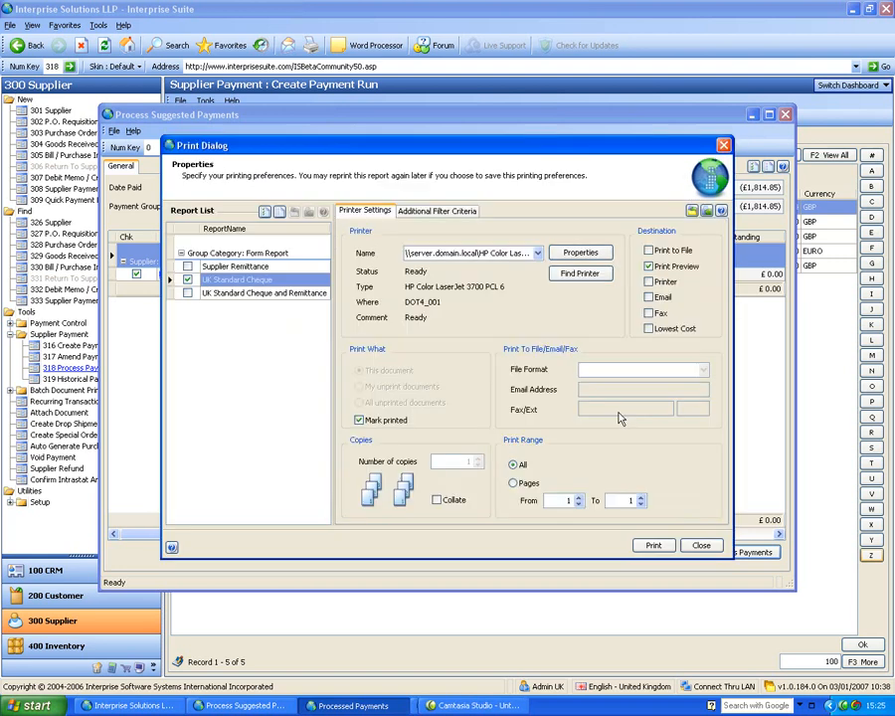
left_click(698, 545)
left_click(571, 472)
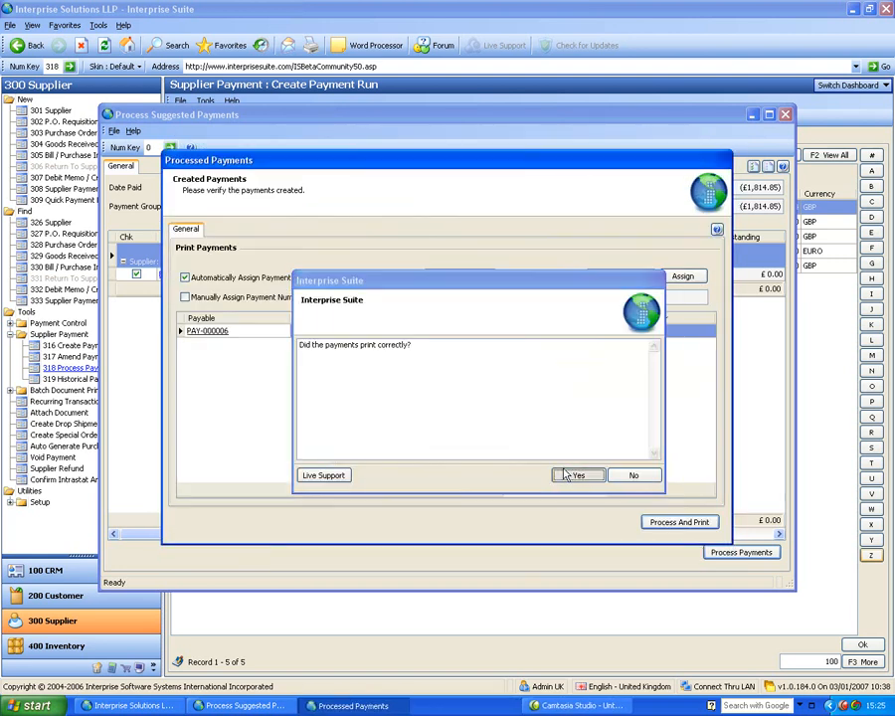
left_click(786, 114)
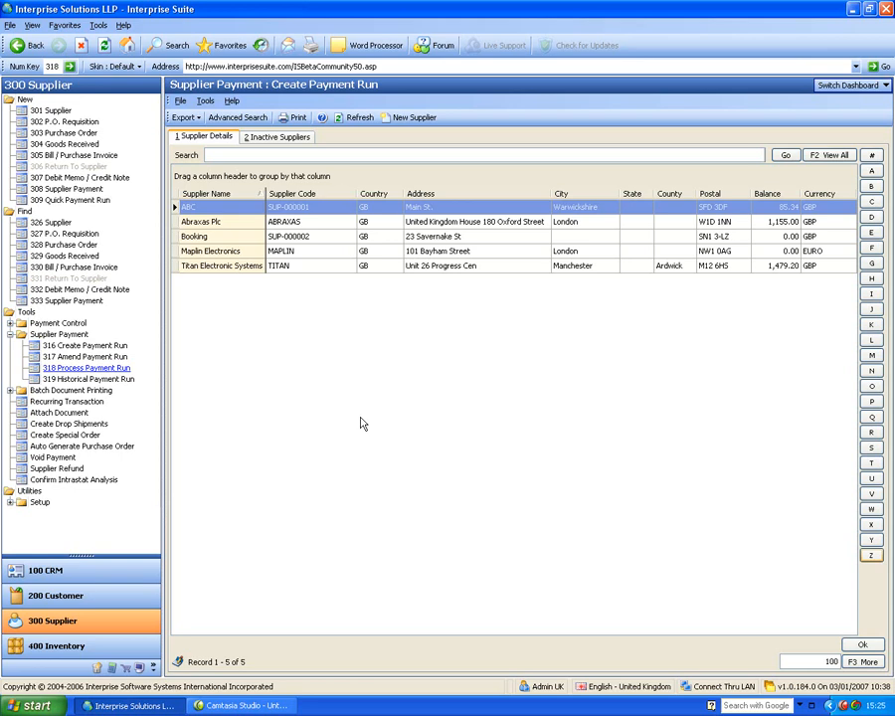
Step: In Banking setup, open Bank Account 1's e-Banking settings and set the export file to 'BANK'
left_click(100, 668)
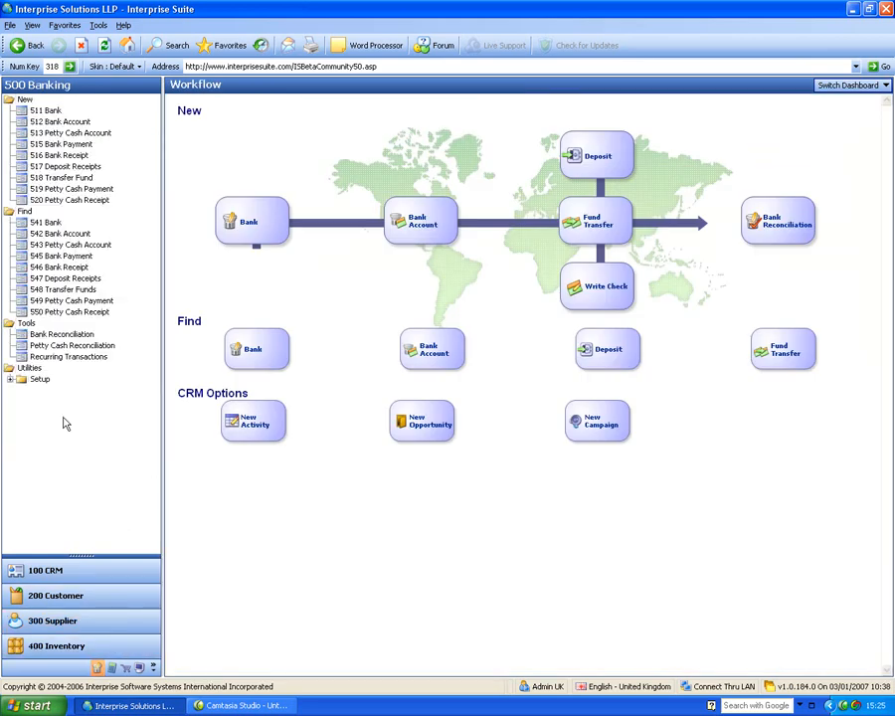
left_click(12, 379)
left_click(57, 401)
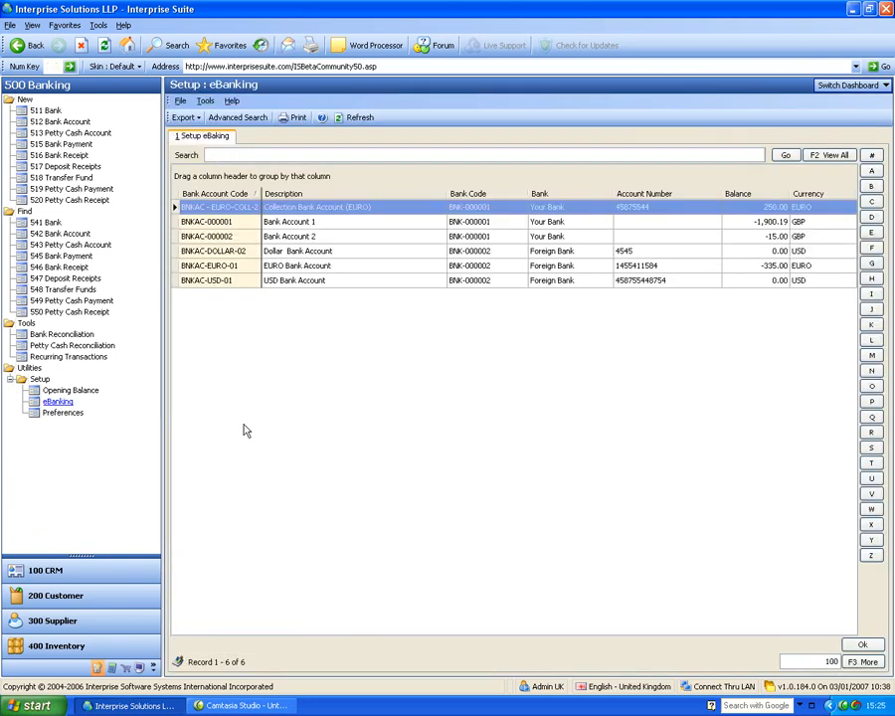
left_click(244, 225)
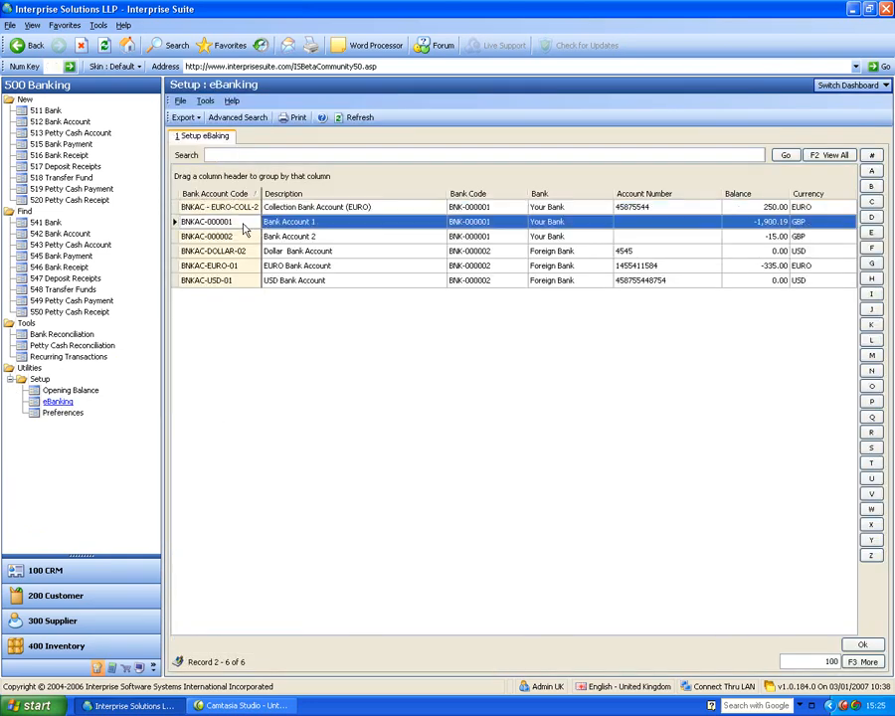
double_click(243, 223)
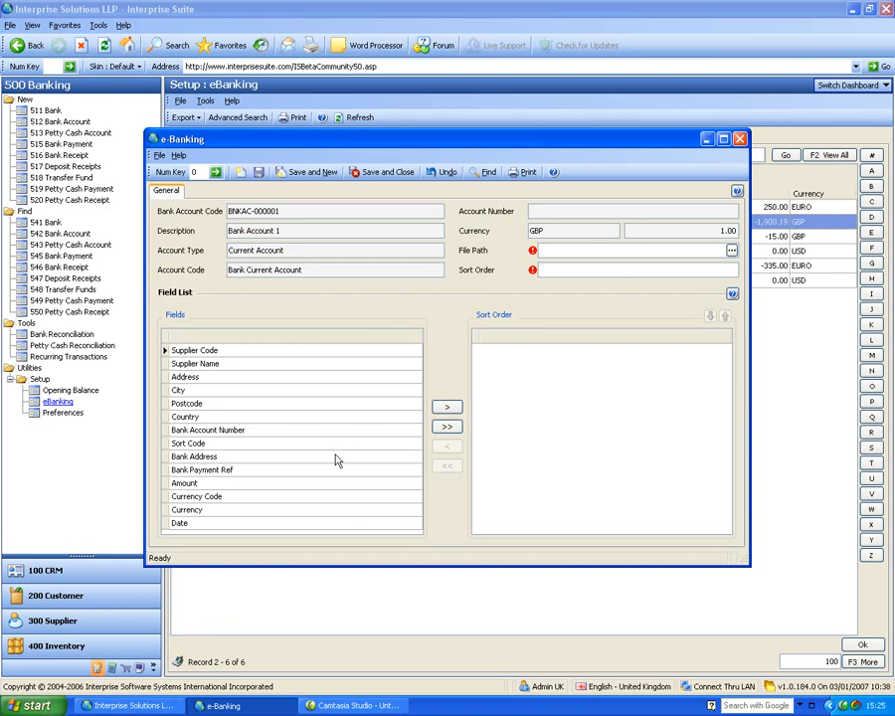
left_click(732, 250)
type("BANKPAYMENTS")
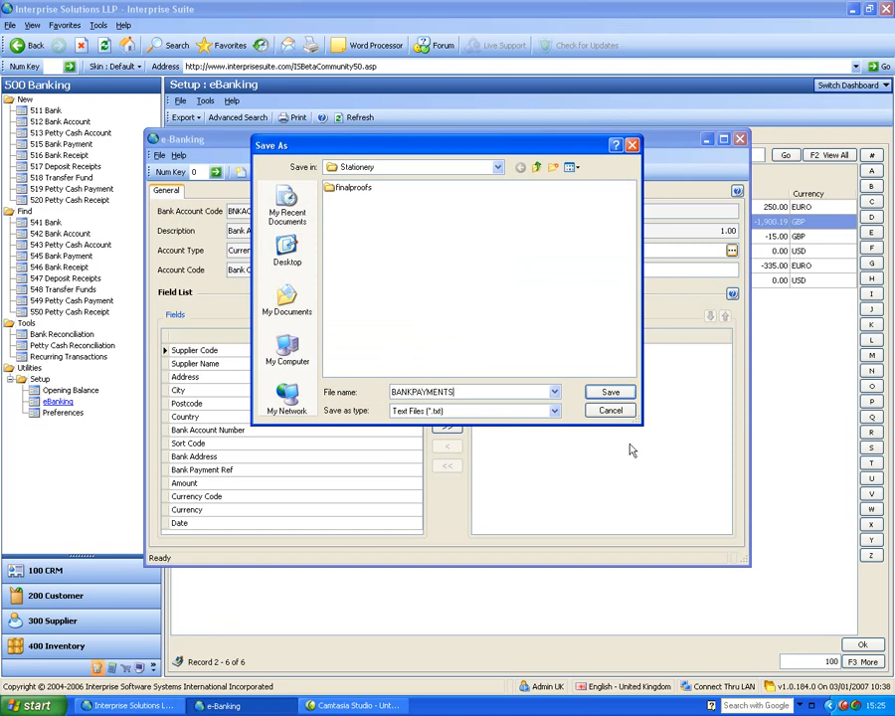
left_click(627, 397)
Step: Sort by Bank Account Number, Sort Code, Bank Address, Bank Payment Ref, Amount, Currency Code and save
left_click(246, 431)
left_click(445, 409)
left_click(445, 409)
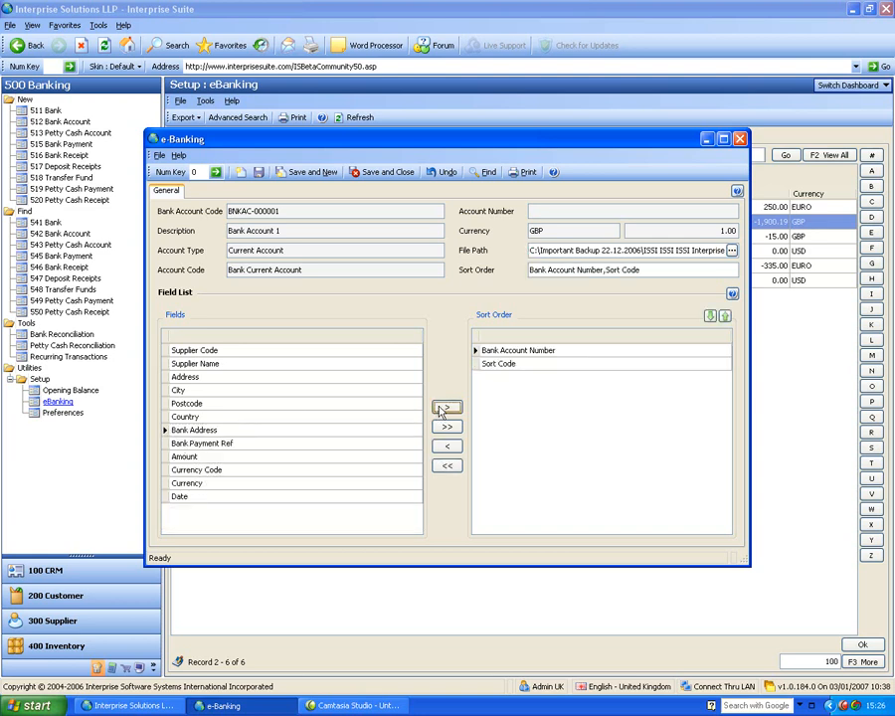
left_click(445, 409)
left_click(444, 409)
left_click(439, 407)
left_click(434, 407)
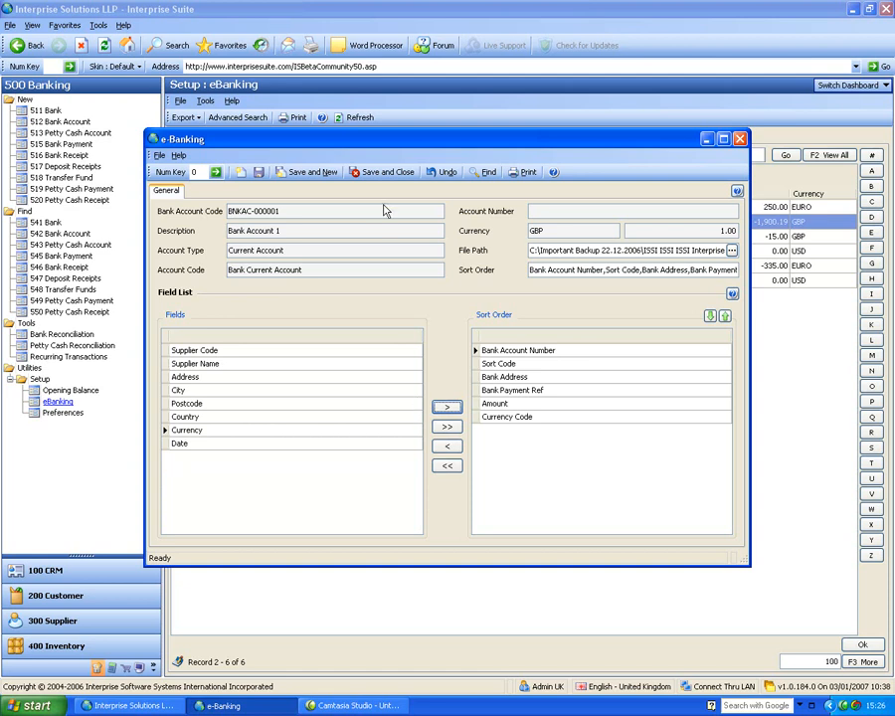
left_click(258, 173)
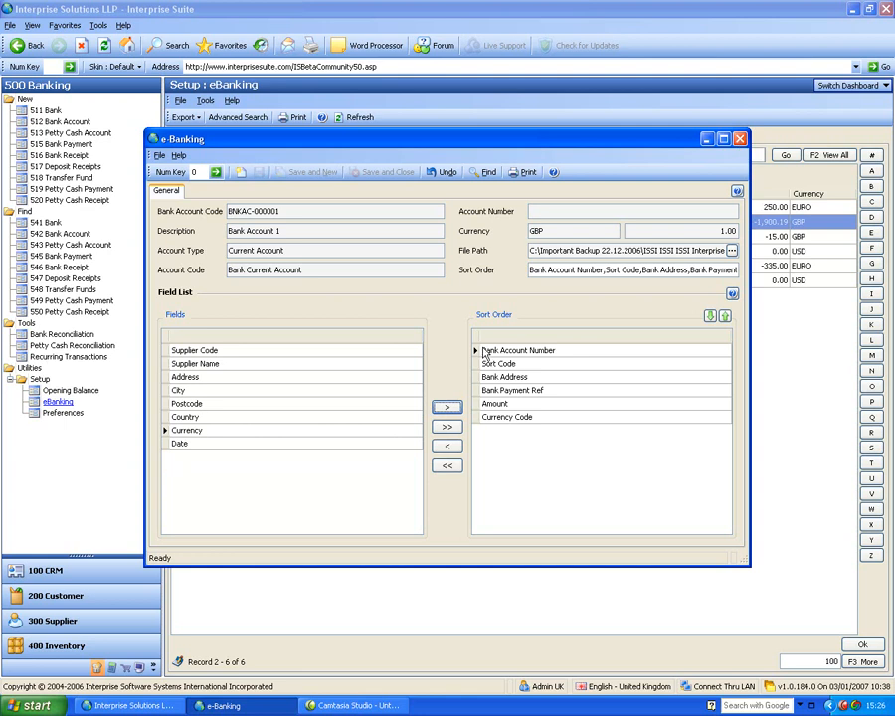
left_click(740, 140)
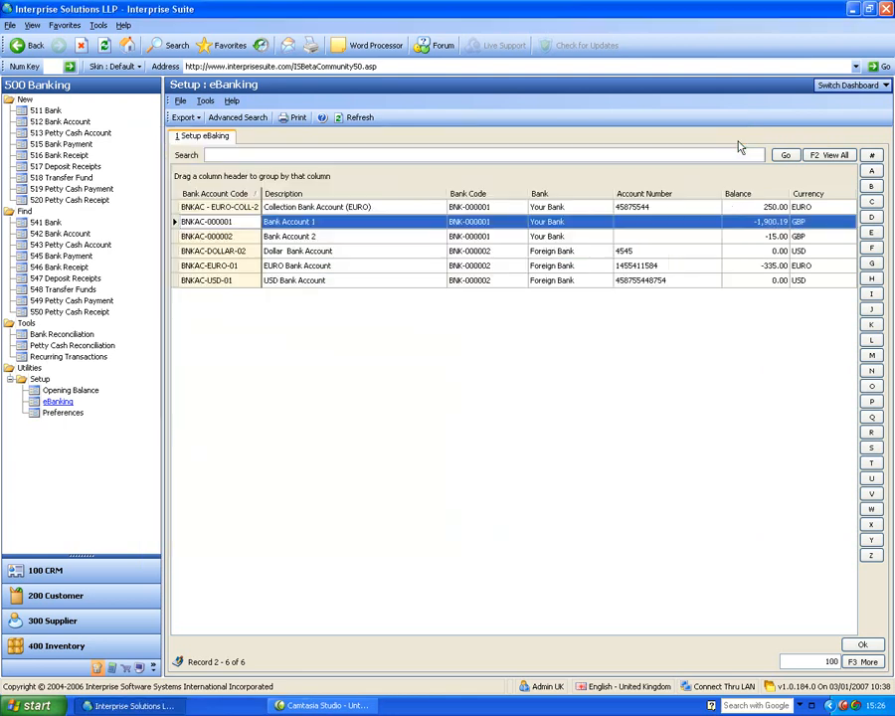
Step: Review the Abraxas Plc supplier's payment and account setup in the Supplier module
left_click(109, 620)
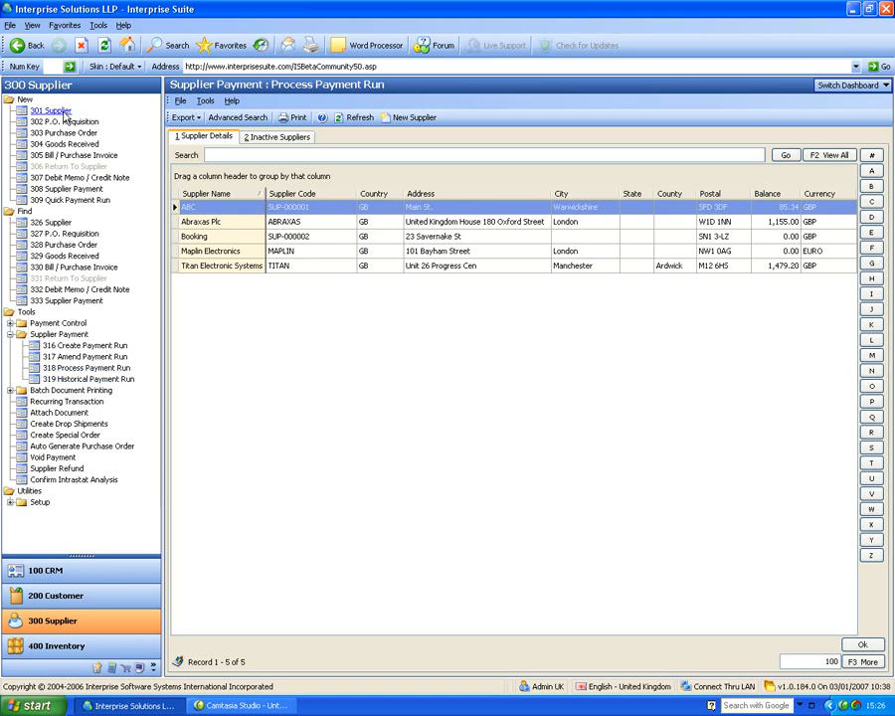
left_click(42, 224)
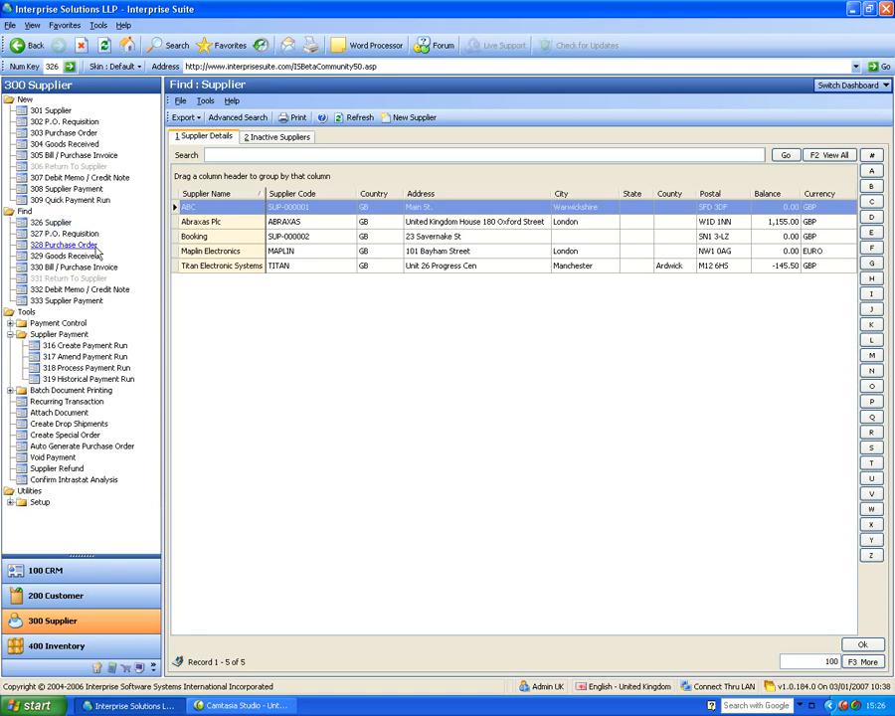
left_click(192, 219)
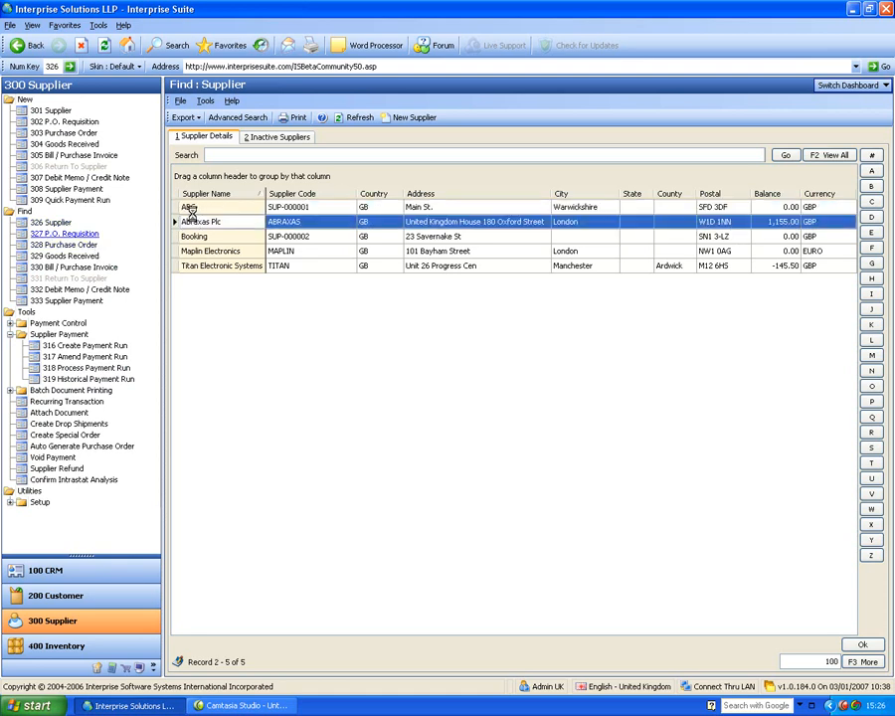
double_click(192, 218)
left_click(158, 167)
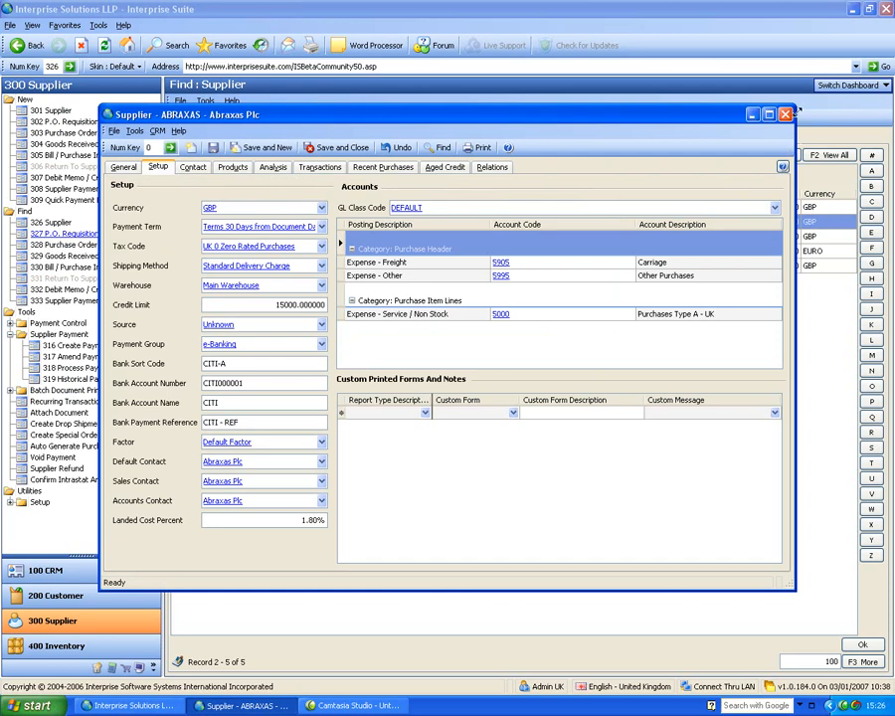
left_click(786, 115)
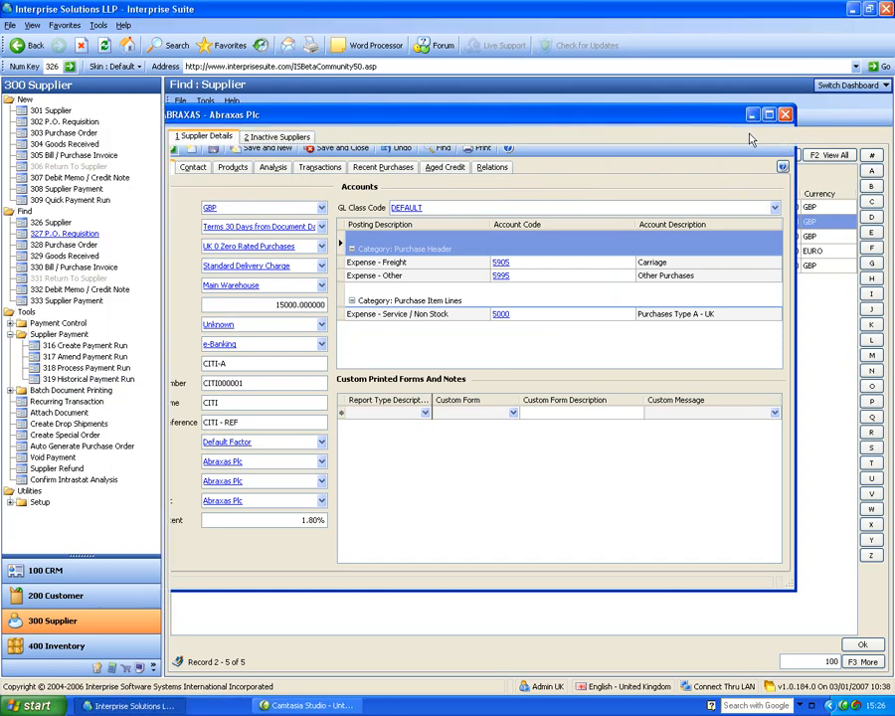
Step: Start a payment run, abandon it, and recheck the Abraxas Plc supplier record
left_click(84, 346)
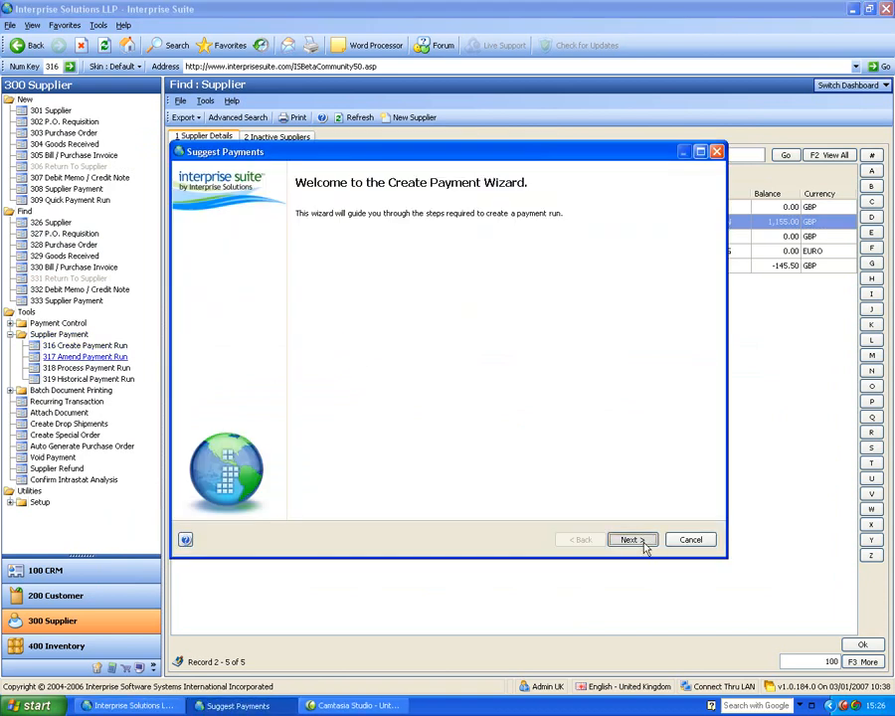
left_click(642, 544)
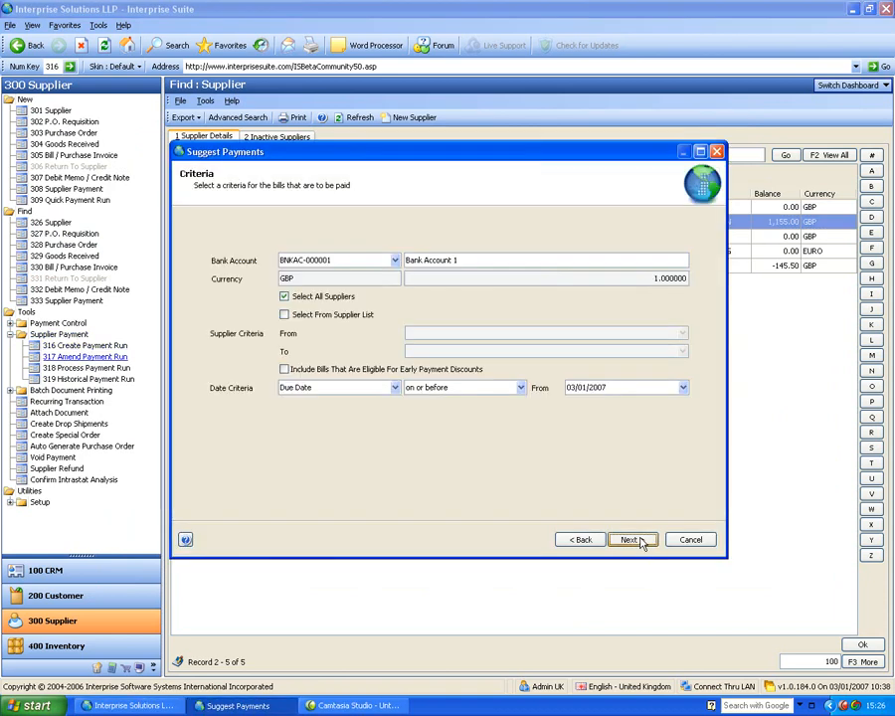
left_click(642, 544)
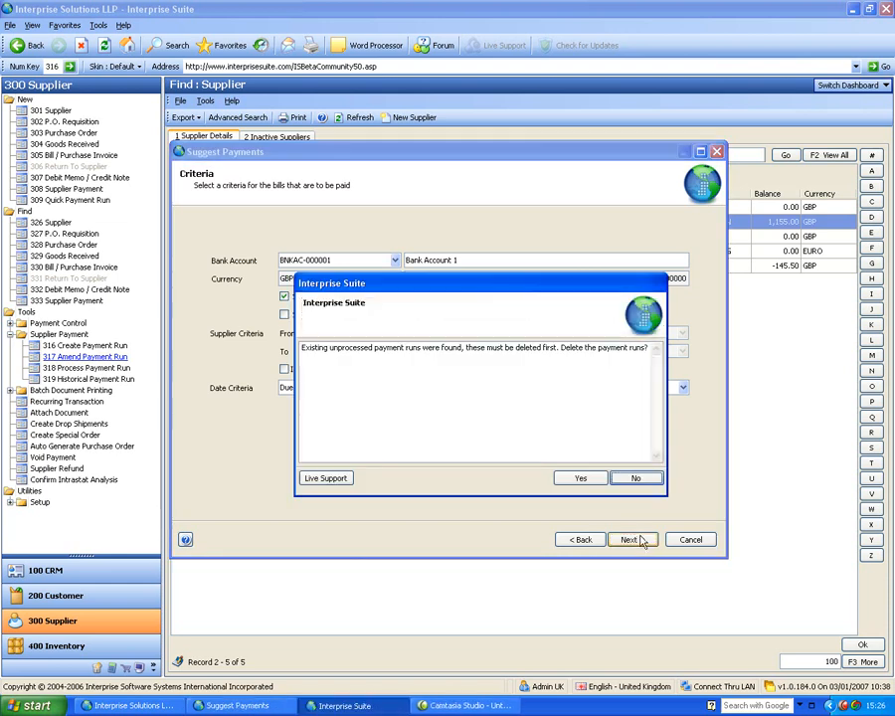
left_click(596, 481)
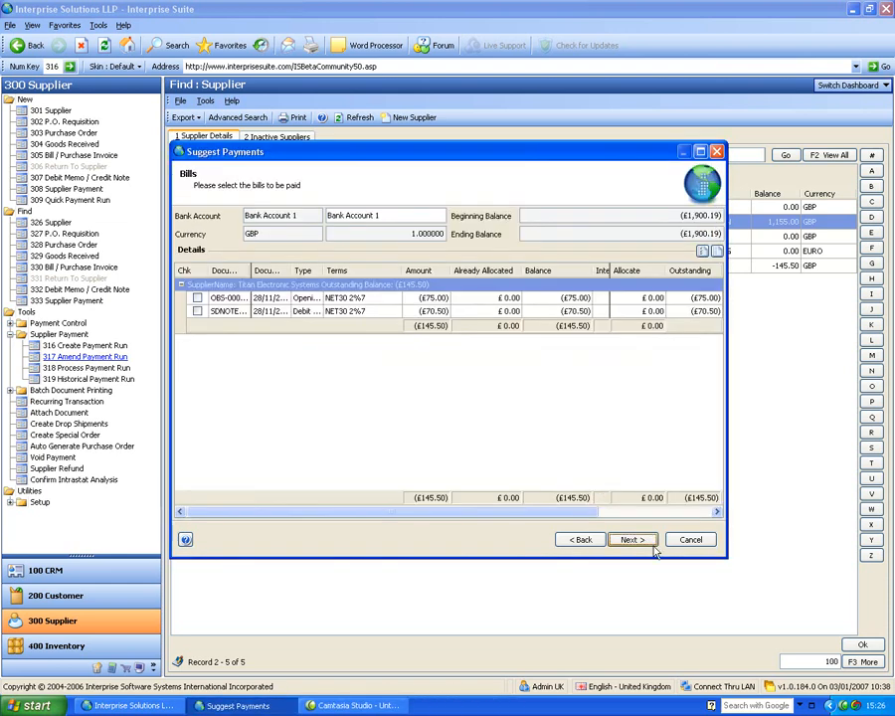
left_click(691, 538)
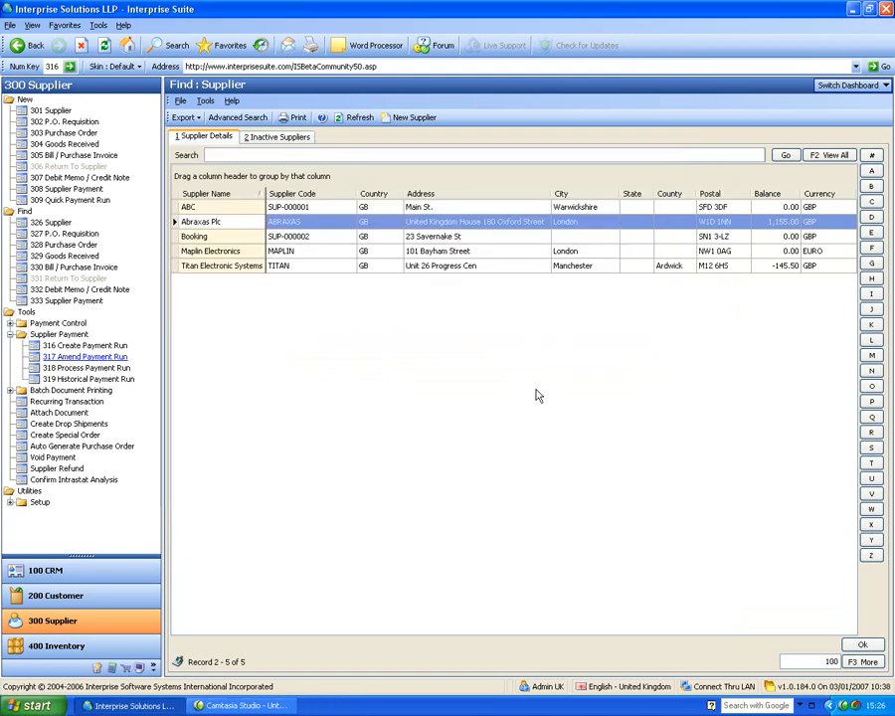
left_click(204, 222)
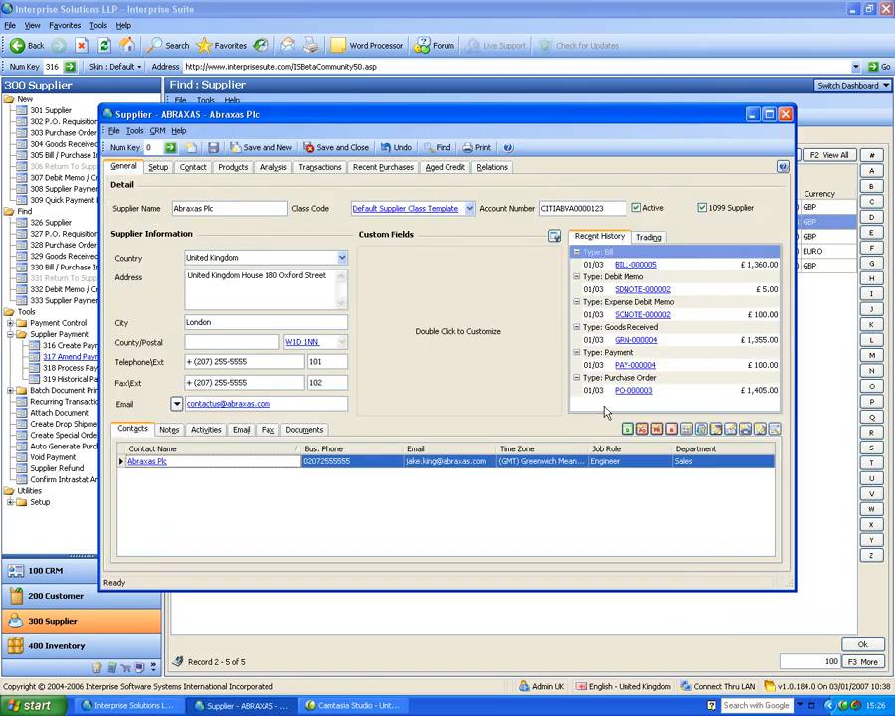
left_click(776, 116)
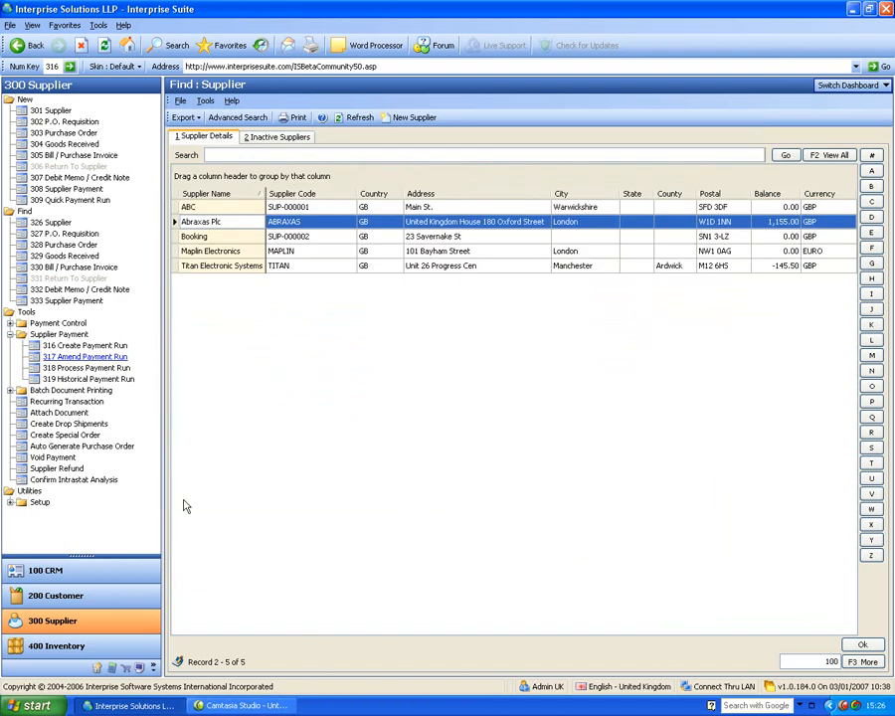
Step: Start a new payment run limited to bills due on or before 10/03/2007
left_click(91, 346)
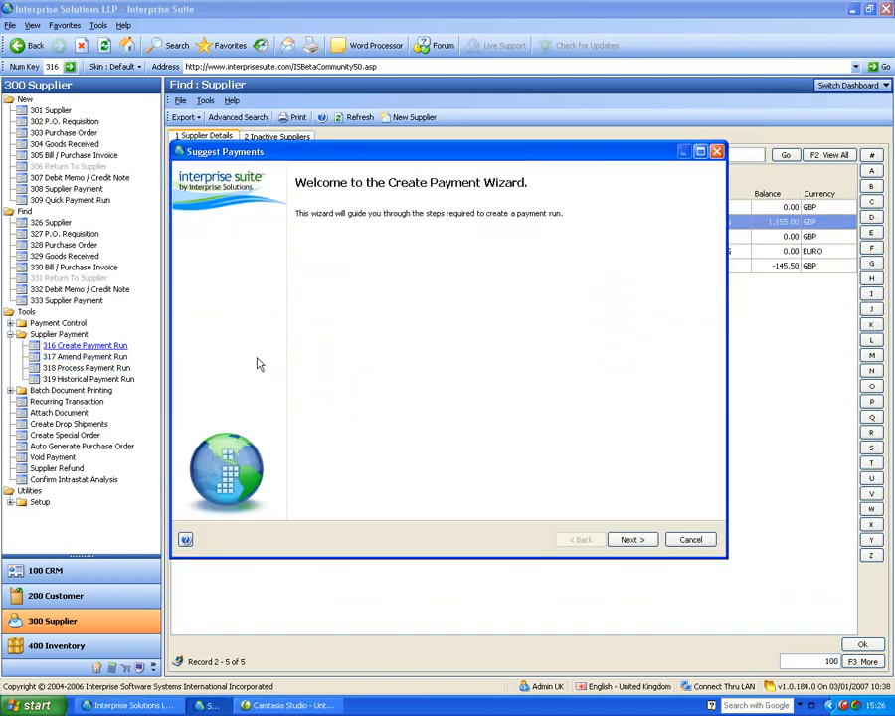
left_click(645, 540)
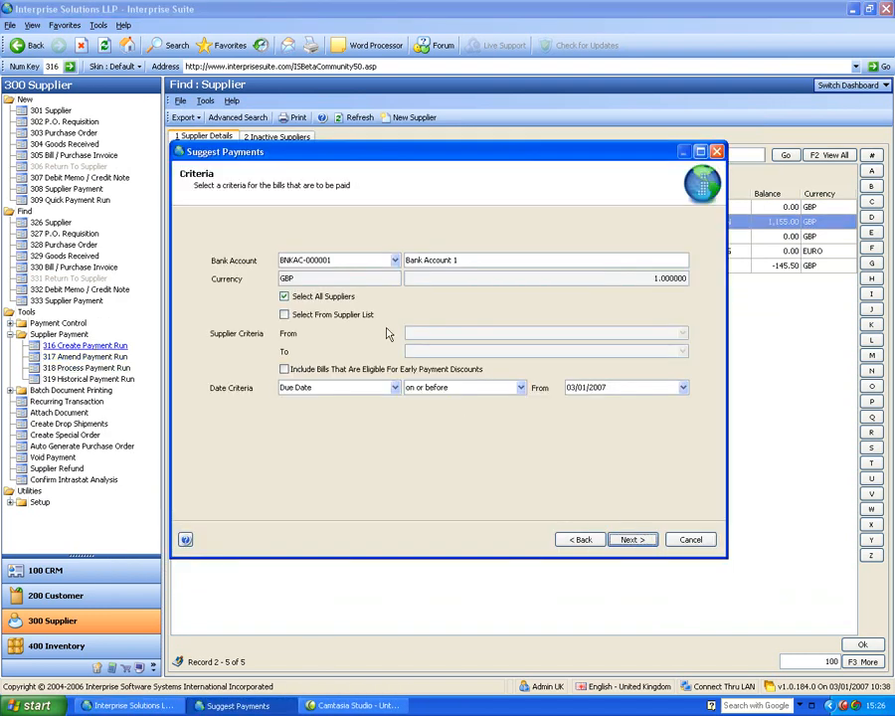
left_click(684, 390)
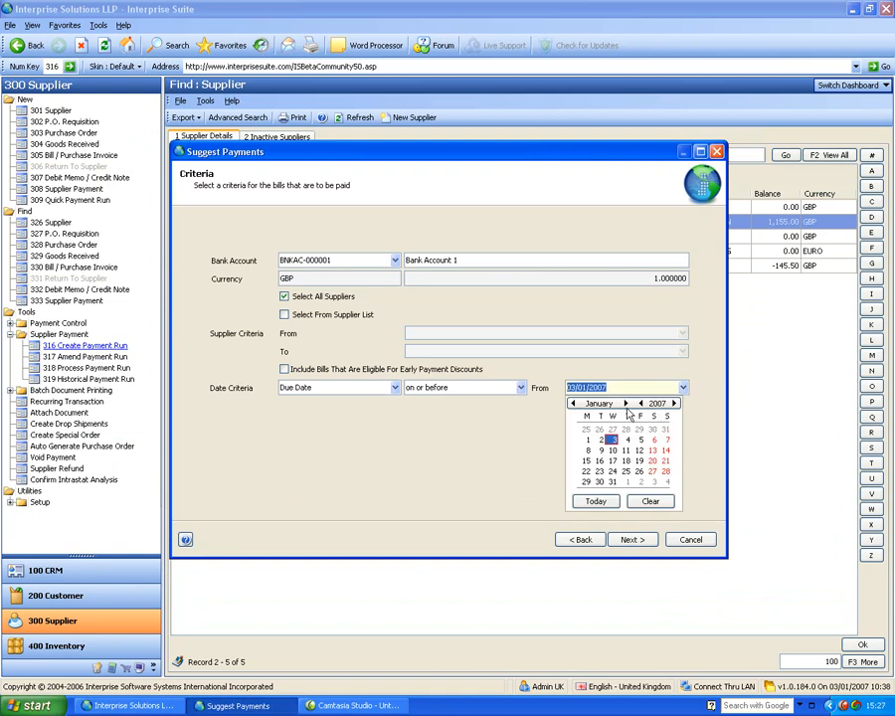
left_click(626, 403)
left_click(626, 402)
left_click(652, 441)
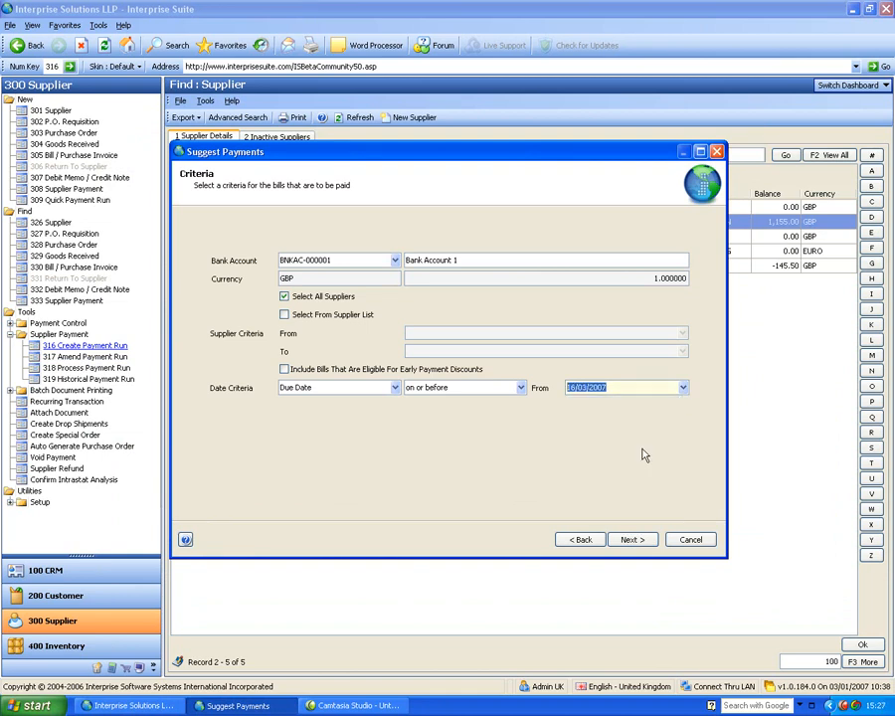
left_click(633, 540)
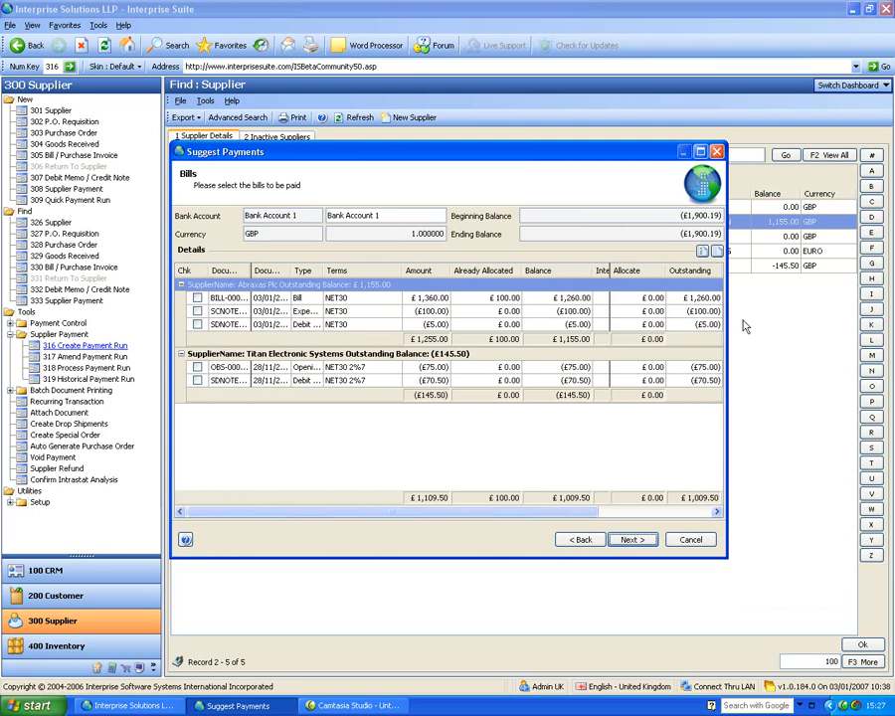
Step: Select Abraxas Plc's bills for payment and finish the payment run
left_click_drag(729, 310, 891, 310)
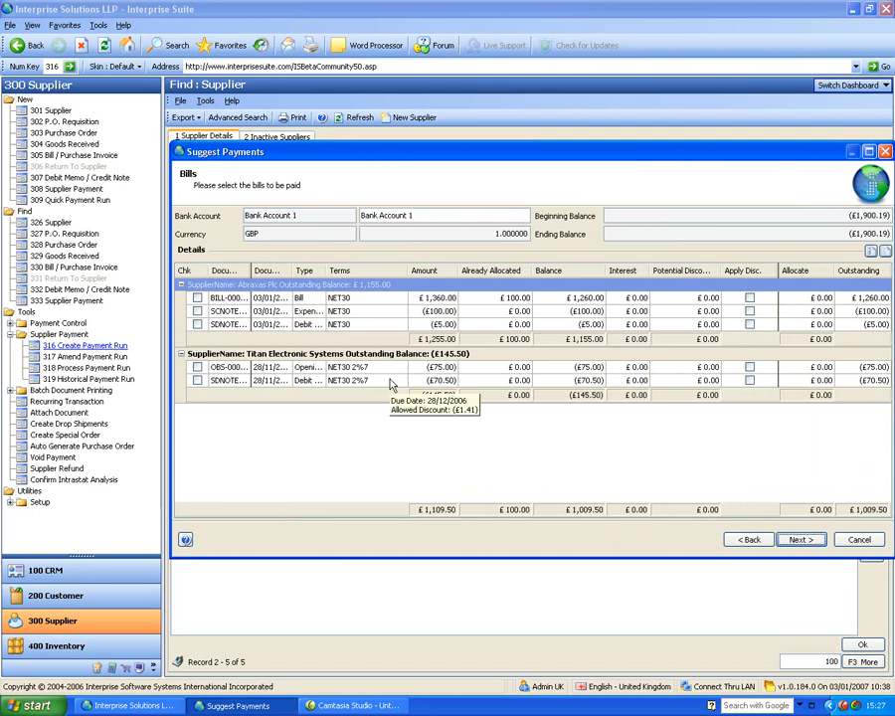
left_click(197, 298)
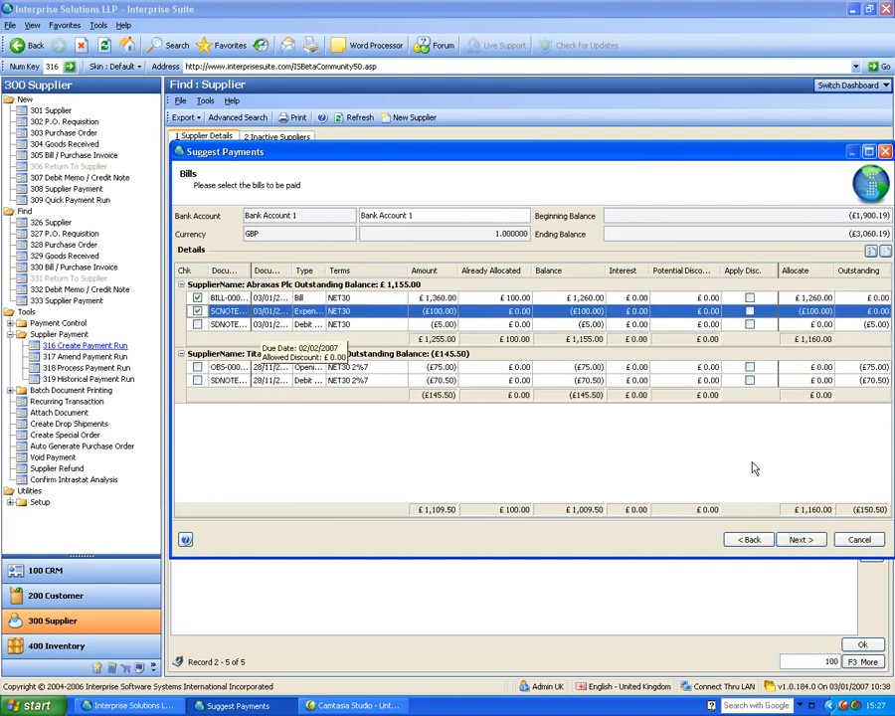
left_click(799, 541)
left_click(799, 540)
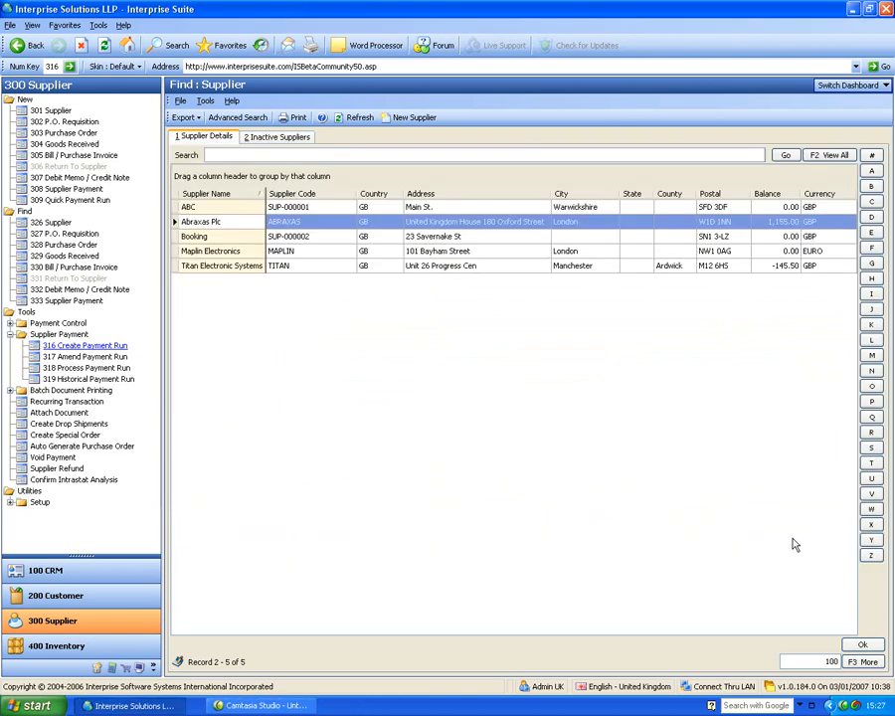
Step: Process the Abraxas payments in the e-Banking group, generating the bank file without viewing it
left_click(86, 370)
left_click(327, 206)
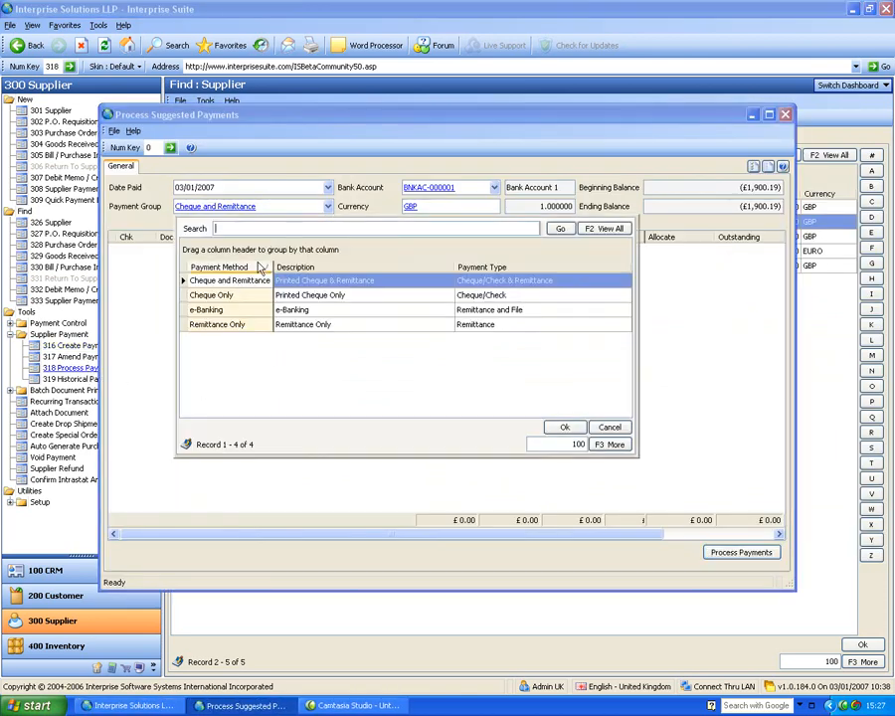
left_click(235, 306)
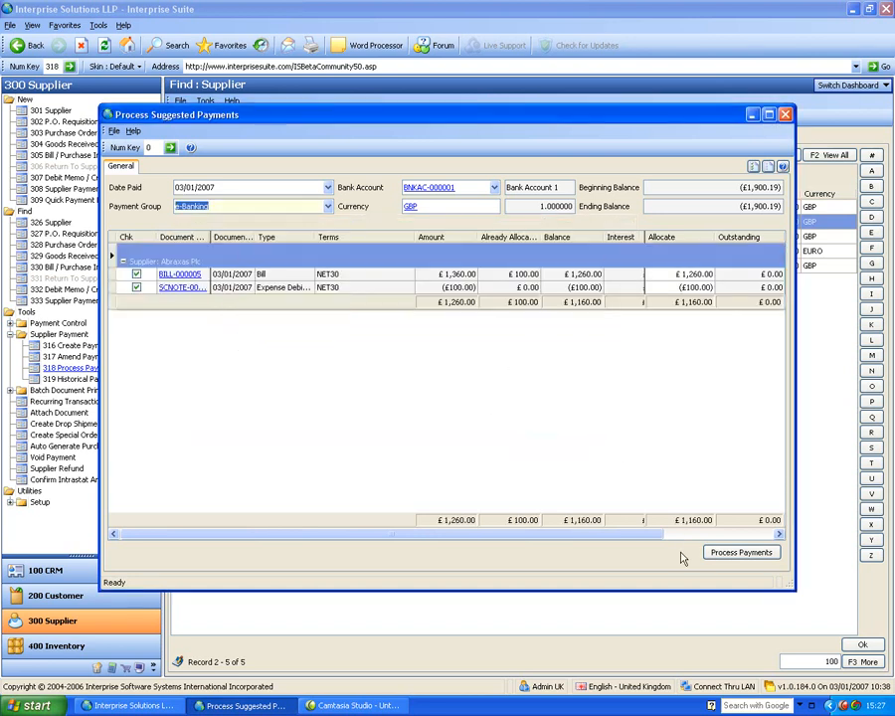
left_click(718, 557)
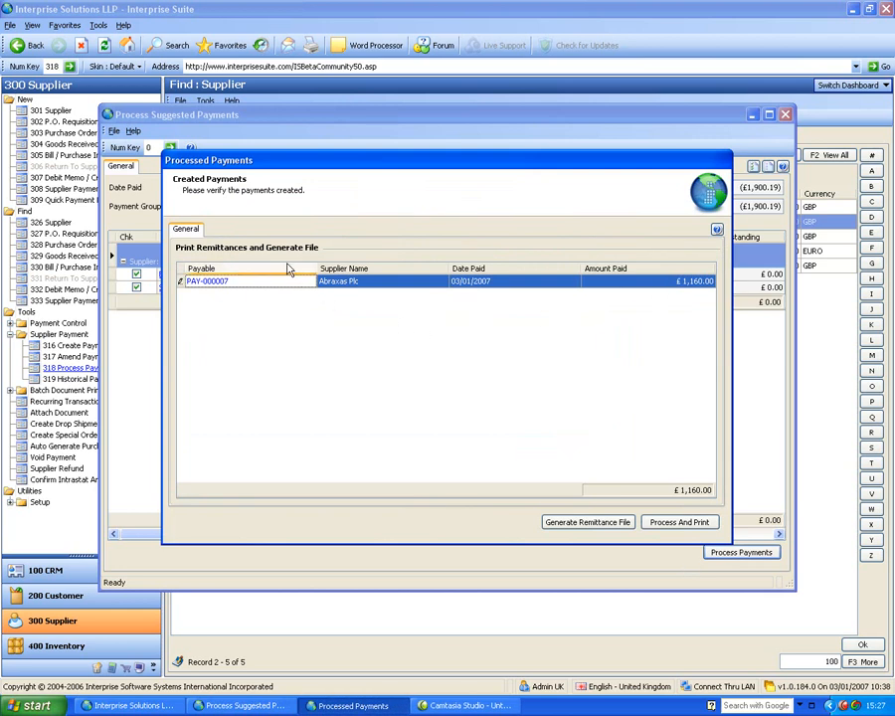
left_click(600, 525)
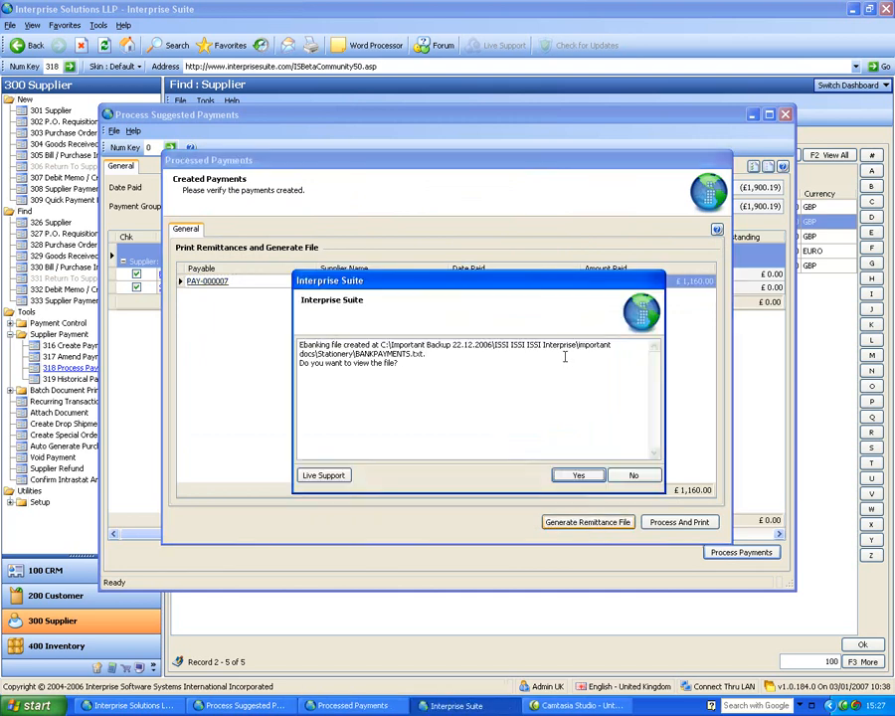
left_click(629, 475)
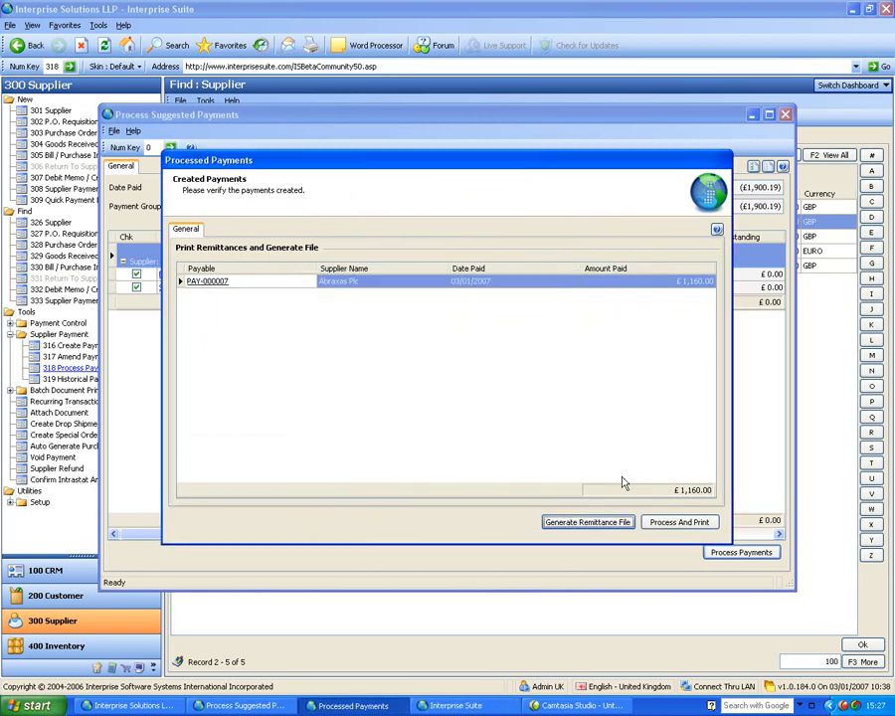
Step: Print the supplier remittance report and confirm the payments printed correctly
left_click(663, 522)
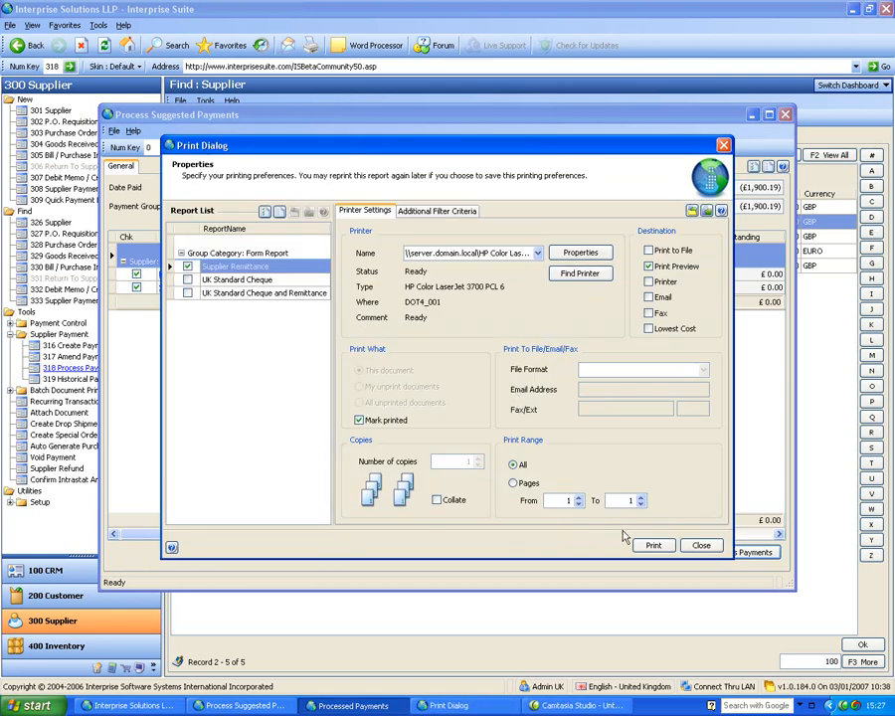
left_click(653, 546)
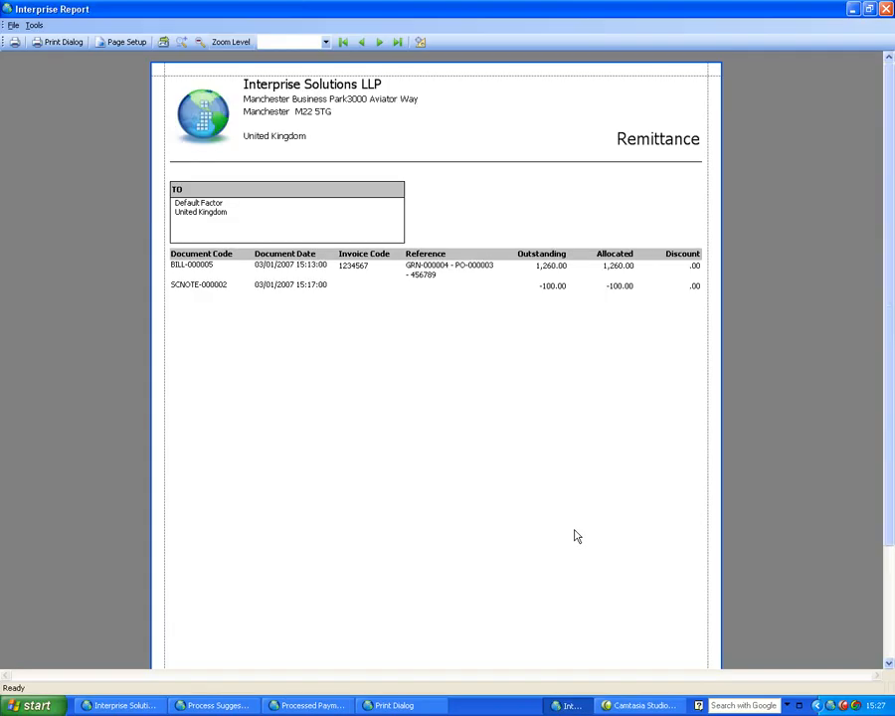
left_click(889, 9)
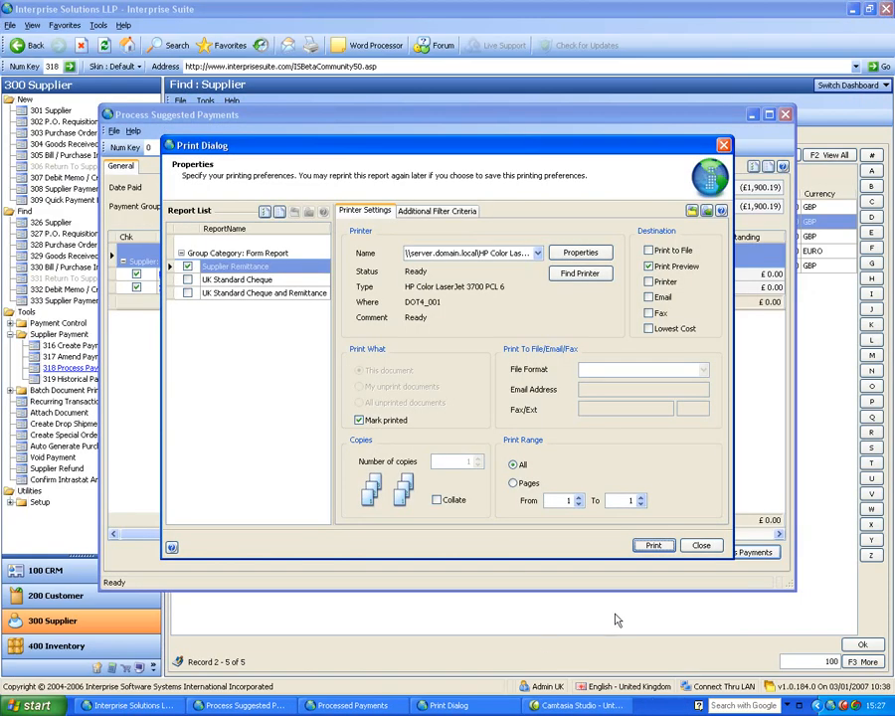
left_click(703, 546)
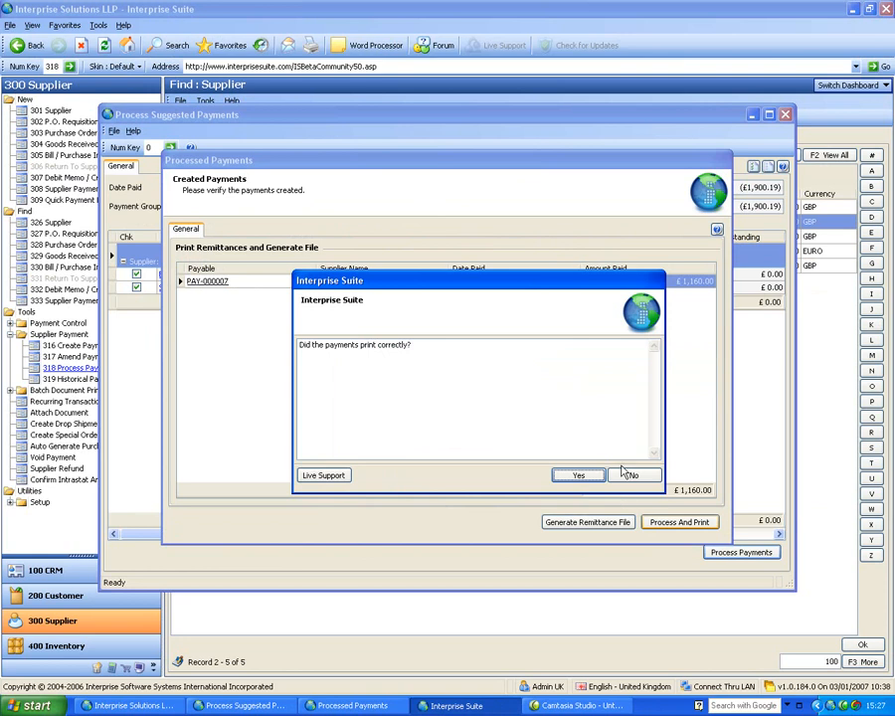
left_click(577, 475)
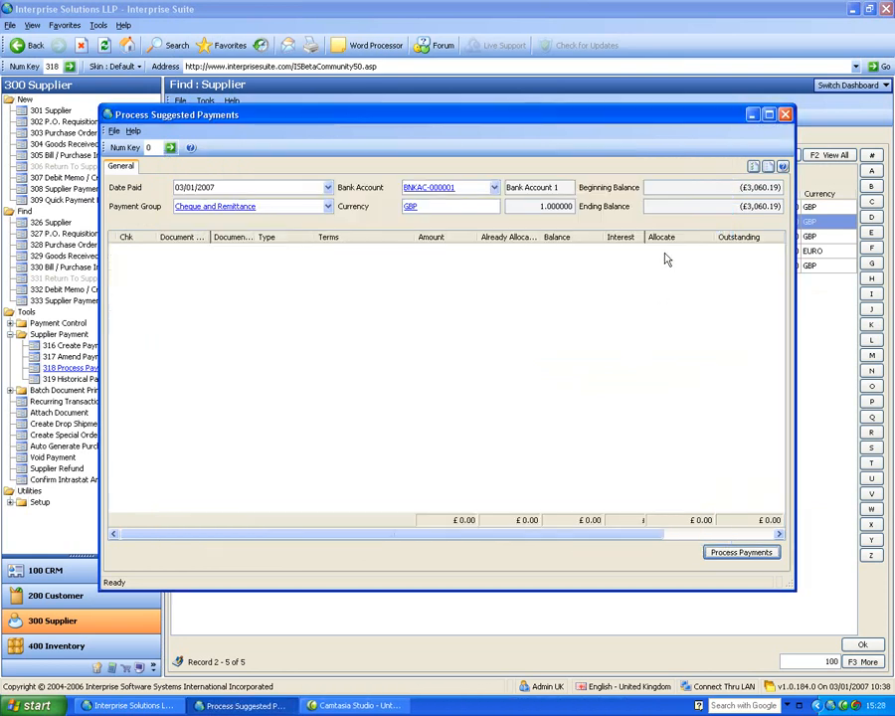
Step: Close payment processing, swap Supplier Payment for Batch Document Printing tools, and go to 200 Customer
left_click(785, 114)
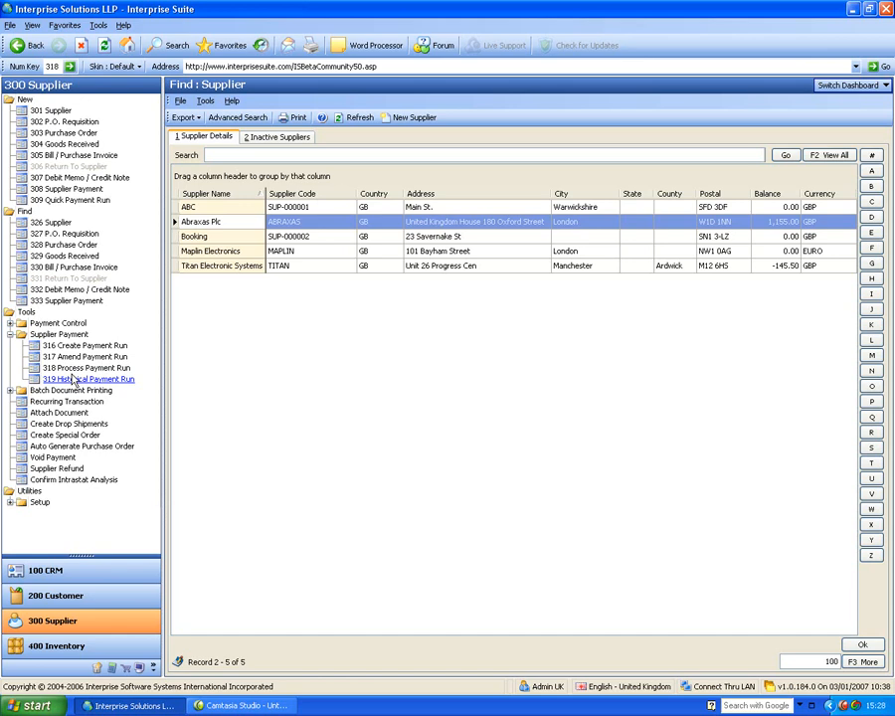
left_click(10, 335)
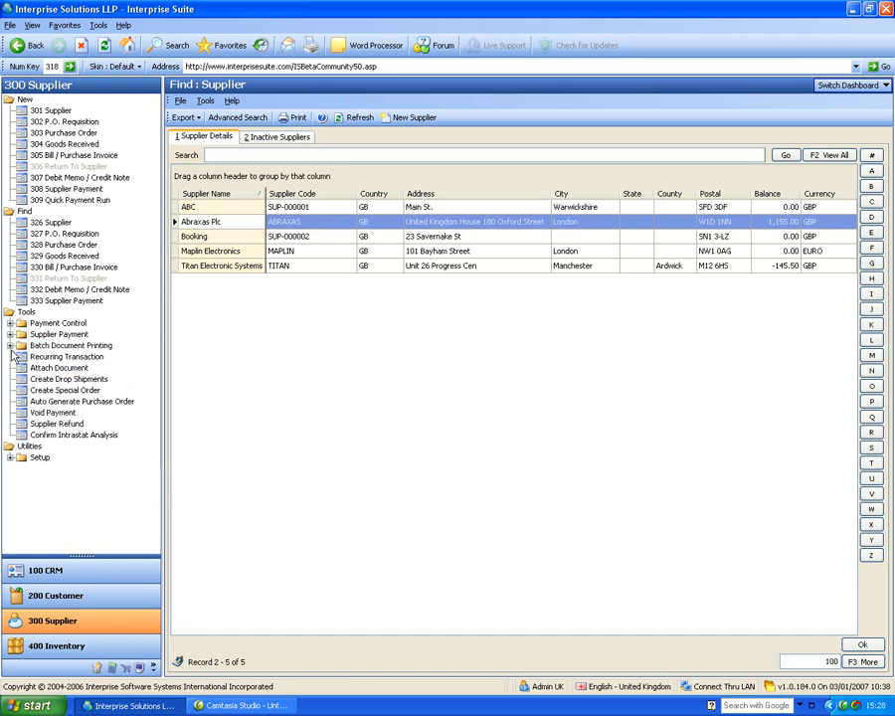
left_click(10, 345)
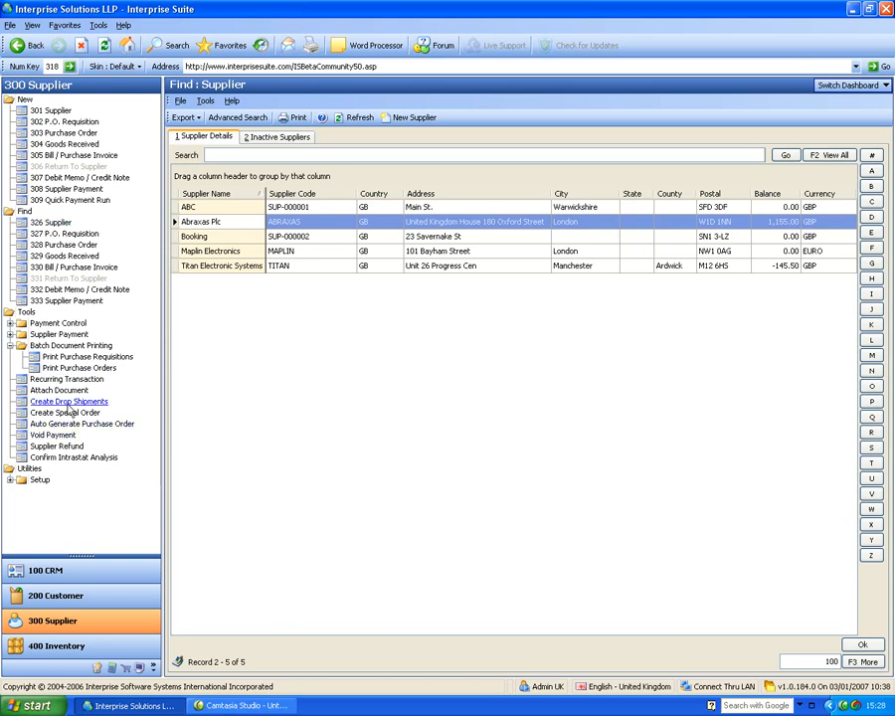
left_click(56, 594)
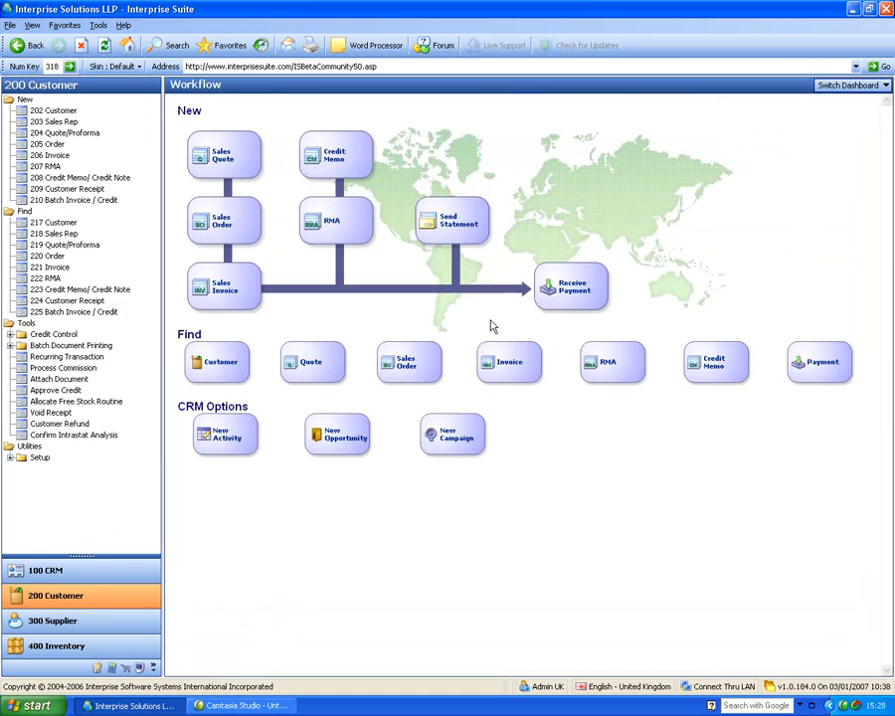
Step: Order 1 GB Kingston Memory and 2.6 Intel Duo Processor, both drop-shipped, for An Example Lead Company
left_click(44, 144)
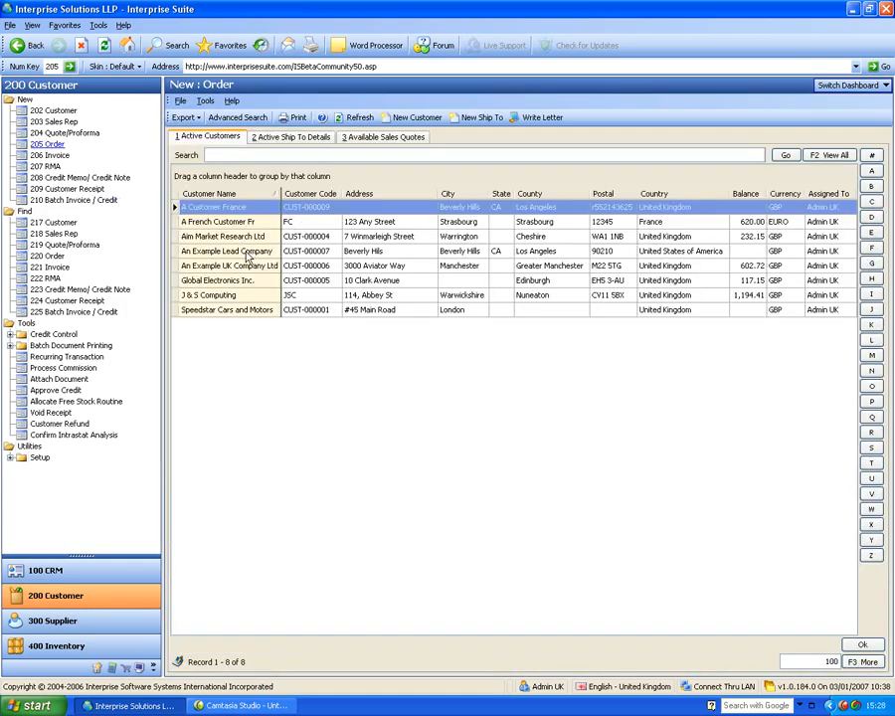
left_click(243, 252)
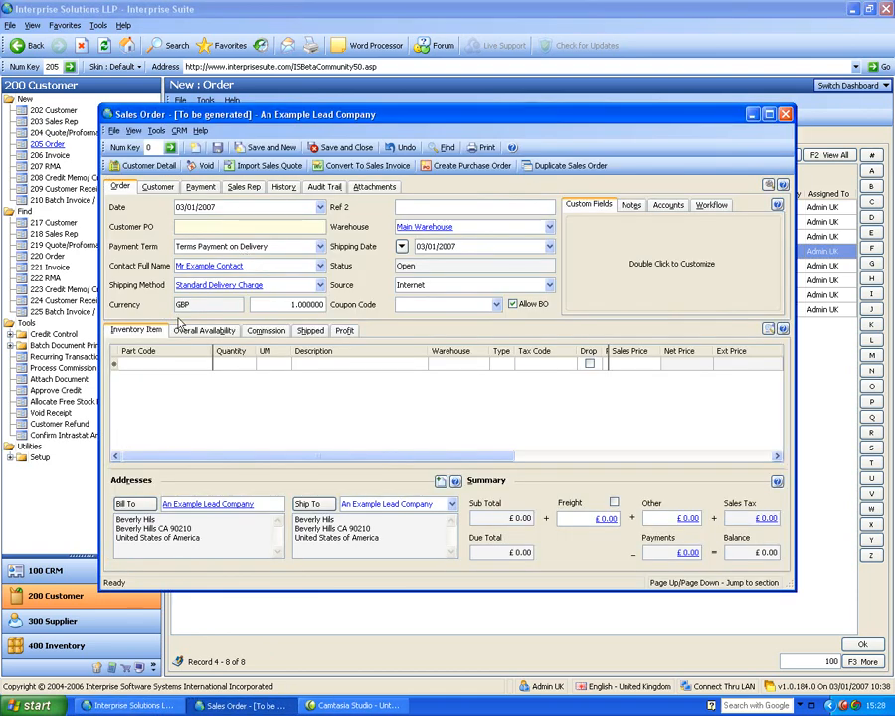
left_click(198, 365)
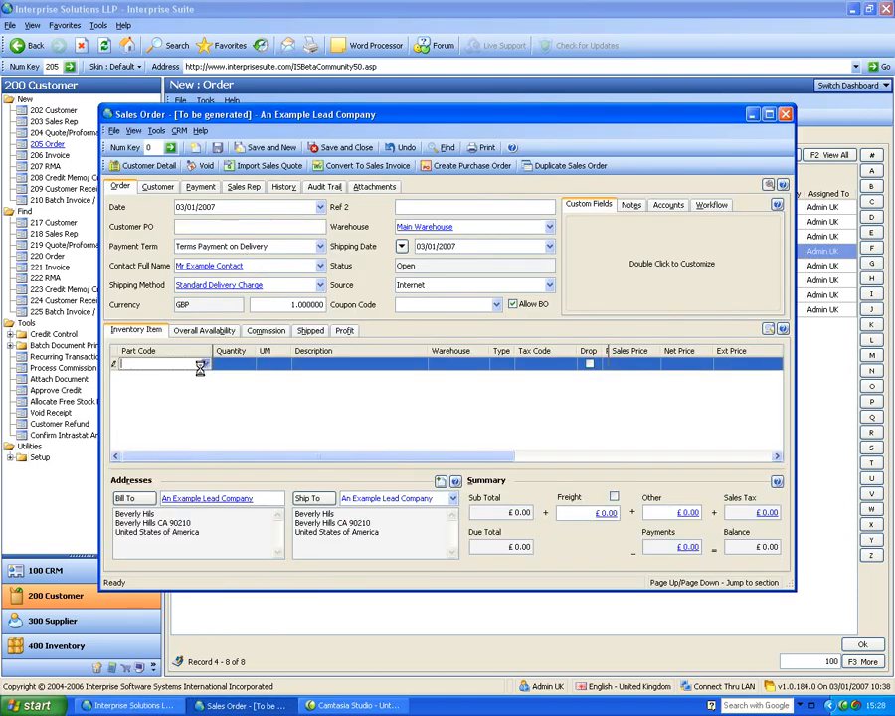
left_click(204, 364)
left_click(143, 413)
left_click(142, 427)
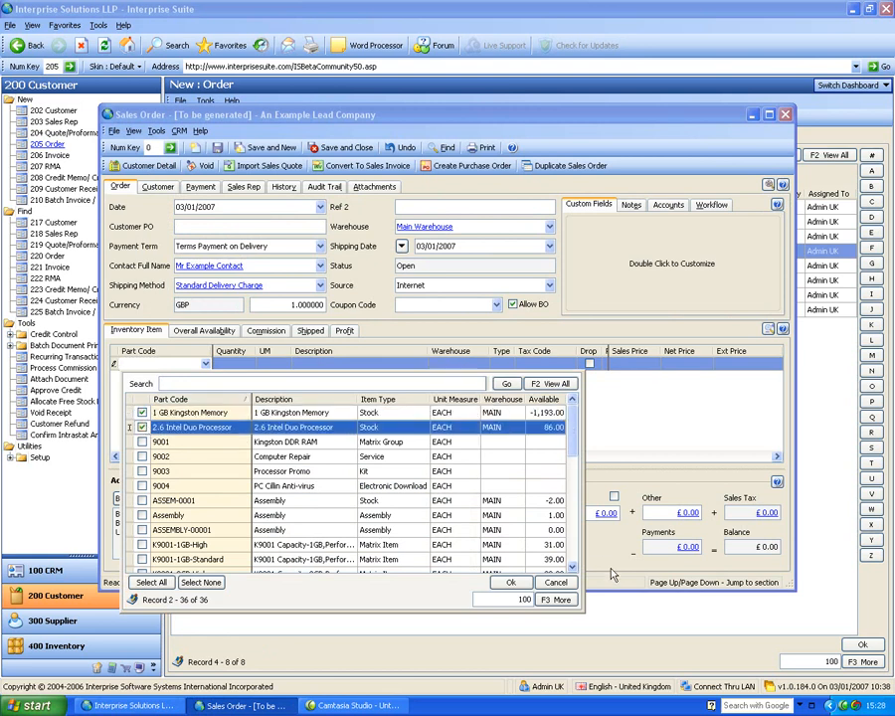
left_click(512, 582)
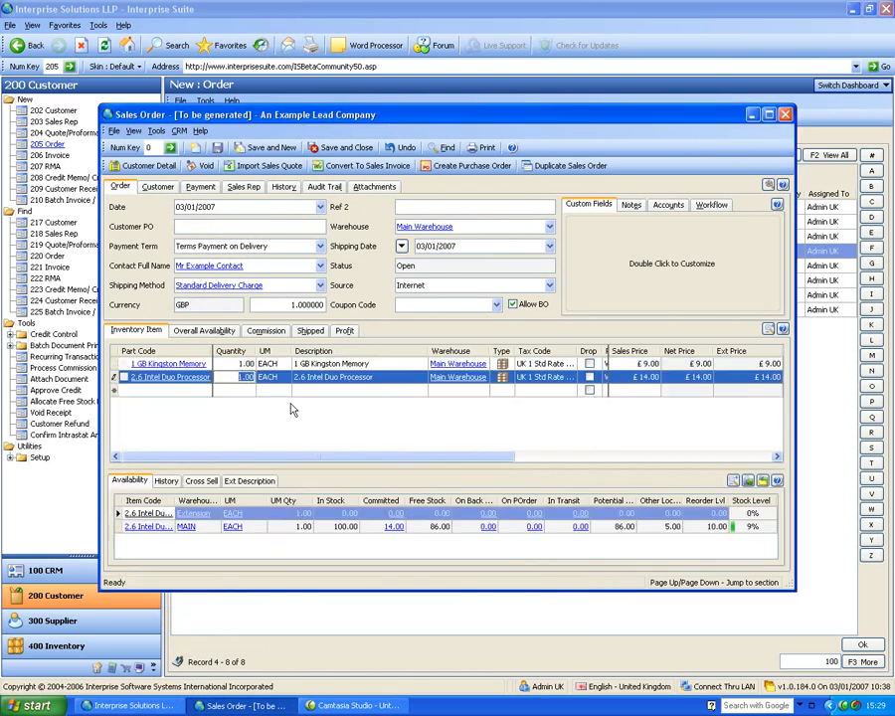
left_click(590, 364)
left_click(590, 377)
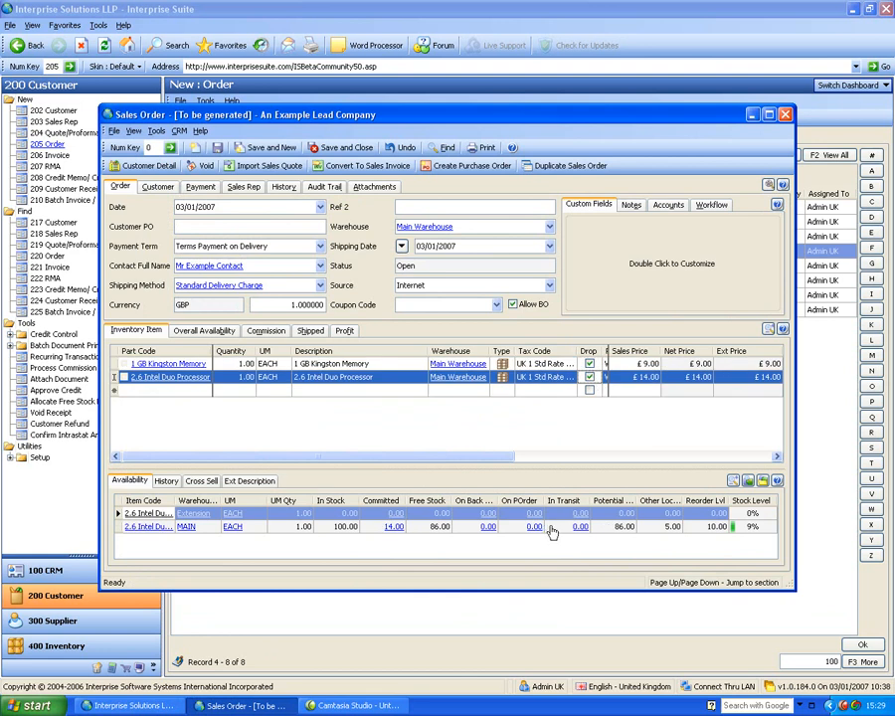
left_click(339, 147)
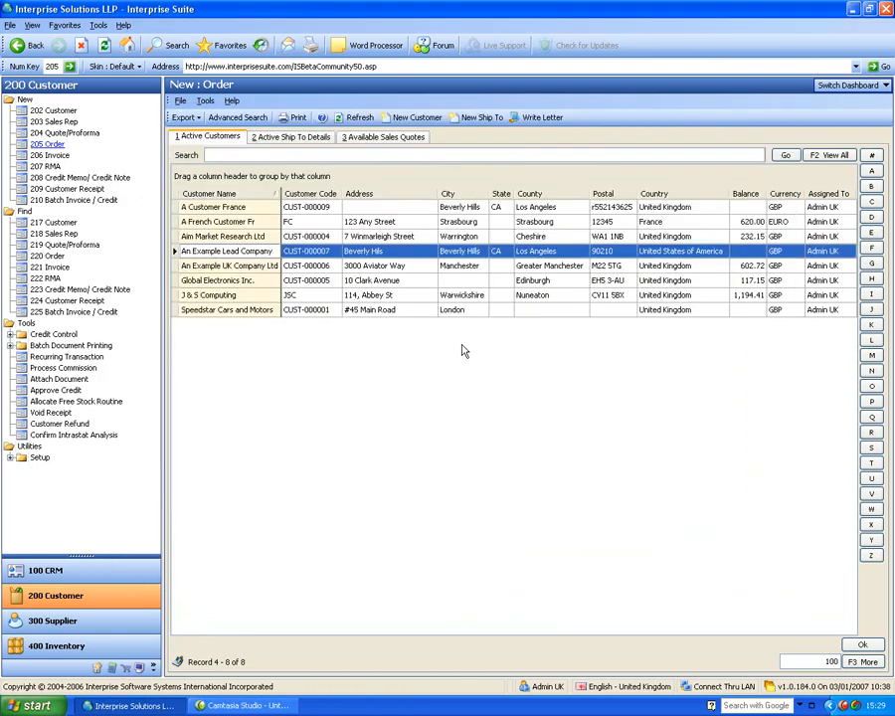
Step: In Create Drop Shipments, set the memory line's supplier to Booking with cost 10.00
left_click(78, 623)
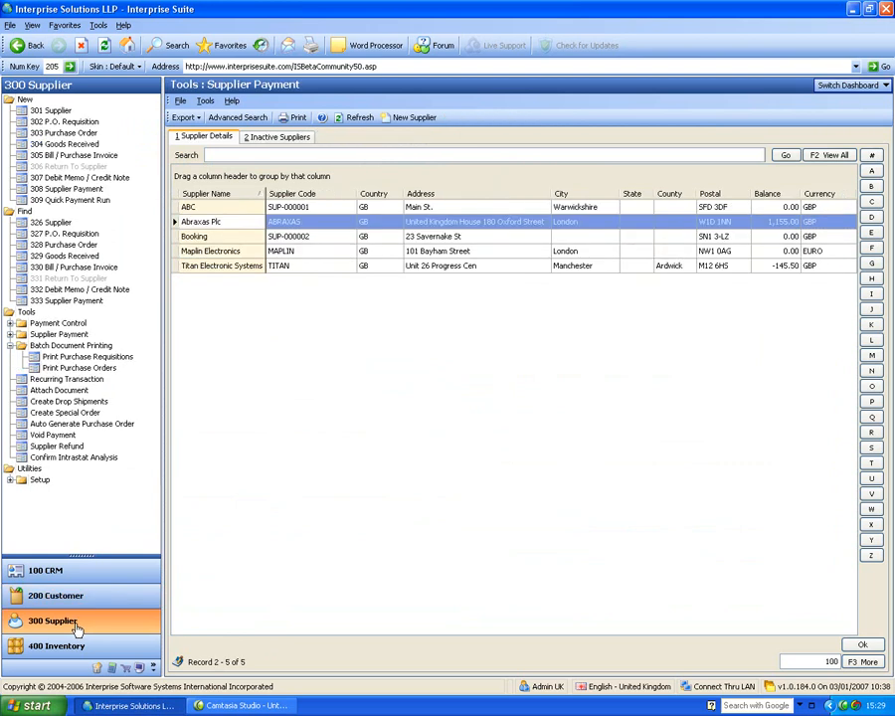
left_click(88, 402)
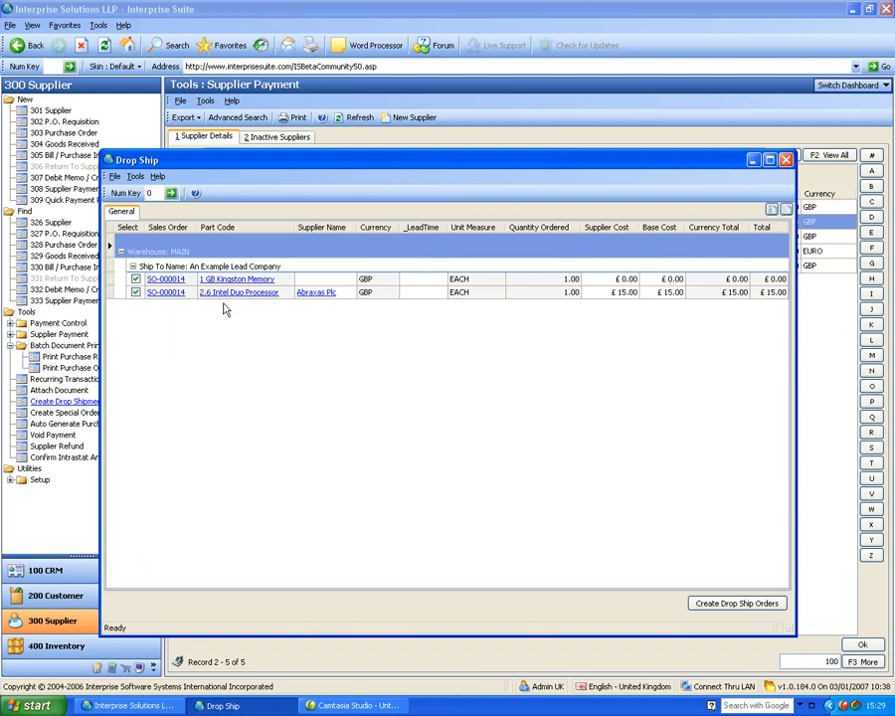
left_click(324, 280)
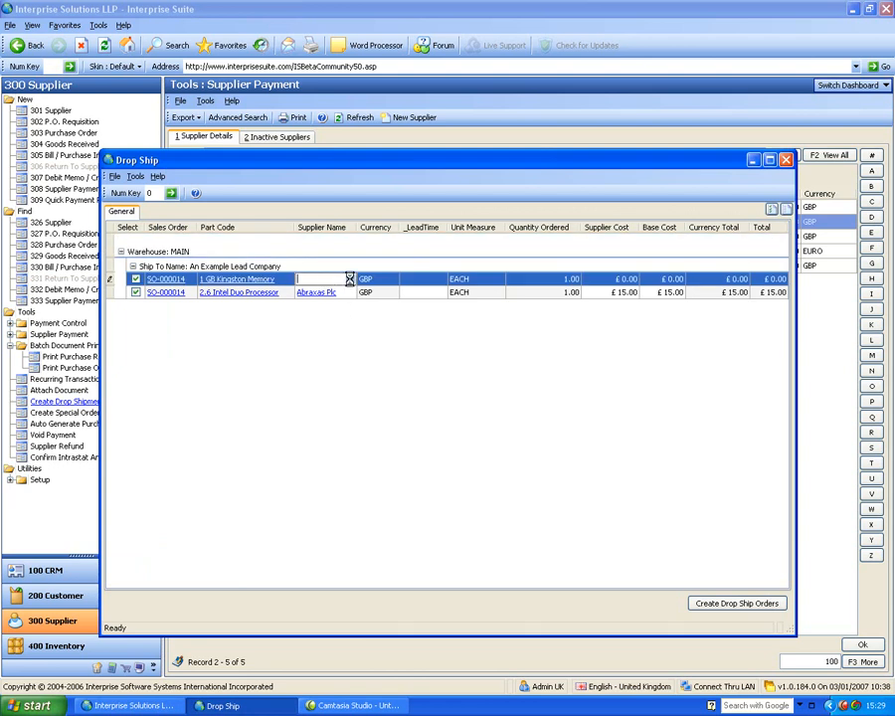
left_click(350, 280)
left_click(376, 382)
double_click(376, 383)
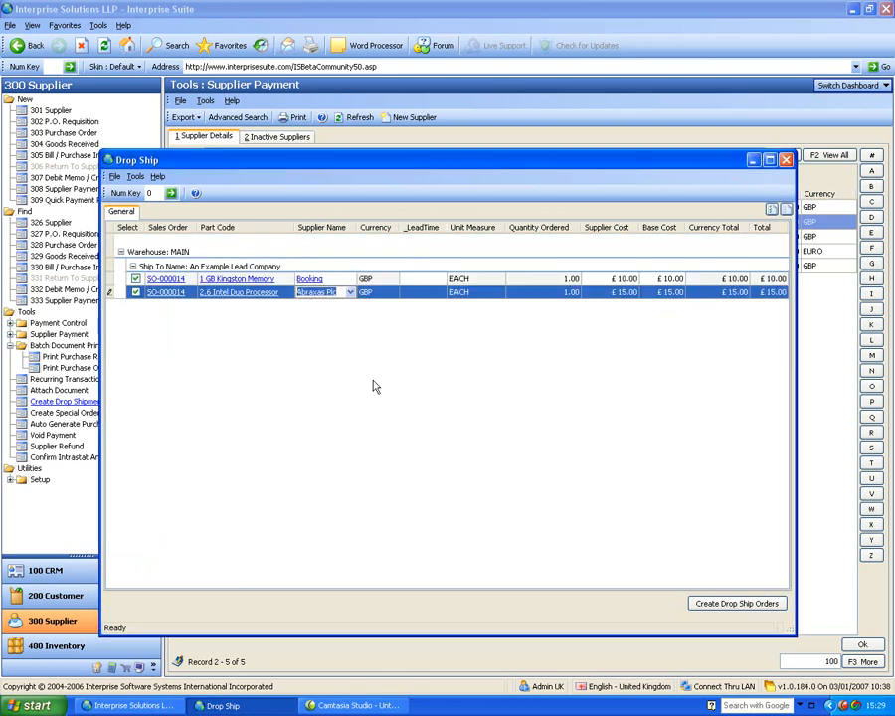
left_click(538, 280)
left_click(595, 280)
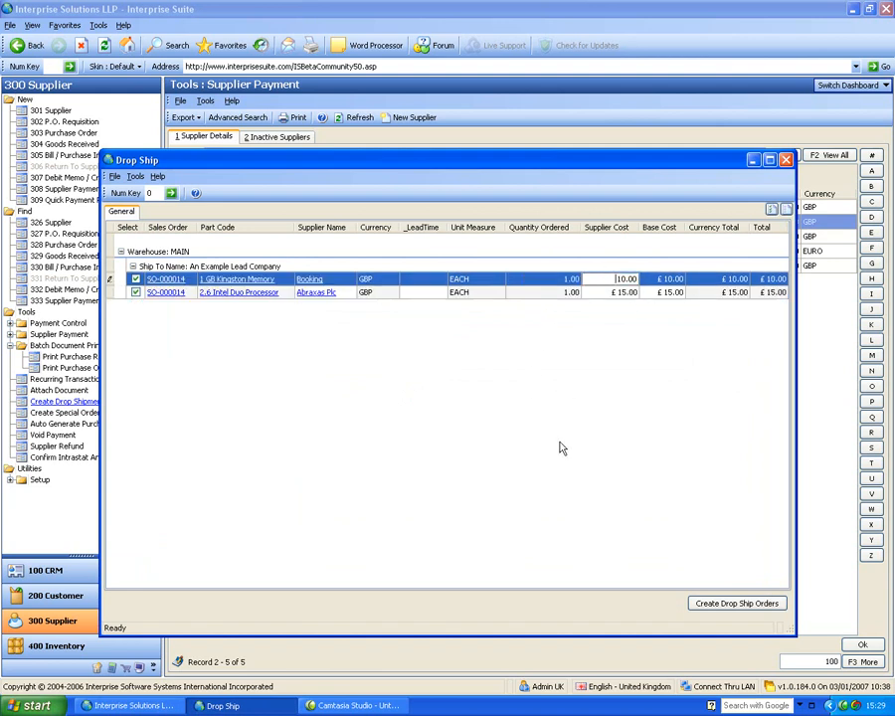
Step: Create the drop-ship purchase orders, review and close them, then list orders to print
left_click(734, 605)
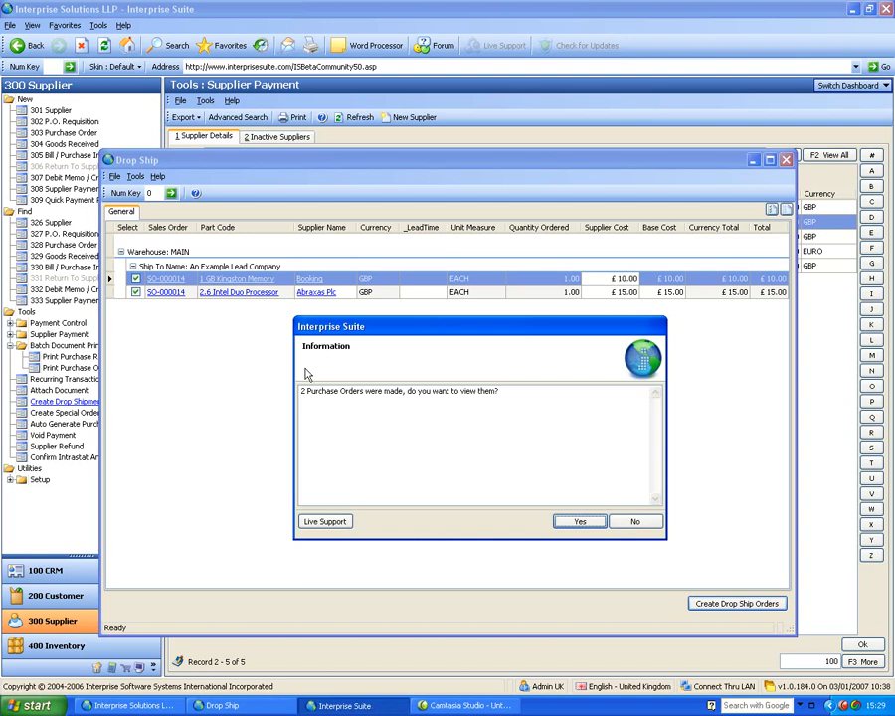
left_click(588, 523)
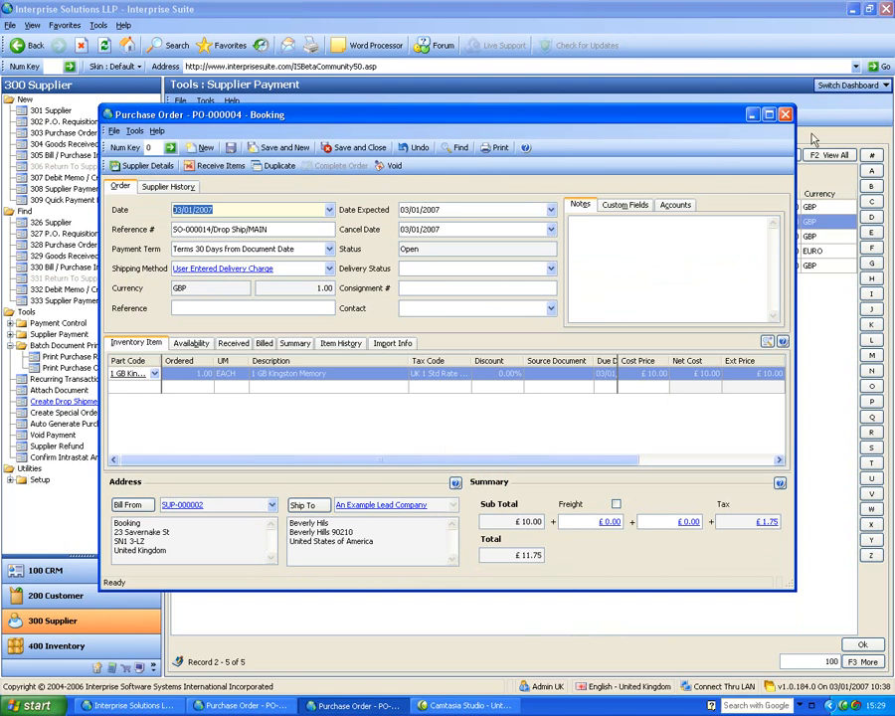
left_click(785, 115)
left_click(785, 115)
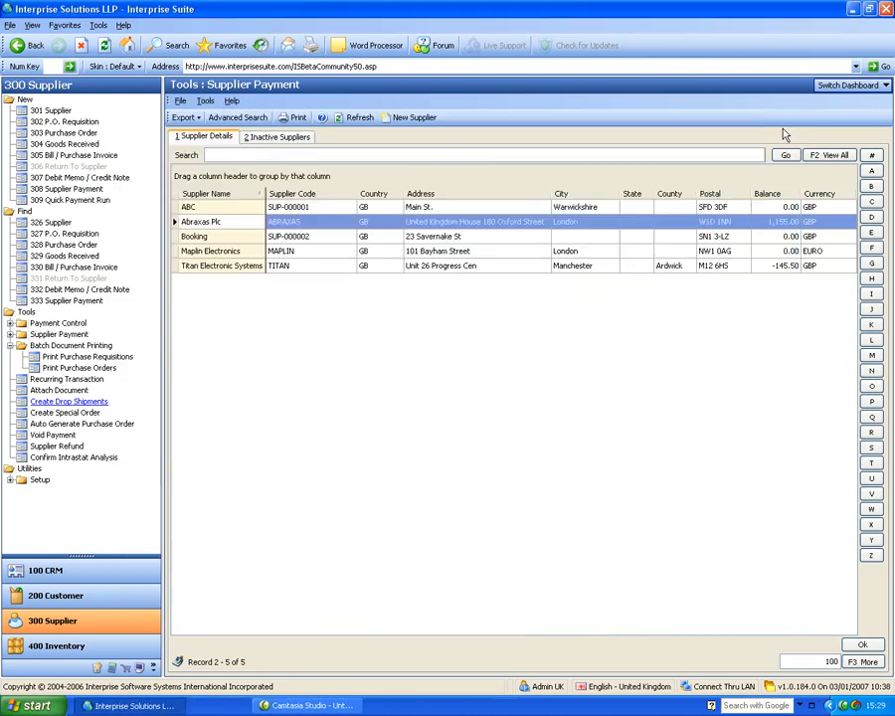
left_click(57, 370)
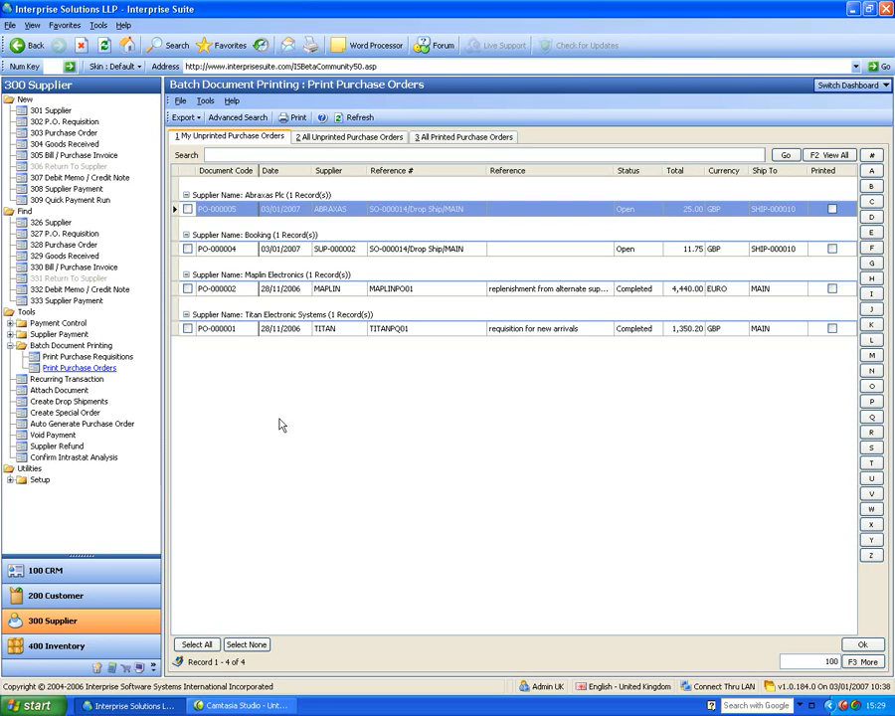
left_click(372, 254)
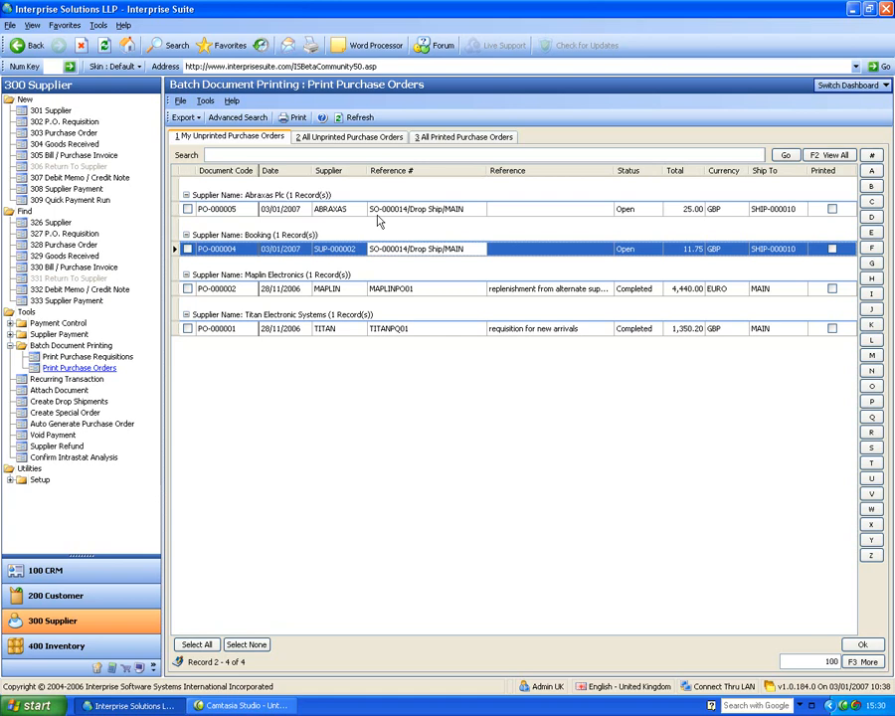
left_click(10, 345)
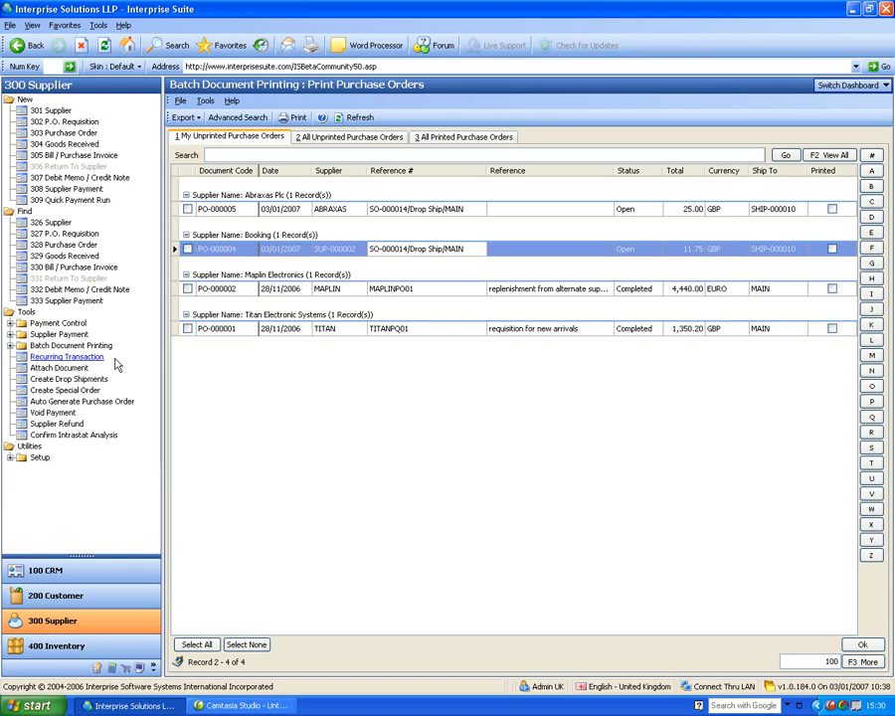
left_click(85, 402)
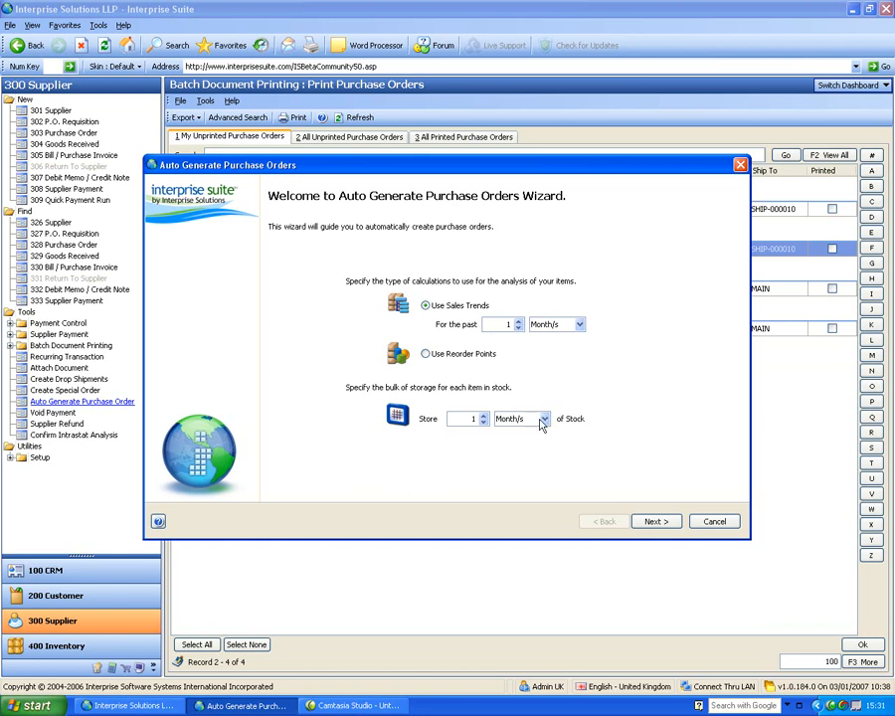
Step: Run the wizard using sales trends, both warehouses and all suppliers, then finish
left_click(657, 522)
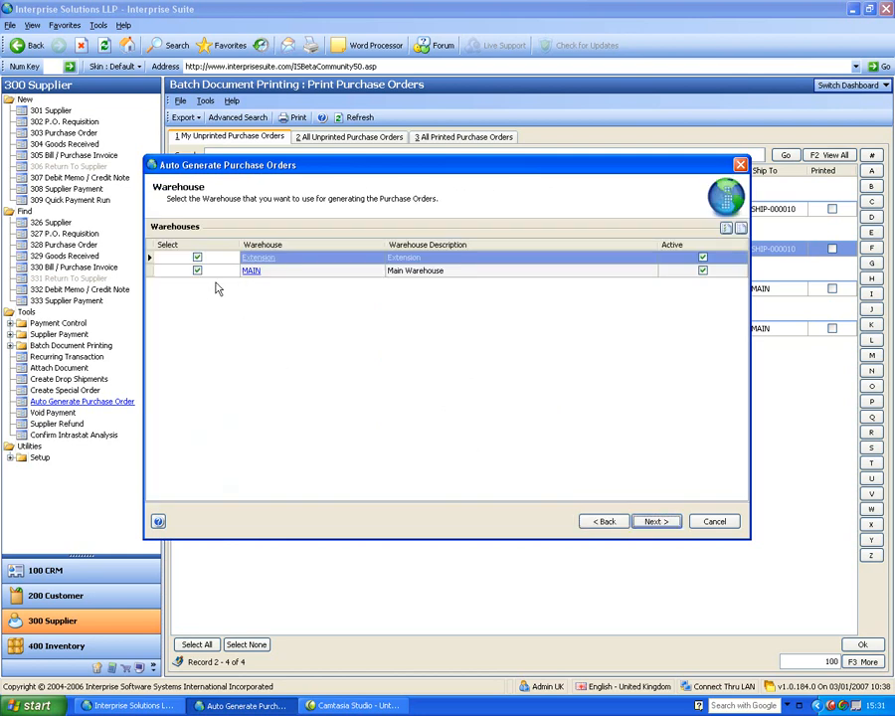
left_click(656, 522)
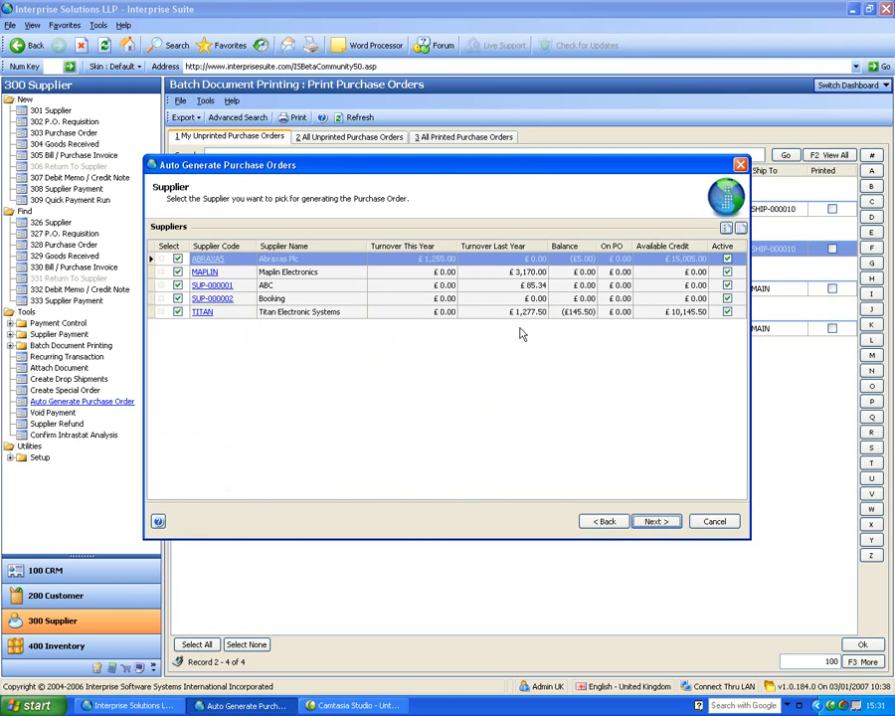
left_click(668, 524)
left_click(664, 523)
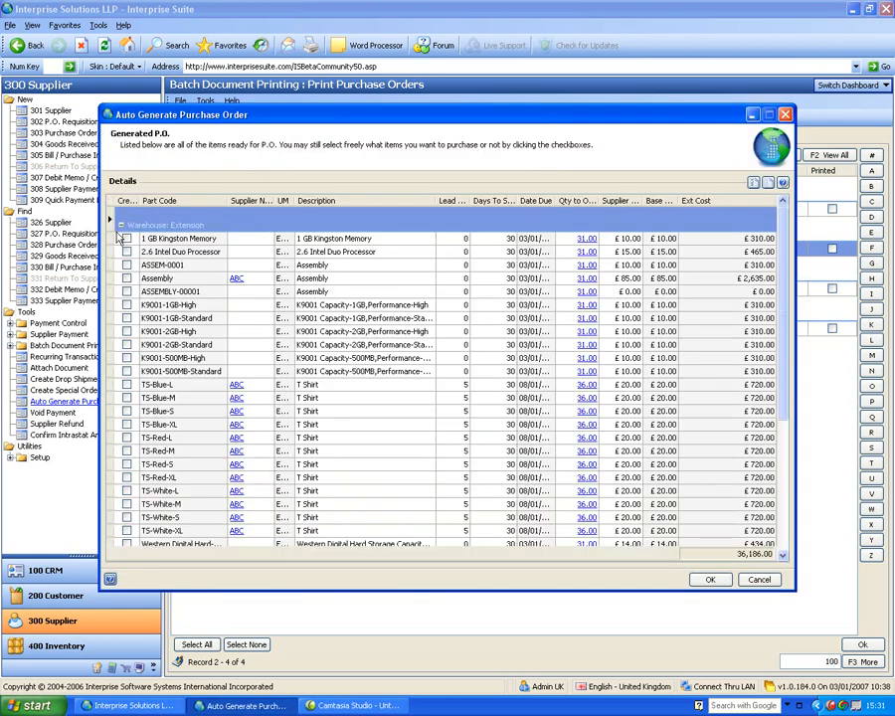
Step: Make sure TS-Blue-L is ticked for ordering and open the 1 GB Kingston Memory reorder calculations
left_click(120, 226)
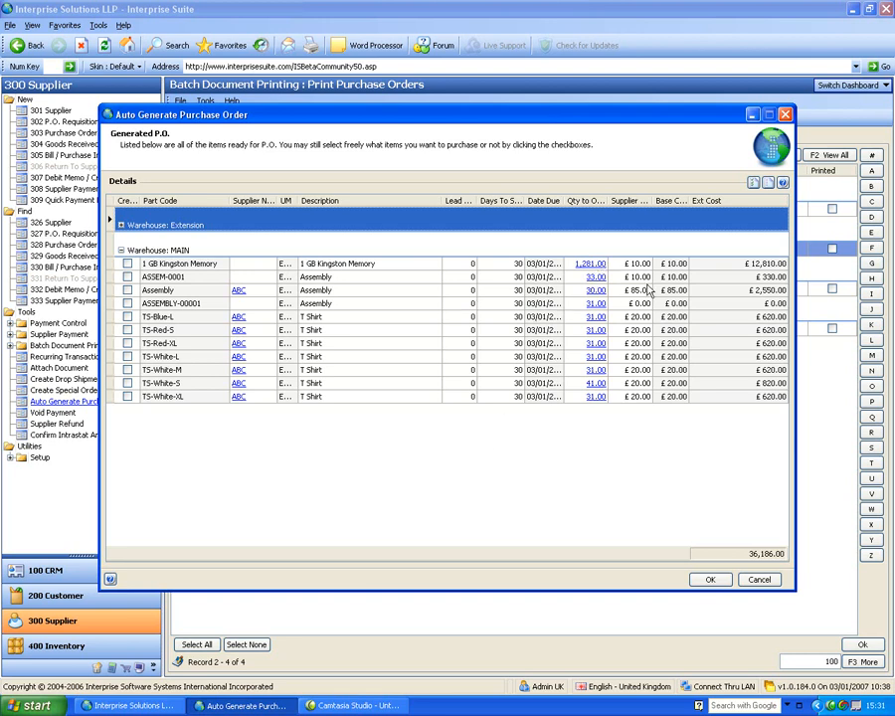
left_click(629, 316)
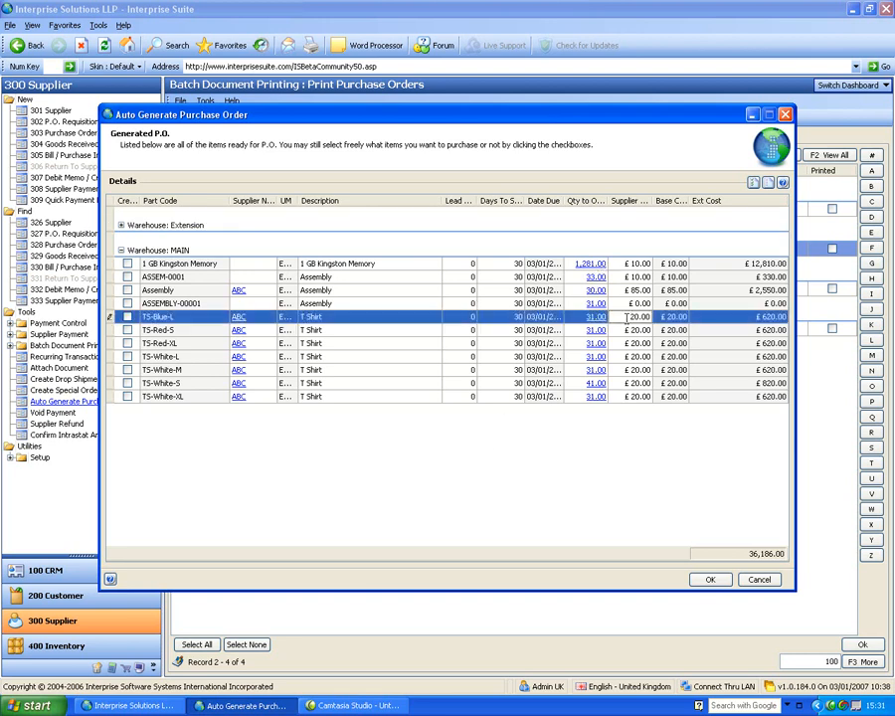
left_click(129, 318)
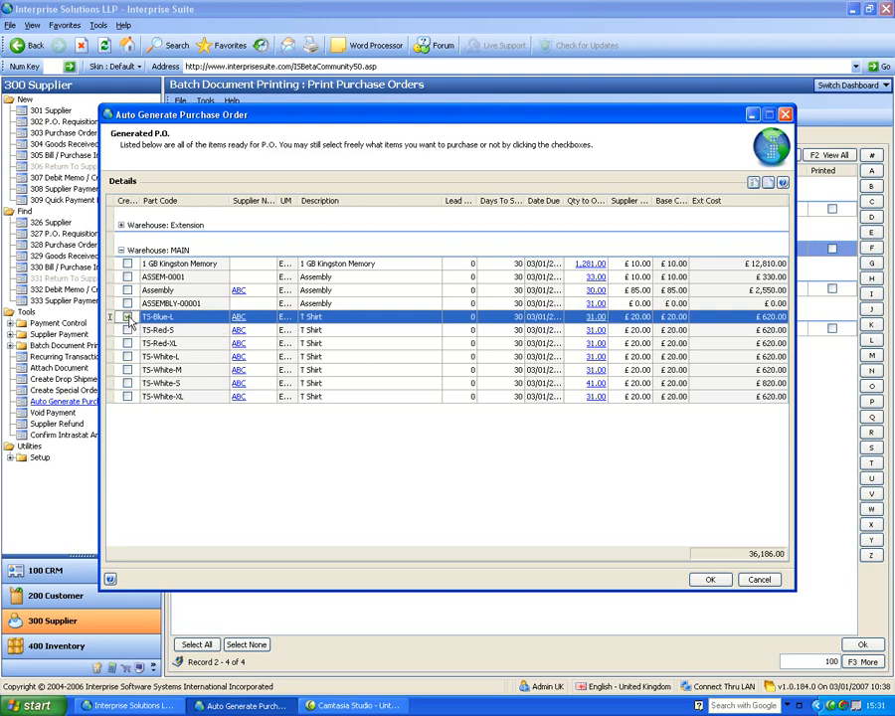
left_click(128, 306)
left_click(128, 341)
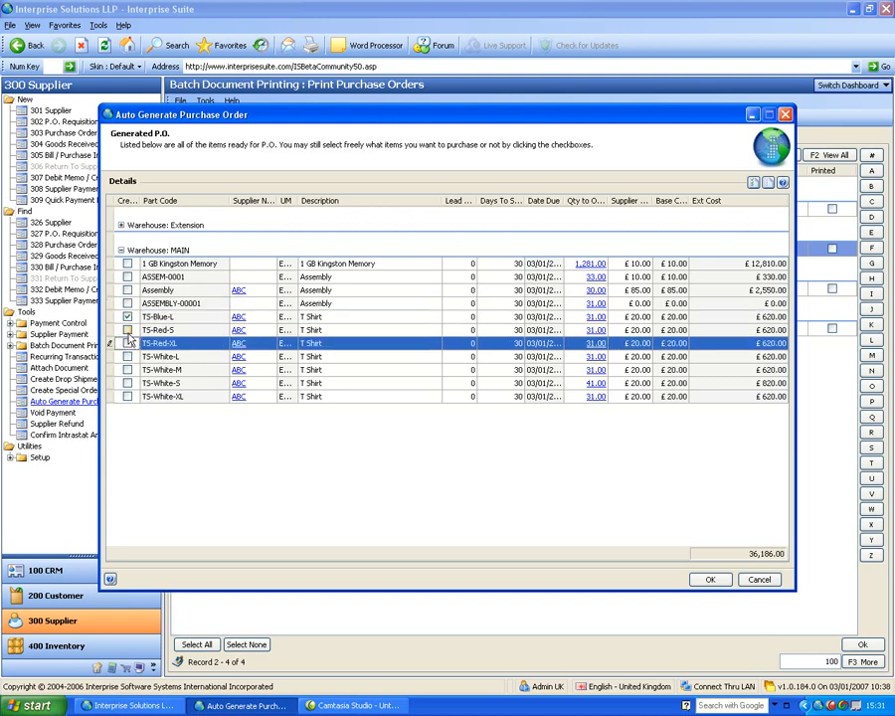
left_click(128, 317)
left_click(127, 316)
left_click(587, 266)
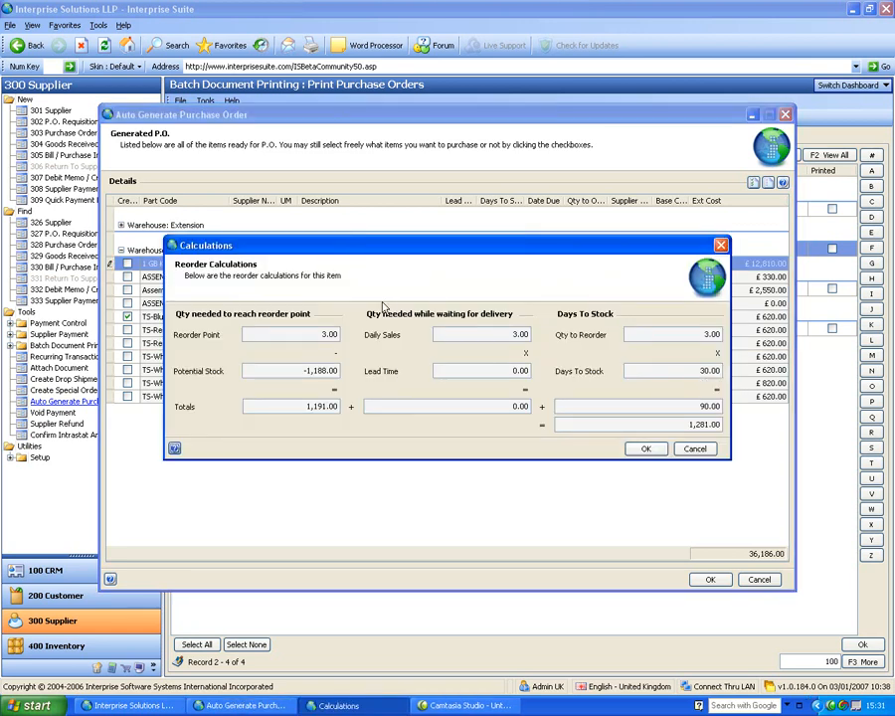
left_click_drag(386, 249, 382, 330)
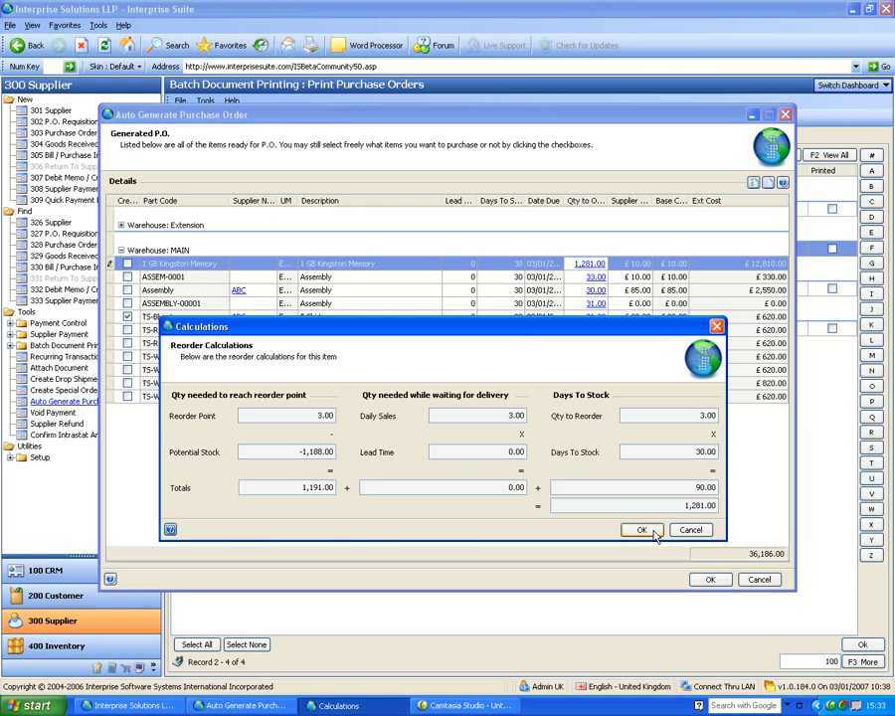
Step: Close the Calculations dialog and cancel the Auto Generate Purchase Order window
left_click(653, 532)
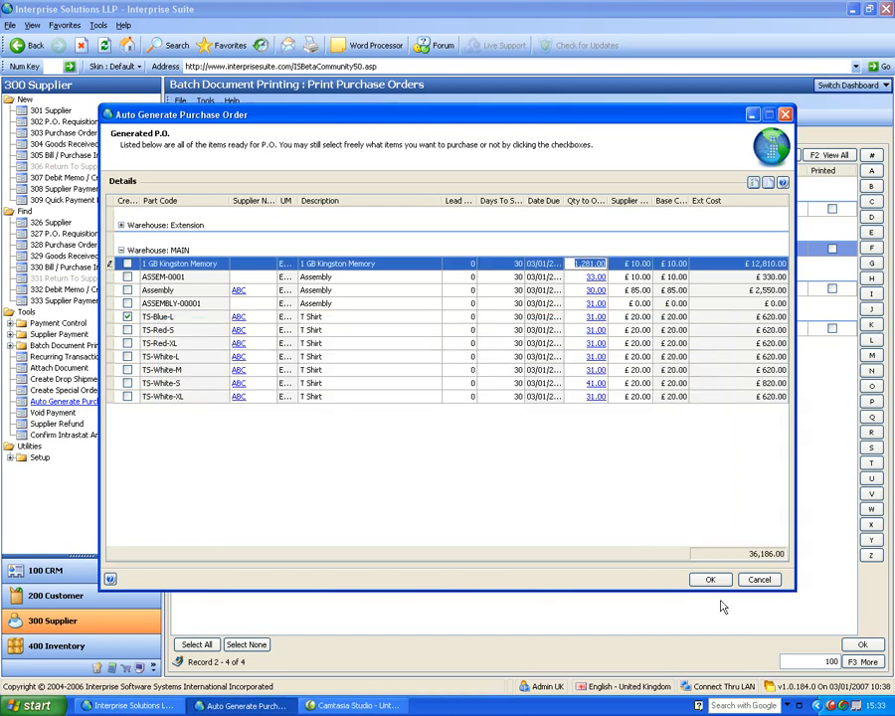
left_click(759, 579)
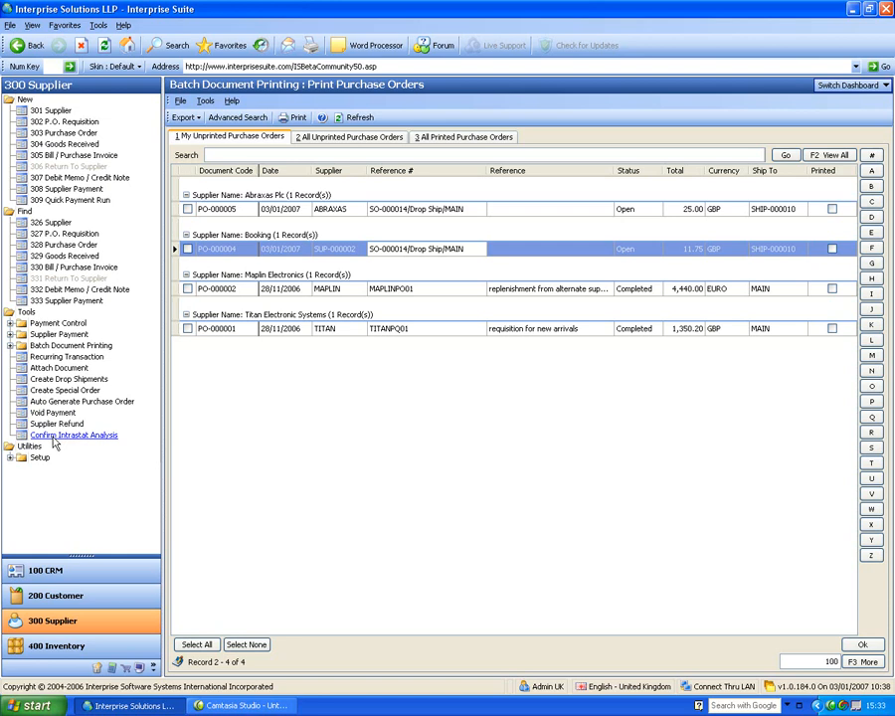
Step: Open Confirm Intrastat Analysis and filter receipts by date range starting 01/11/2006
left_click(60, 439)
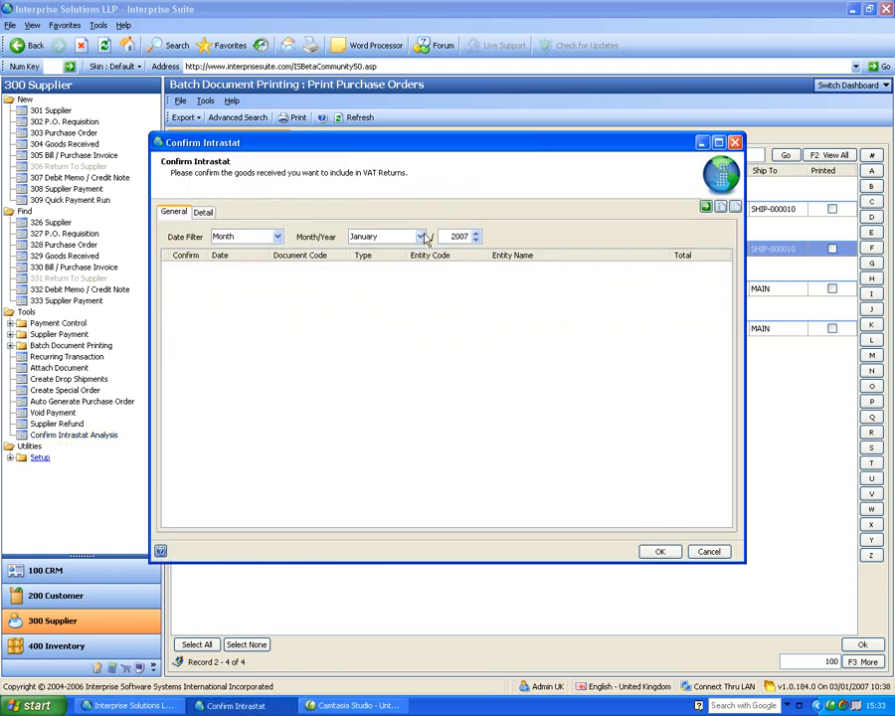
left_click(278, 237)
left_click(262, 262)
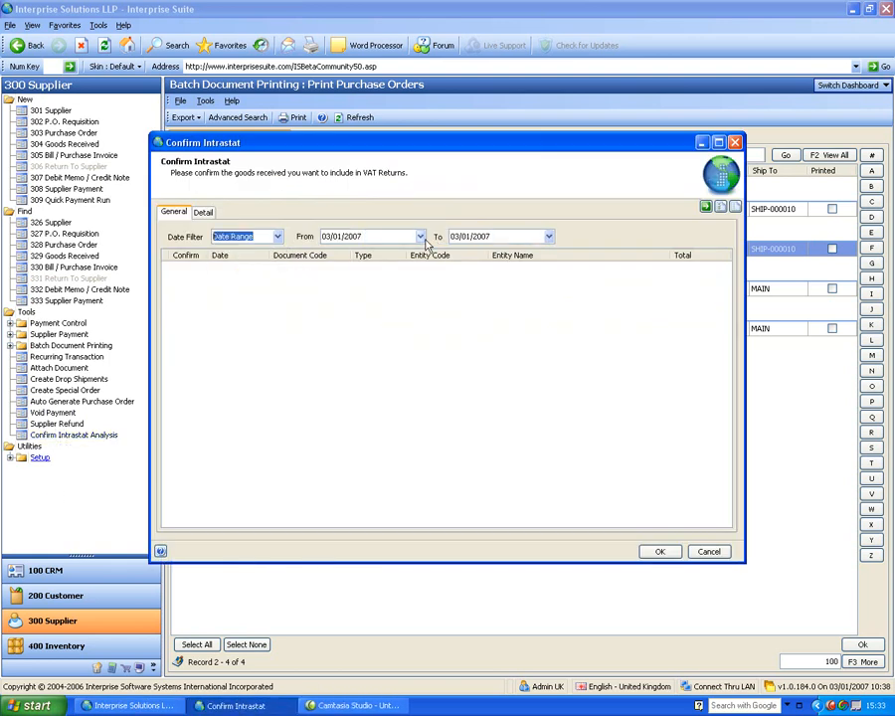
left_click(330, 237)
left_click(327, 253)
left_click(329, 254)
left_click(368, 279)
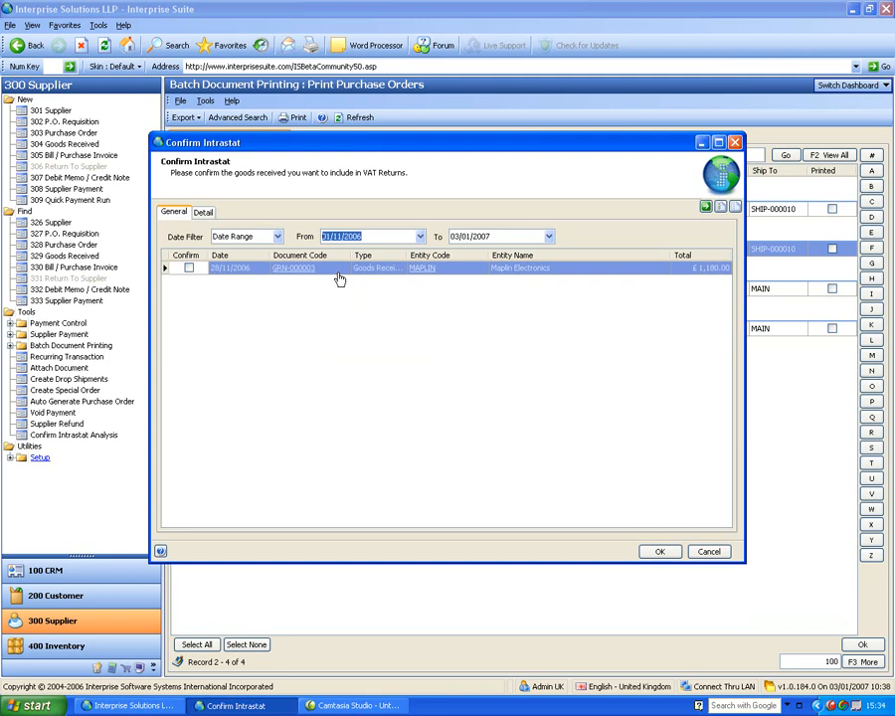
Step: Inspect GRN-000003's details and the NOTC code list, then widen the Intrastat window
left_click(203, 212)
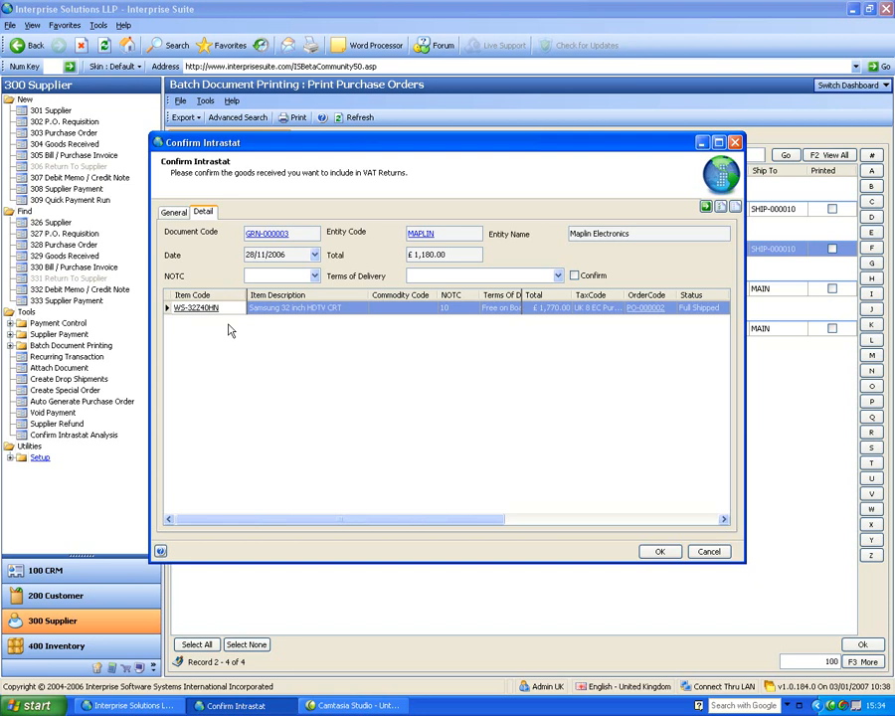
left_click(382, 309)
left_click(477, 309)
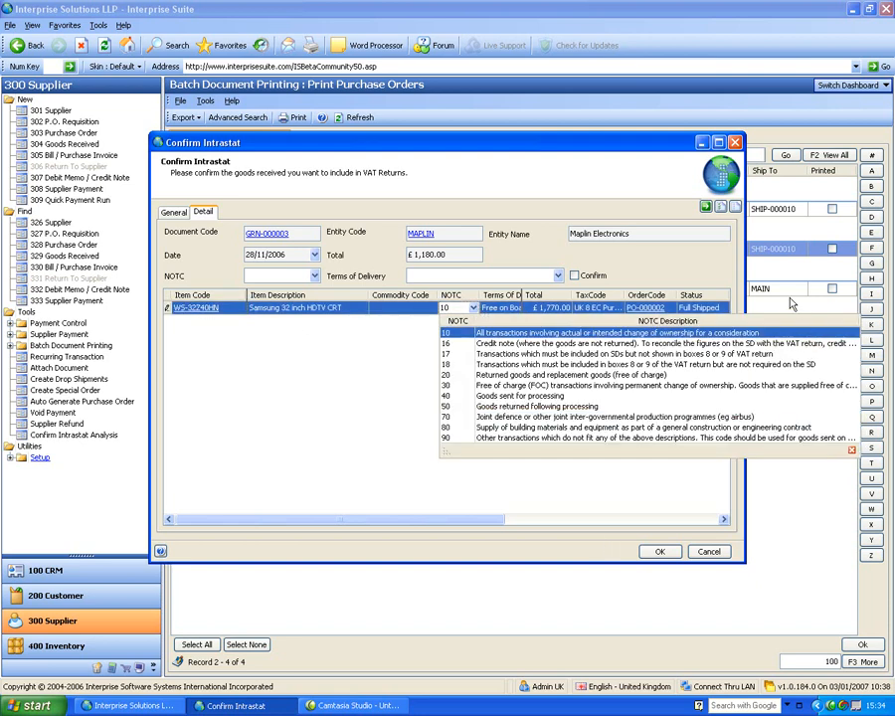
left_click(745, 255)
left_click(748, 253)
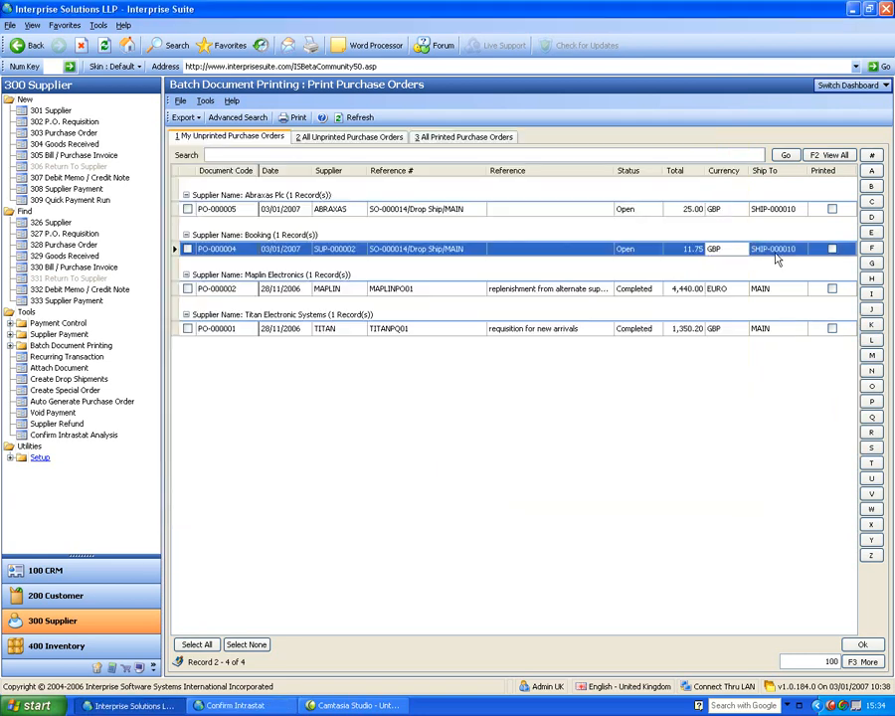
left_click(239, 705)
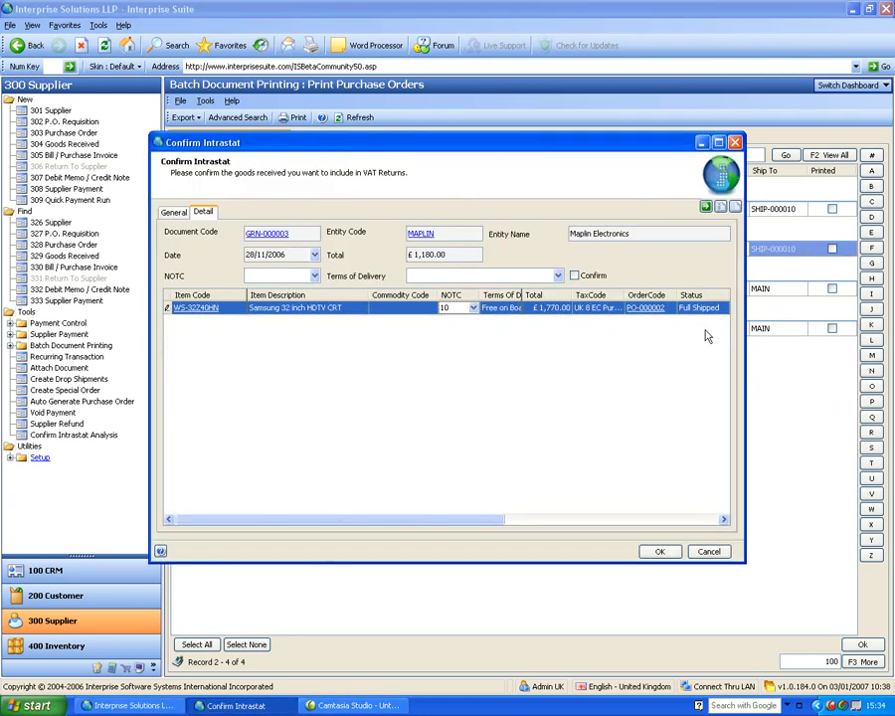
left_click_drag(745, 304, 892, 295)
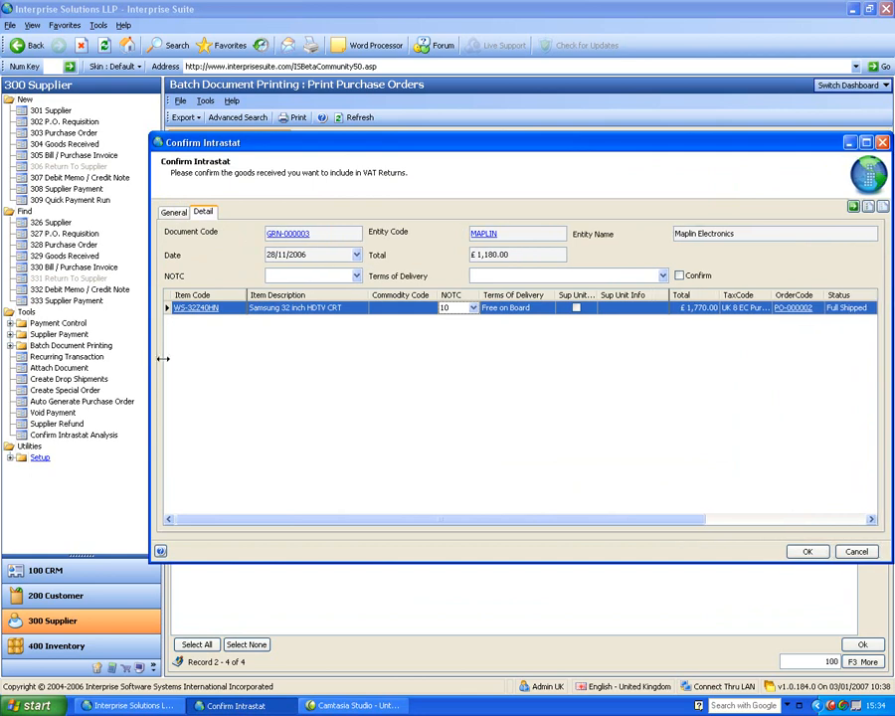
left_click_drag(150, 321, 28, 321)
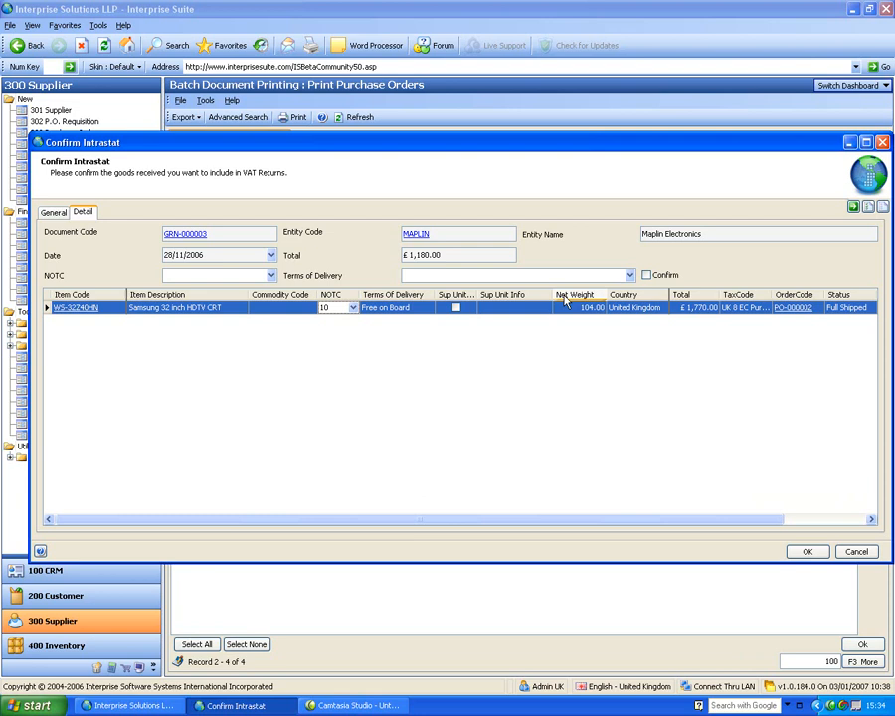
Step: Return to the goods receipts list and confirm the Intrastat review
left_click(60, 213)
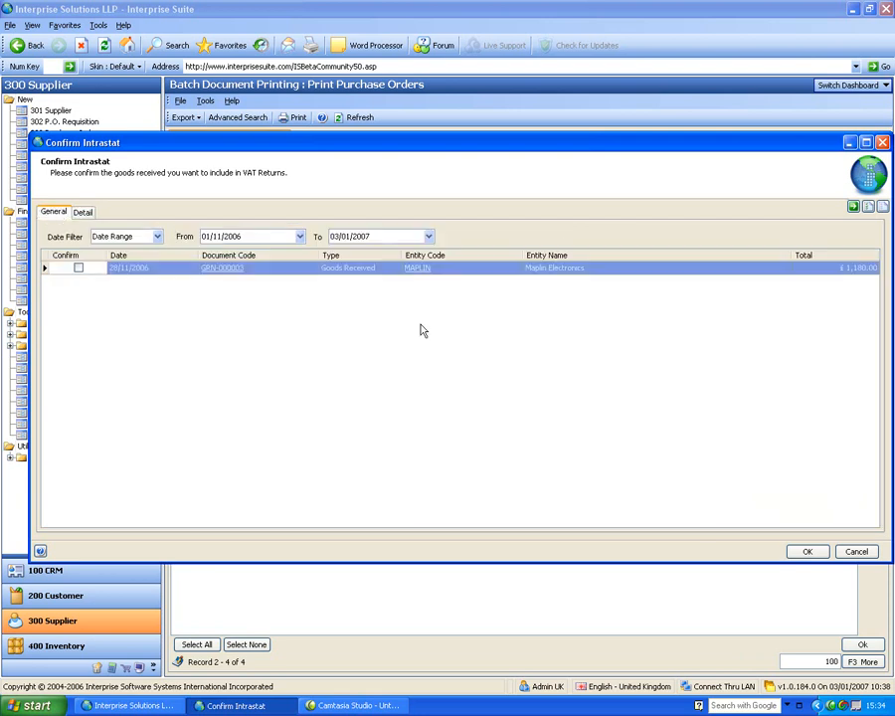
left_click(807, 552)
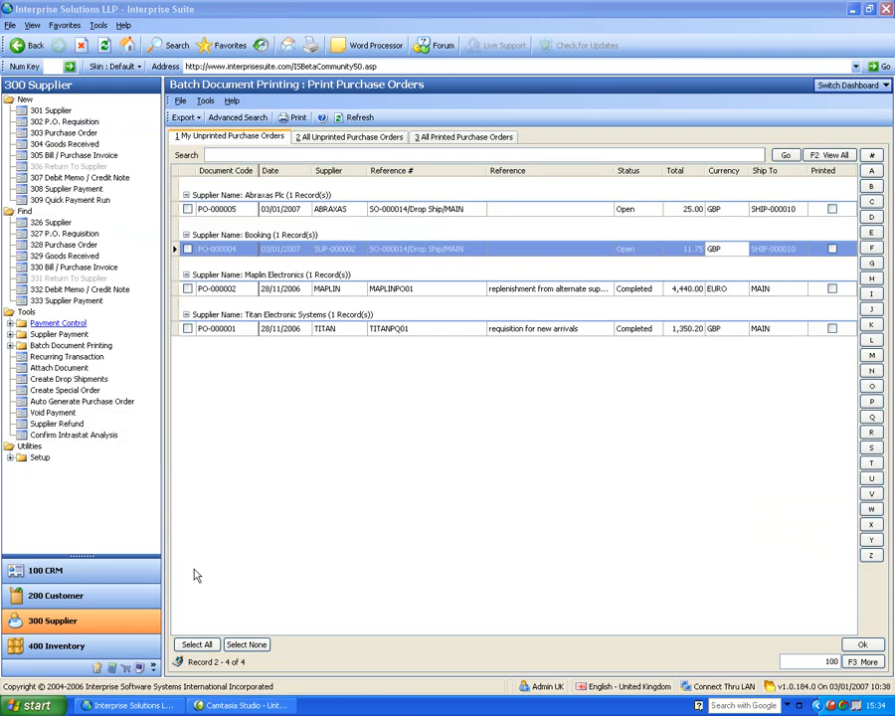
left_click(846, 90)
Step: Switch to the Report dashboard, then to the Business Intelligence dashboard
left_click(816, 119)
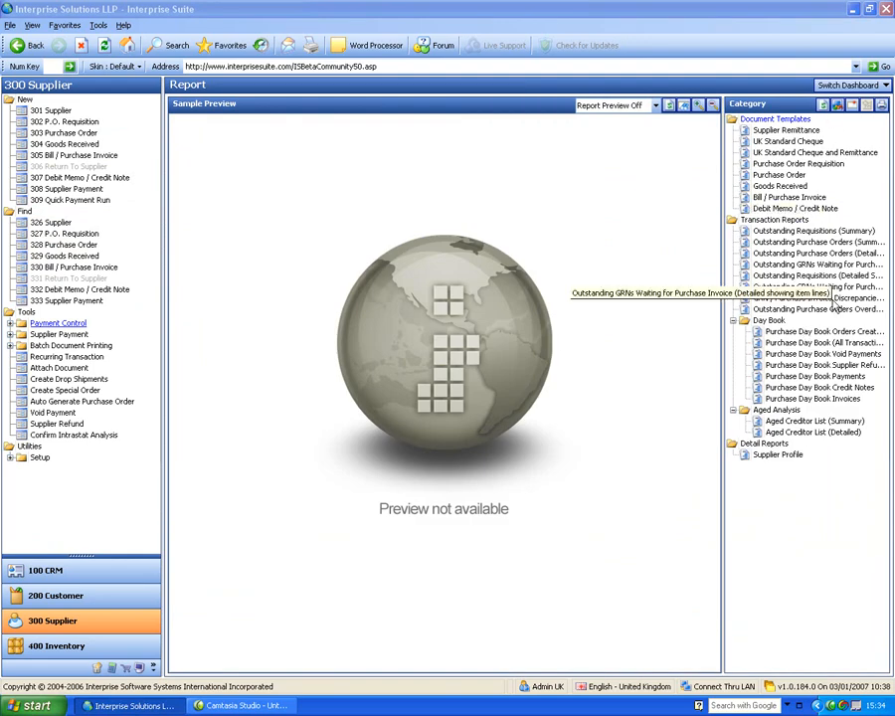
left_click(854, 85)
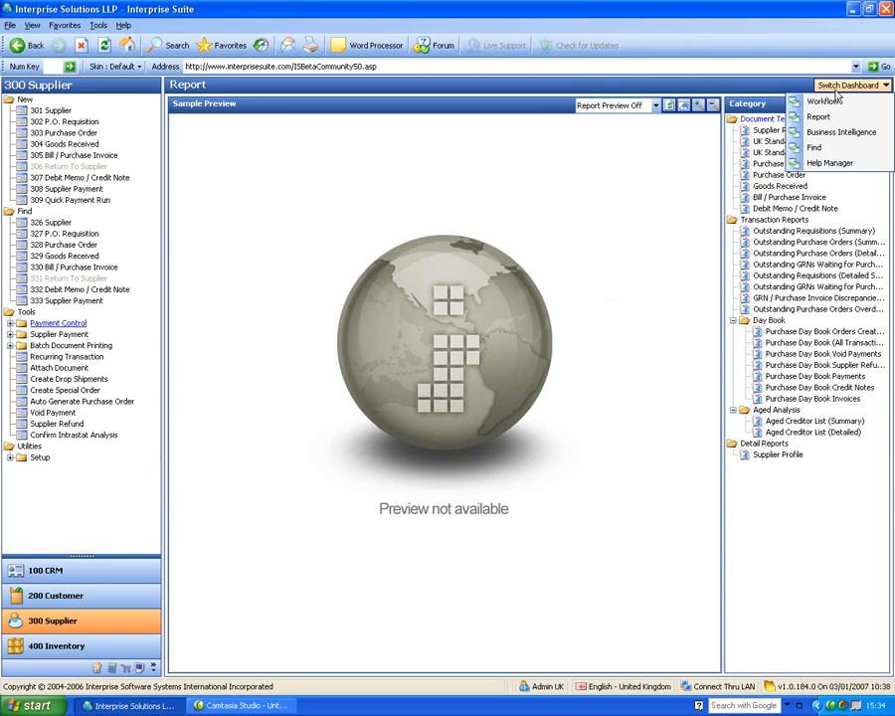
left_click(838, 135)
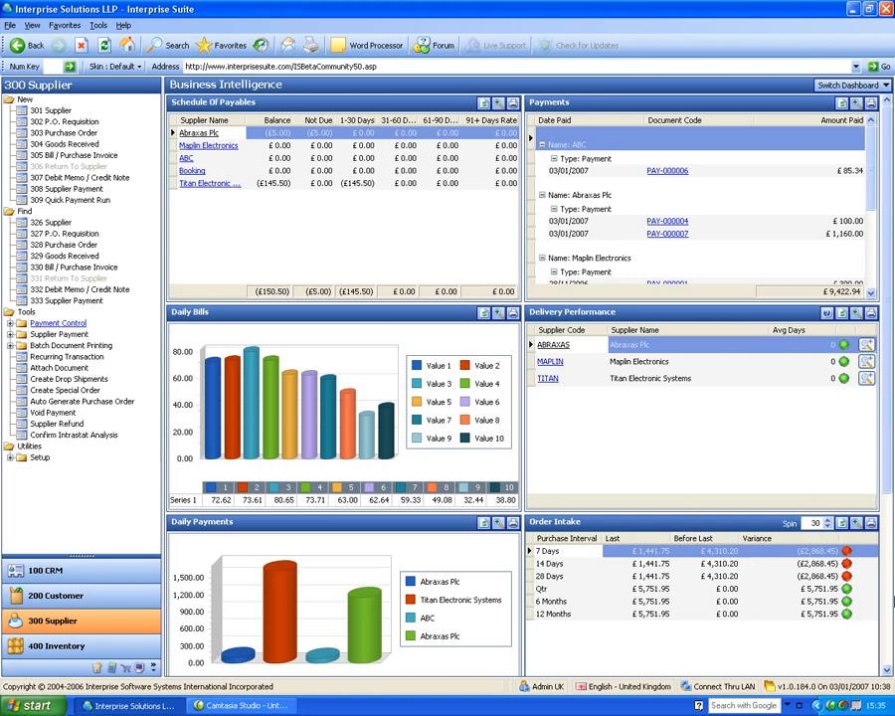
Step: Select the first overdue purchase order item, PO-000003, in the Overdue Items panel
left_click_drag(889, 468, 891, 636)
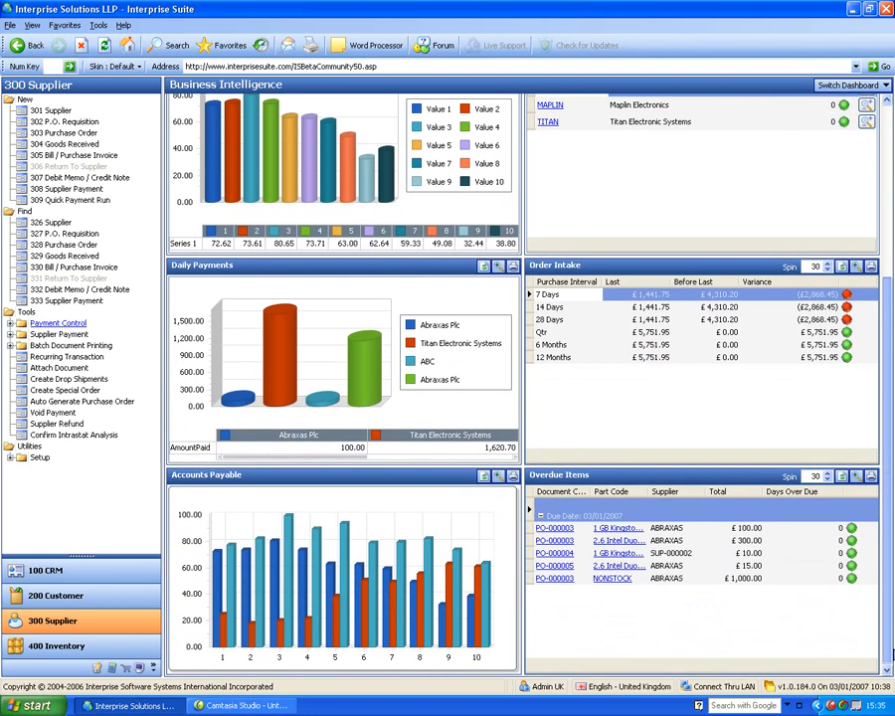
left_click(670, 530)
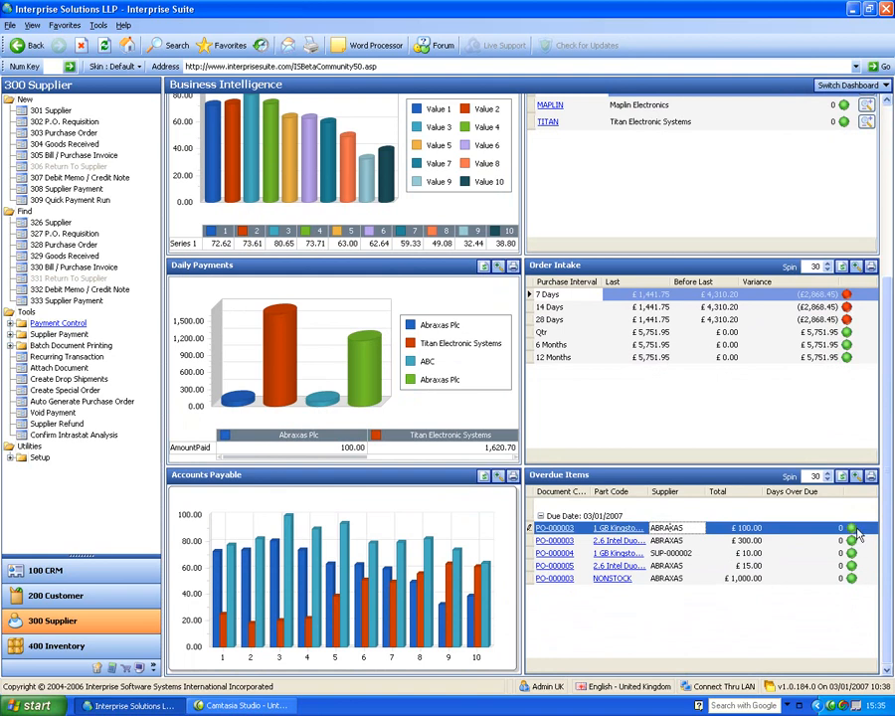
mouse_move(885, 489)
left_mouse_down()
mouse_move(887, 311)
mouse_move(889, 476)
left_mouse_up()
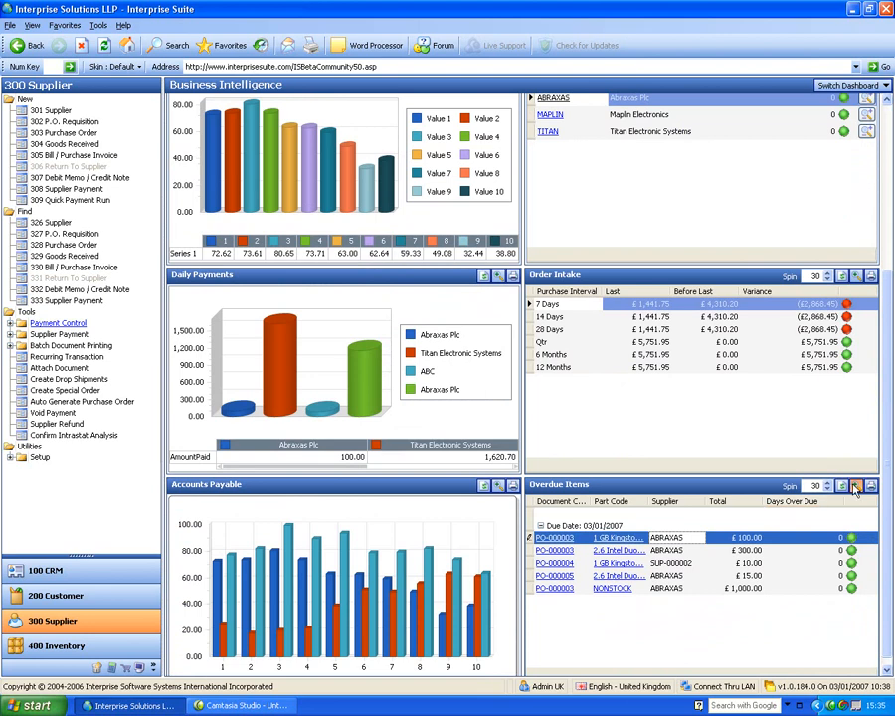
Step: View Overdue Items at full size, restore the multi-panel dashboard, and expand Utilities > Setup
left_click(854, 487)
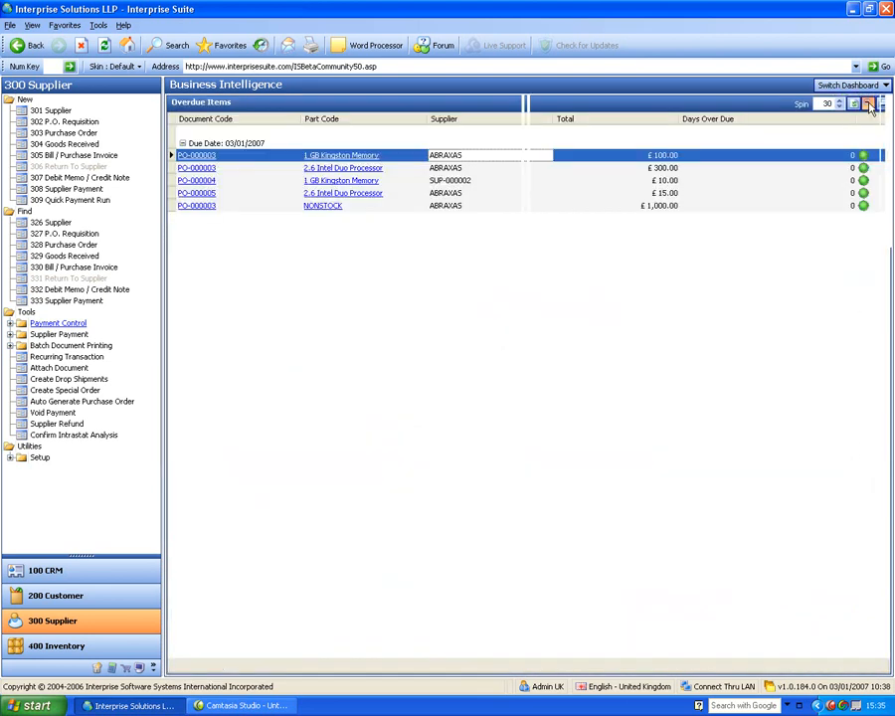
left_click(870, 104)
left_click(889, 114)
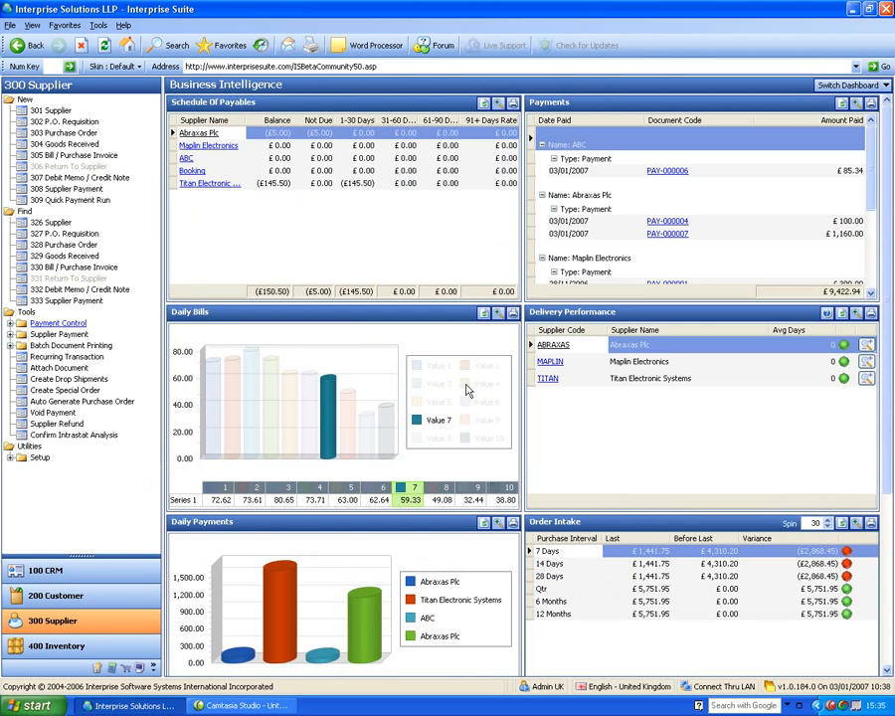
left_click(10, 459)
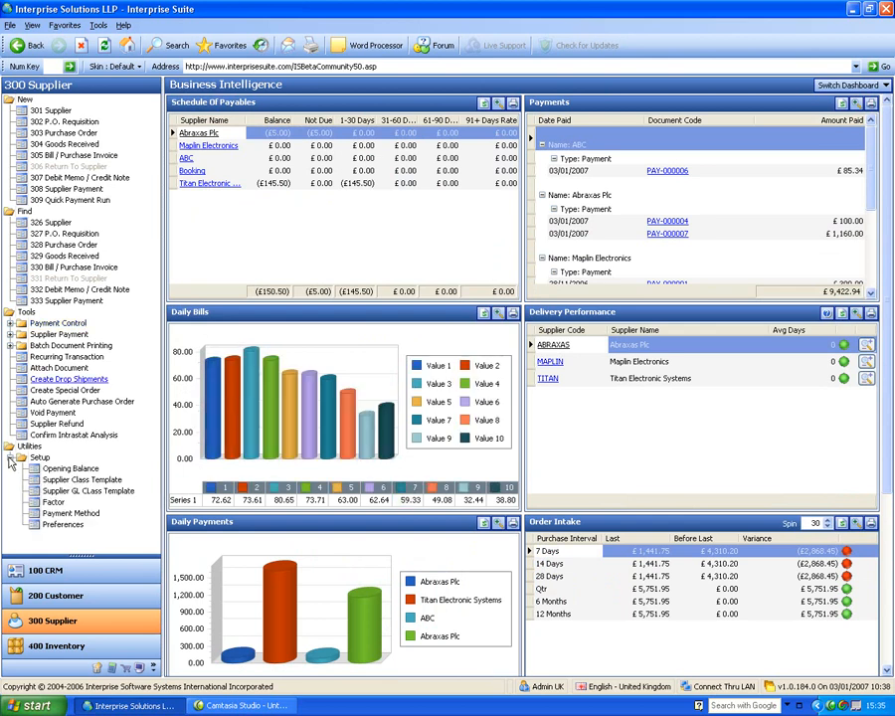